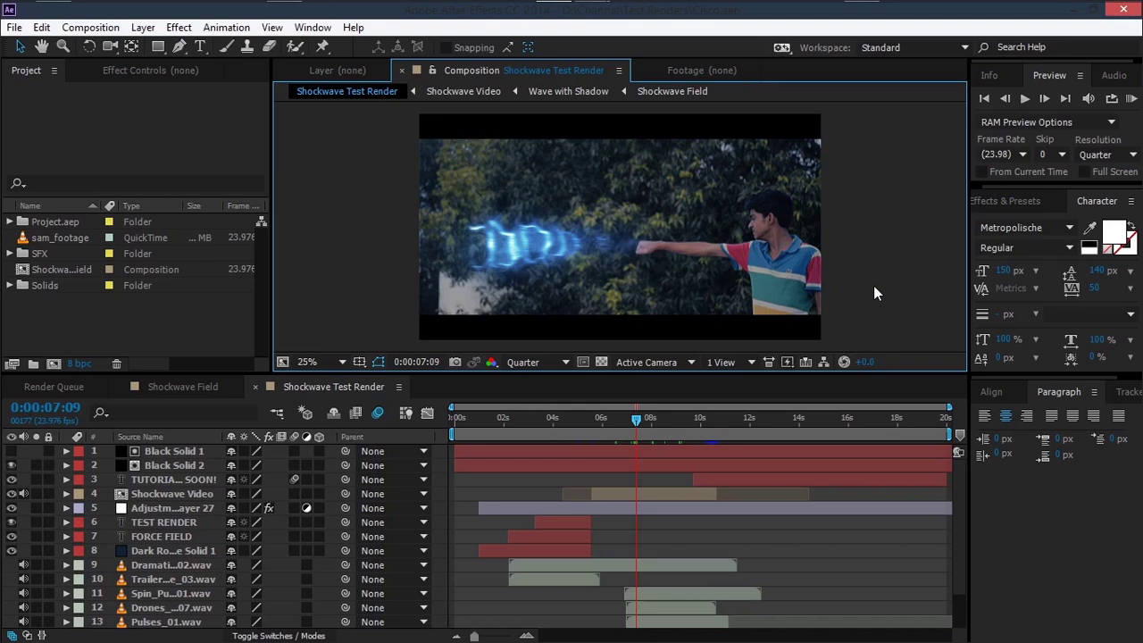
Step: Switch to the Chrome browser, search Google for "vibe powers" and open the Wikipedia article Vibe (comics)
key(alt+Tab)
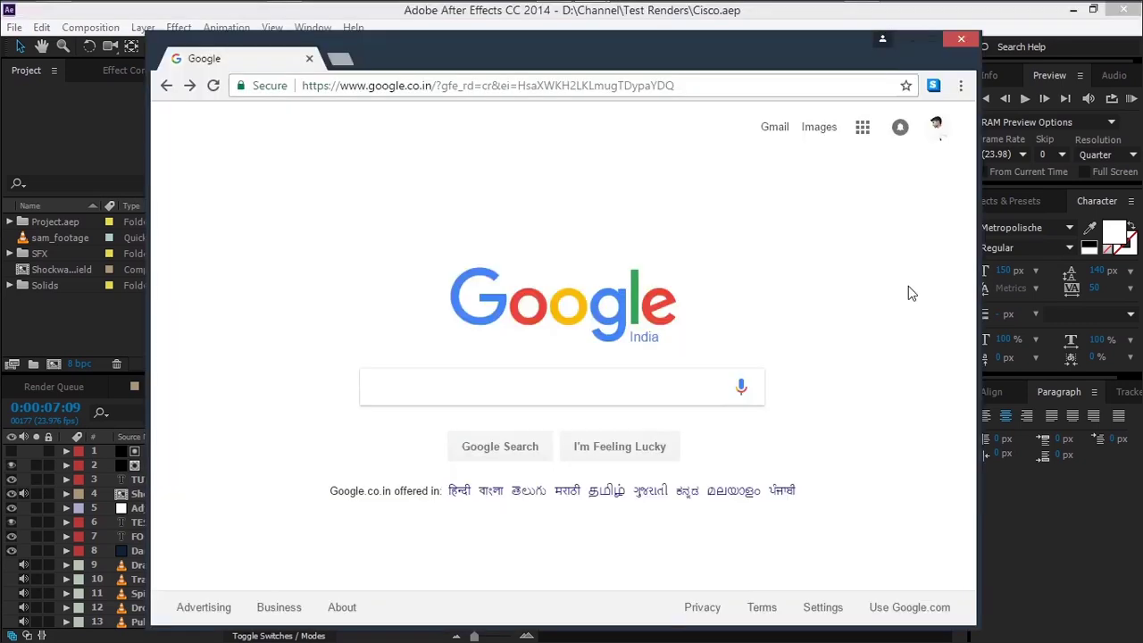
text(v)
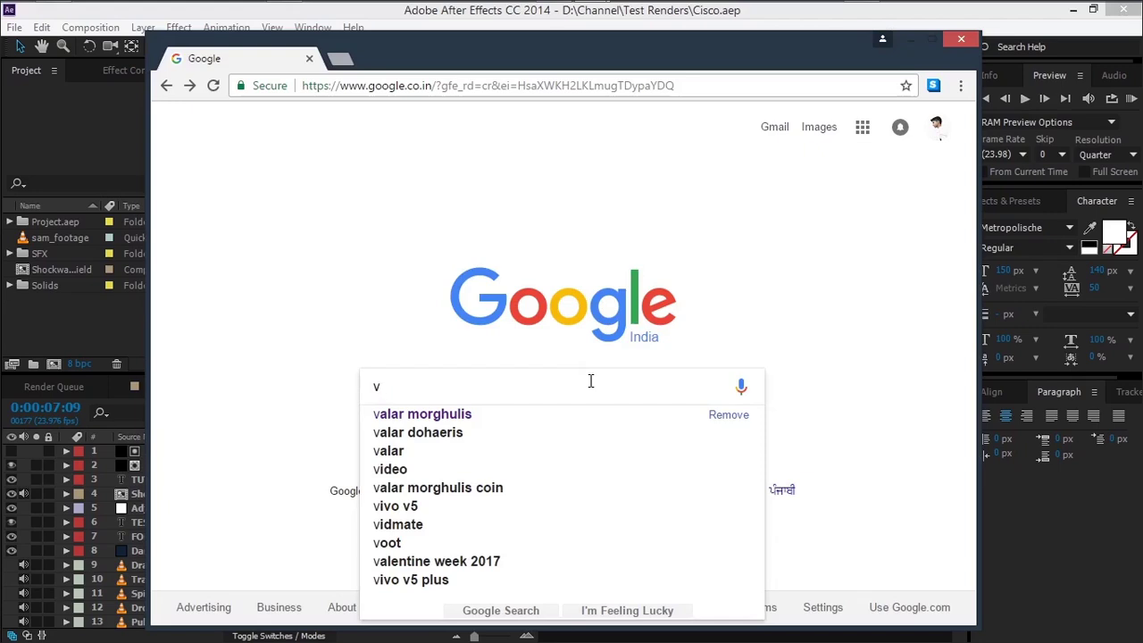
text(ibe)
key(Down)
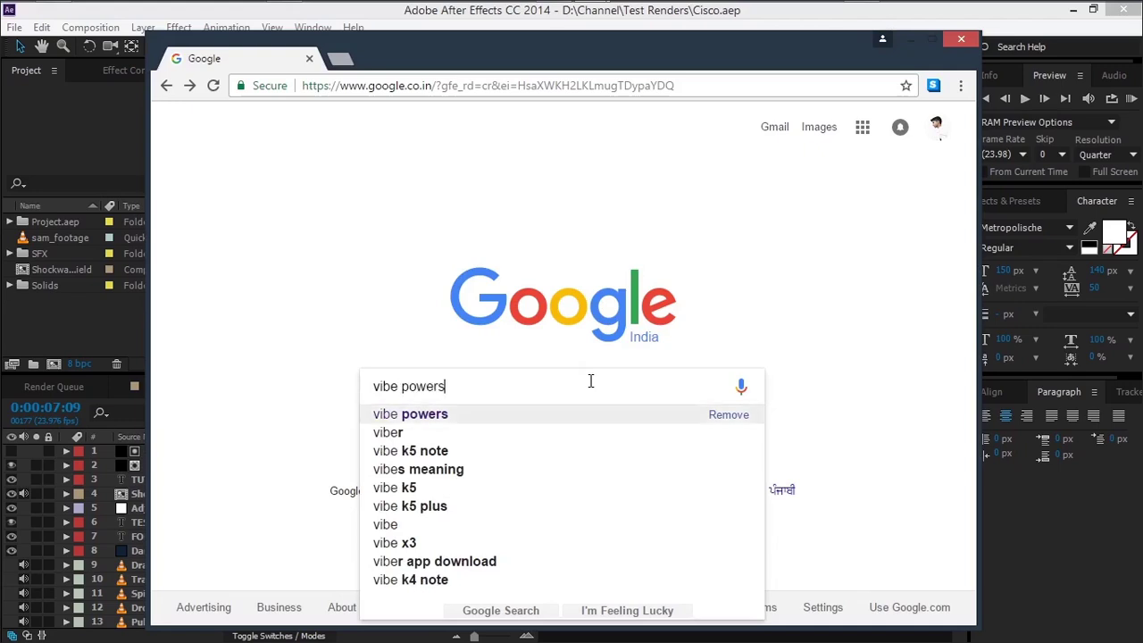
key(Return)
click(450, 370)
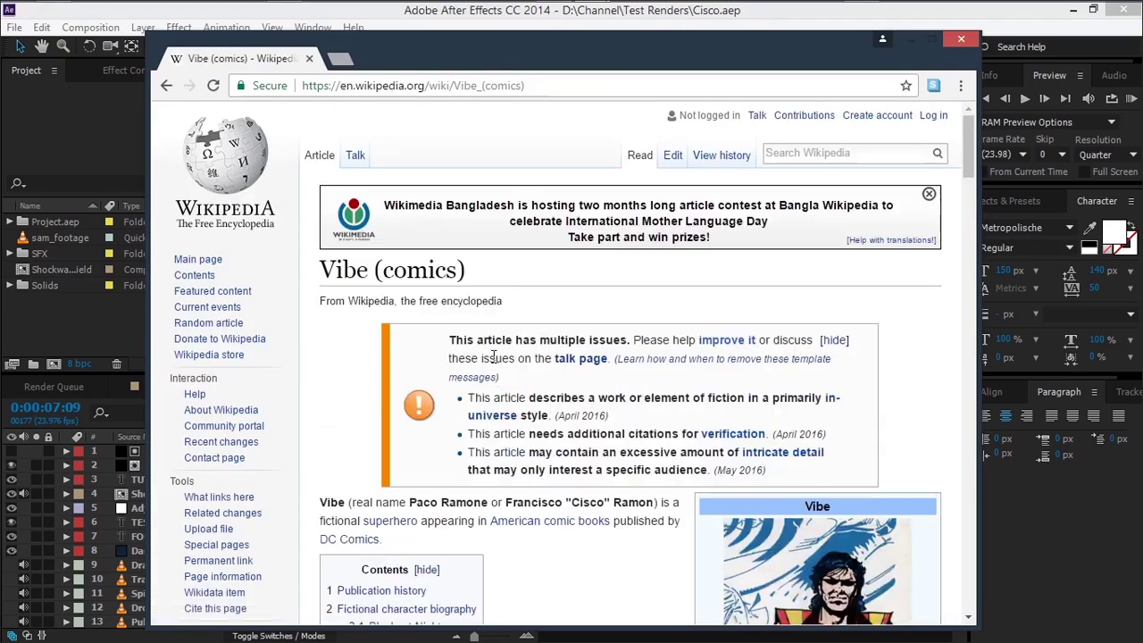
Step: Go to the article's Powers and abilities section and highlight the passage about creating shock waves of considerable strength
scroll(482, 358, down, 5)
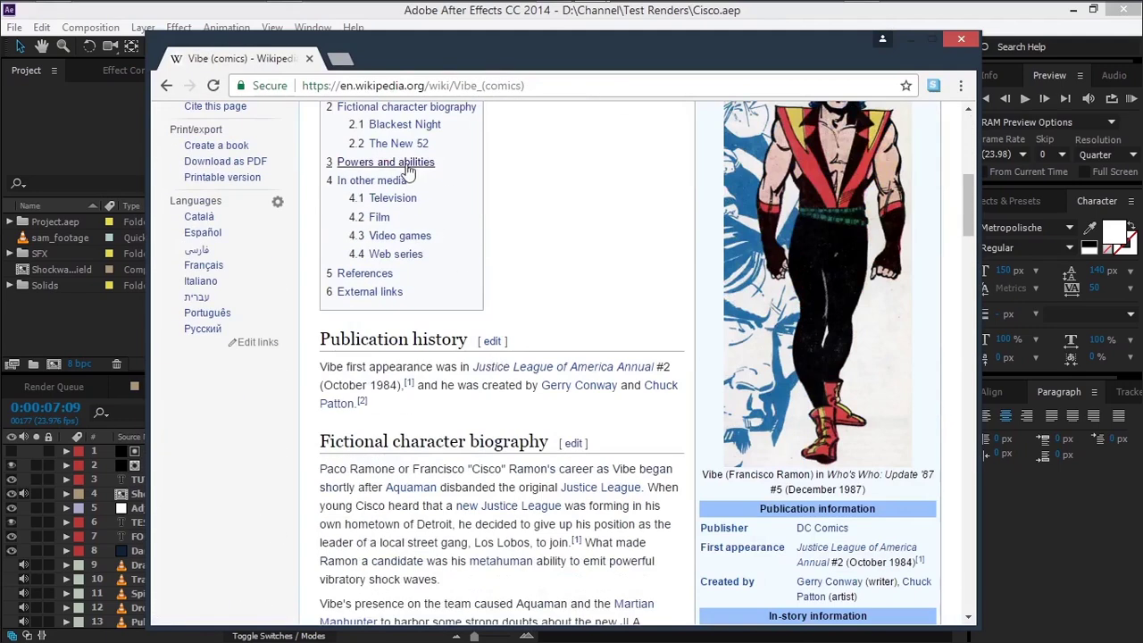
click(378, 164)
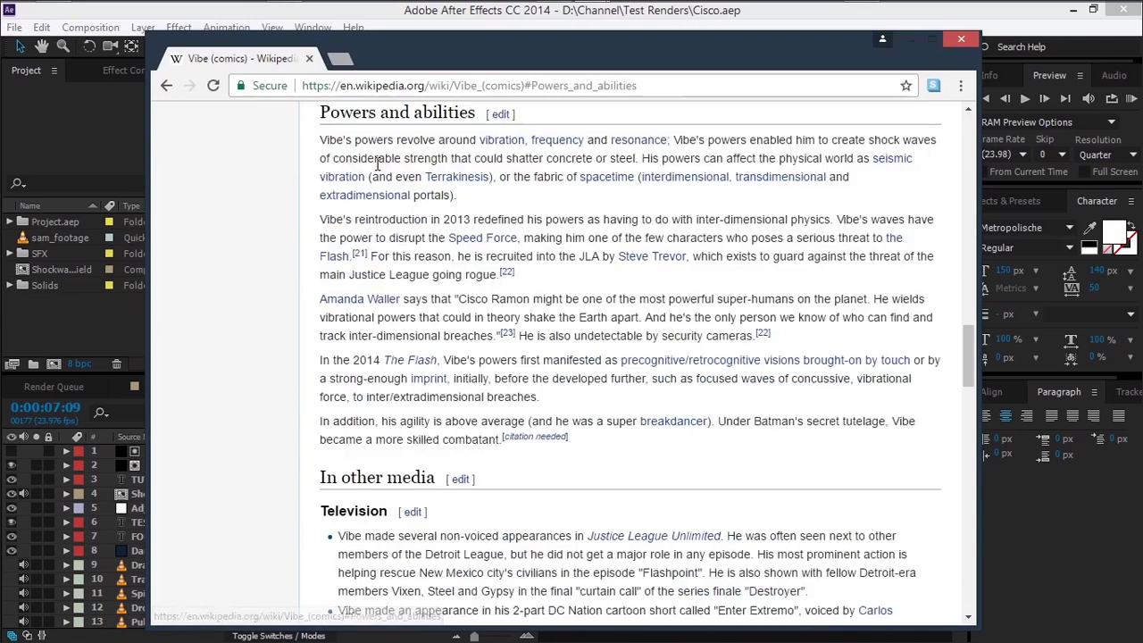
drag(675, 141, 934, 143)
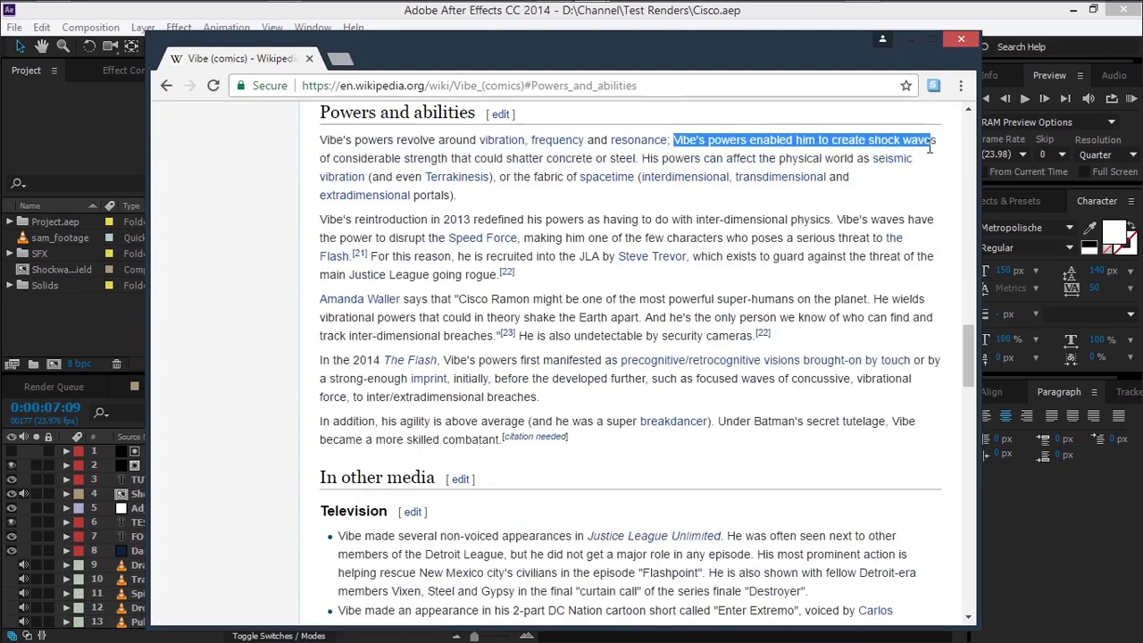
drag(367, 158, 469, 158)
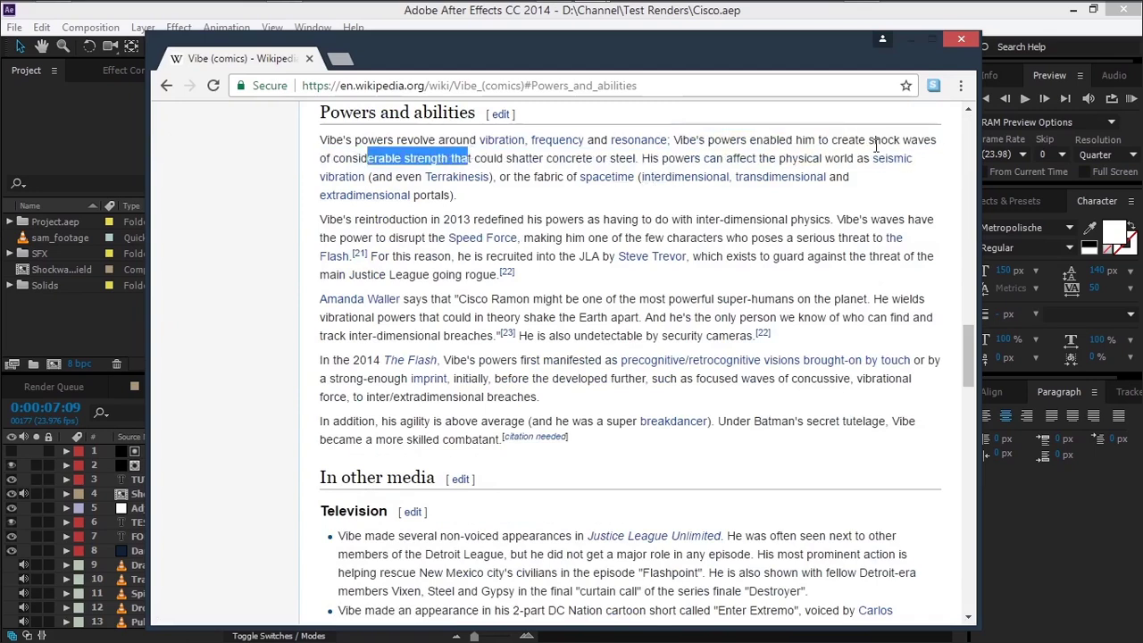
drag(874, 141, 886, 141)
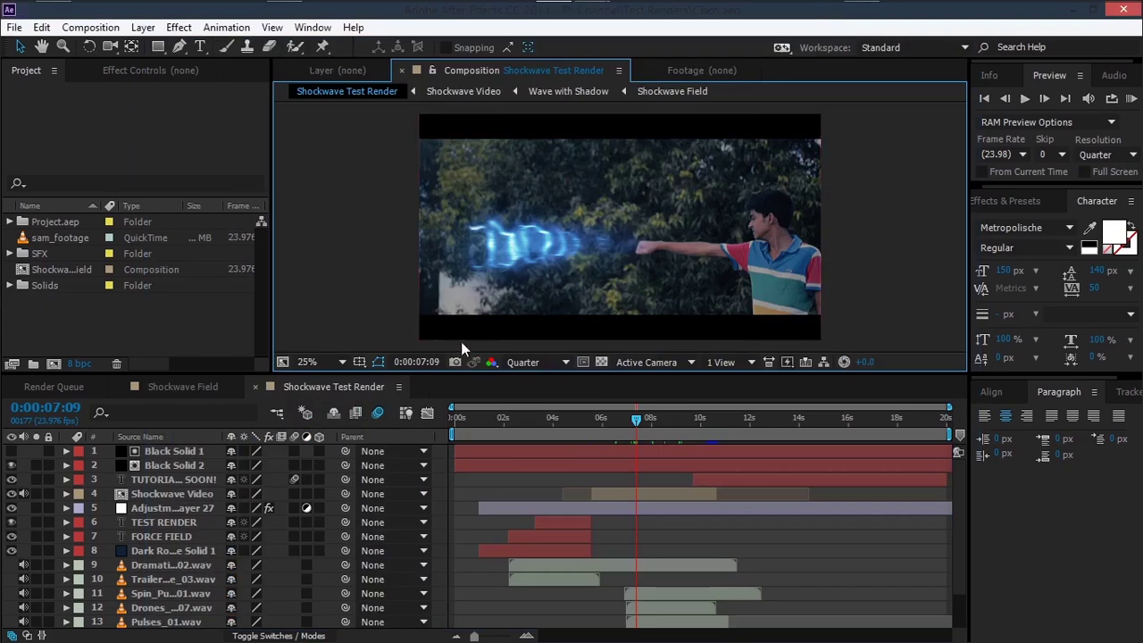
Step: Back in After Effects, create a composition from the sam_footage clip and scrub through it and the Shockwave Field composition
click(61, 238)
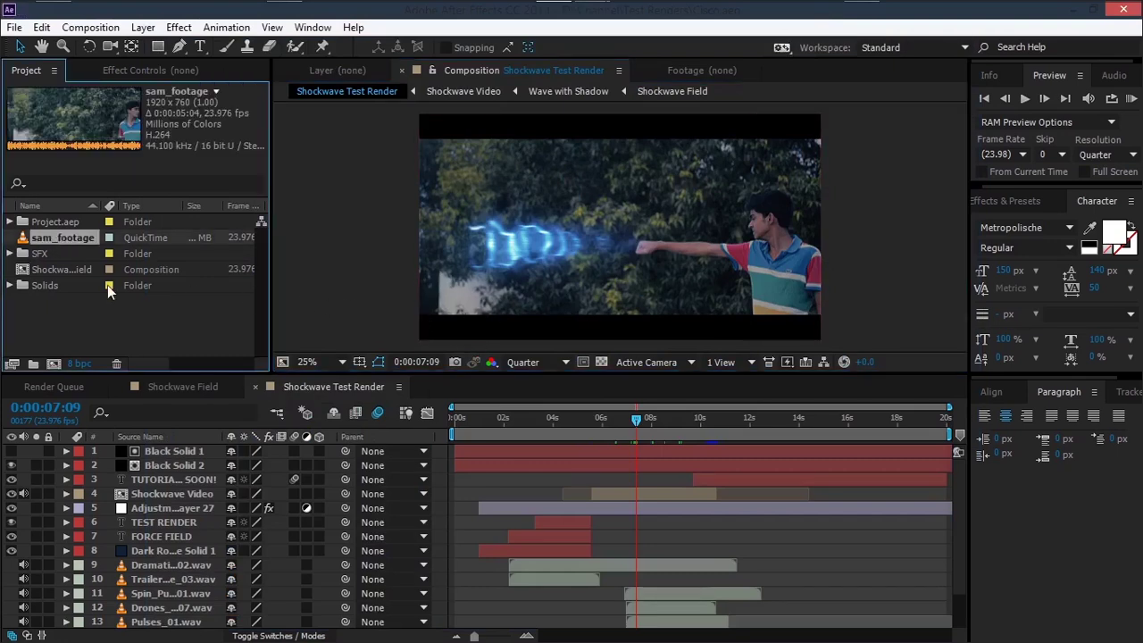
drag(61, 243, 55, 363)
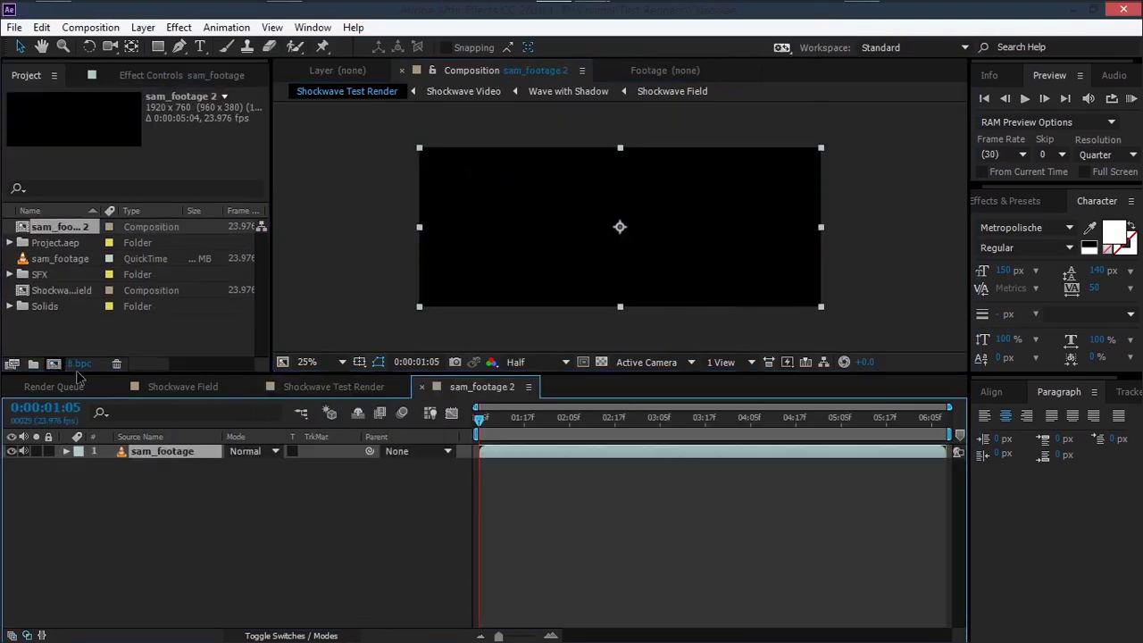
drag(532, 418, 554, 419)
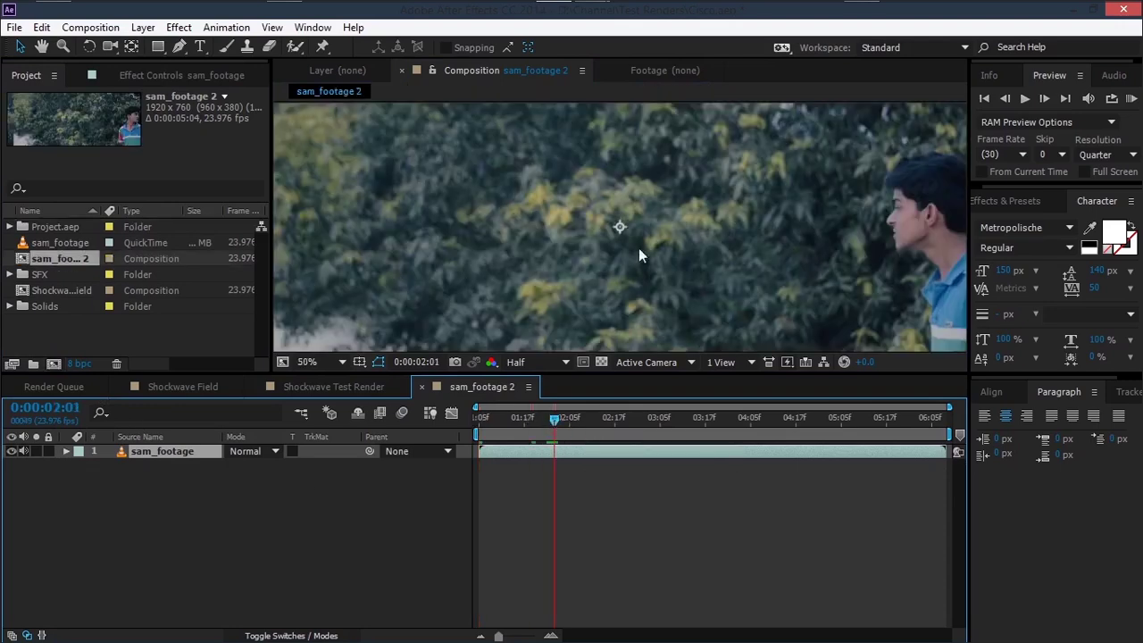
drag(560, 433, 686, 403)
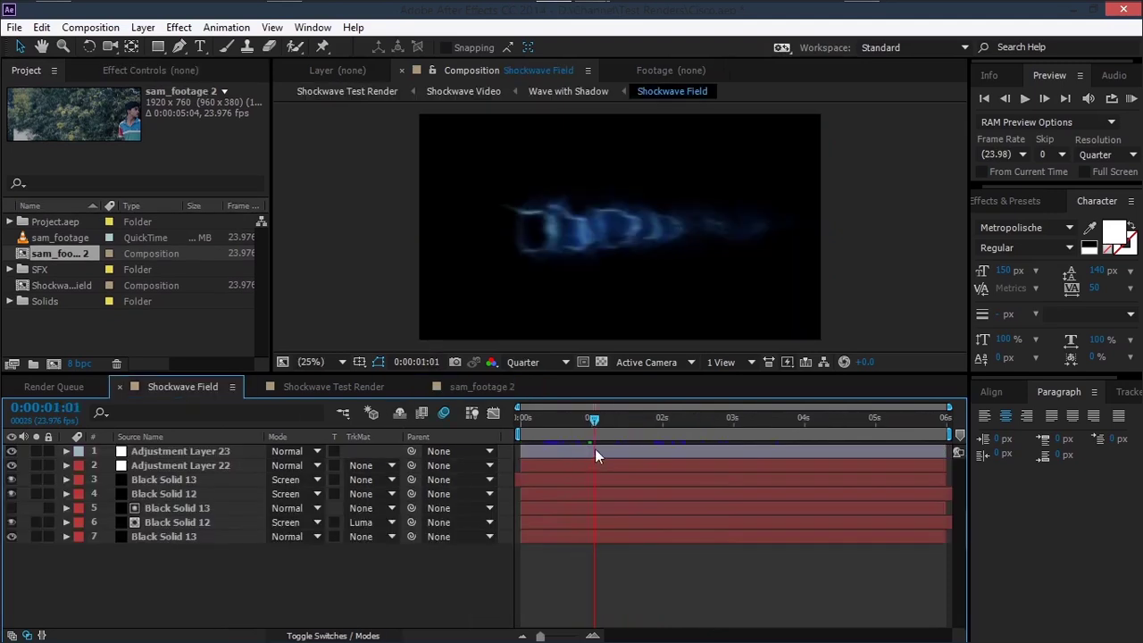
drag(595, 448, 687, 445)
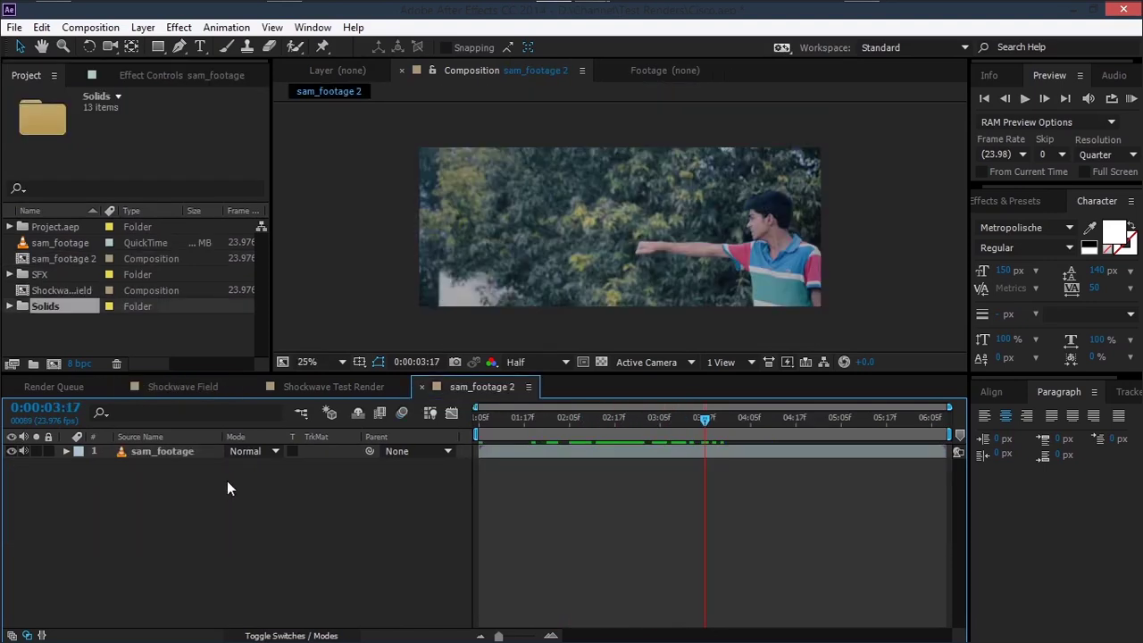
Step: Create a new composition with a width of 1920 px and a height of 1080 px
click(90, 27)
click(112, 43)
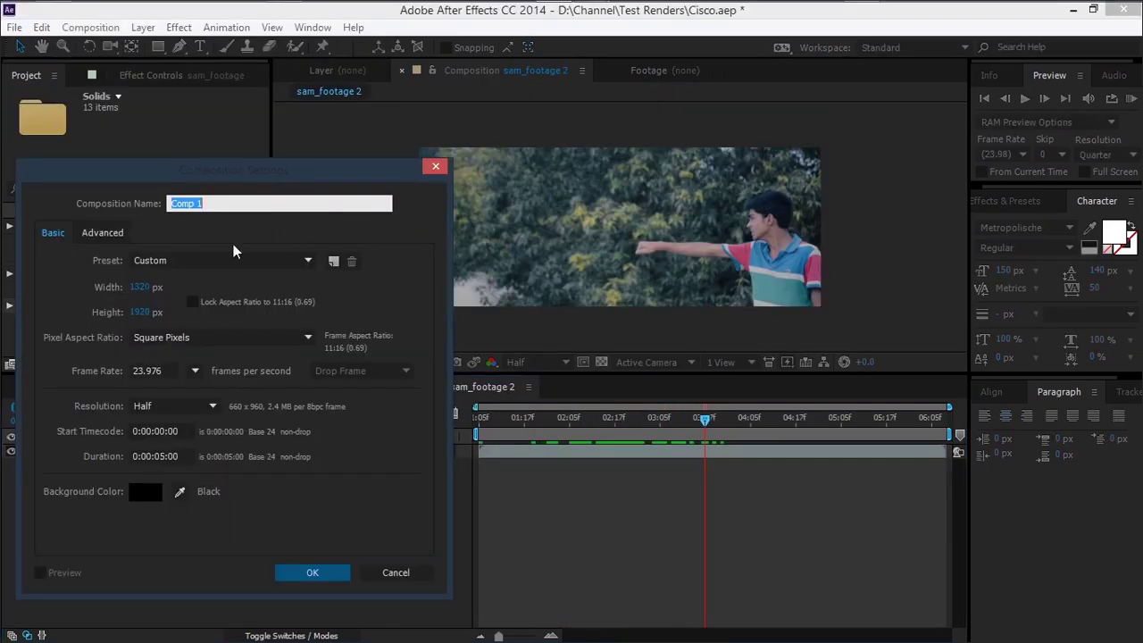
click(143, 286)
text(1920)
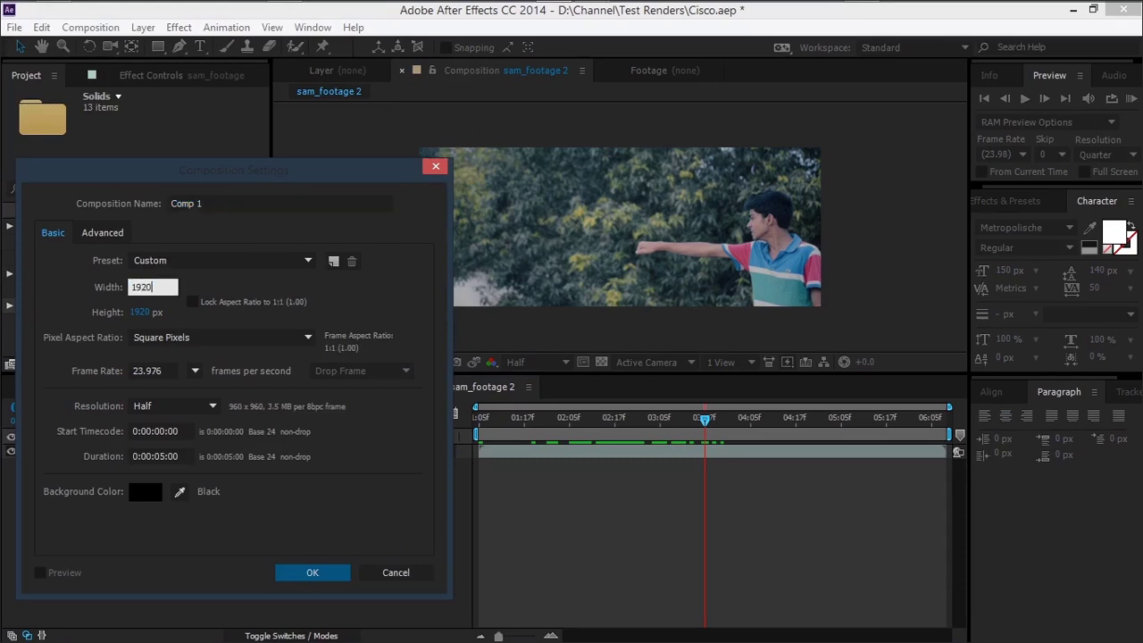
key(Tab)
text(1080)
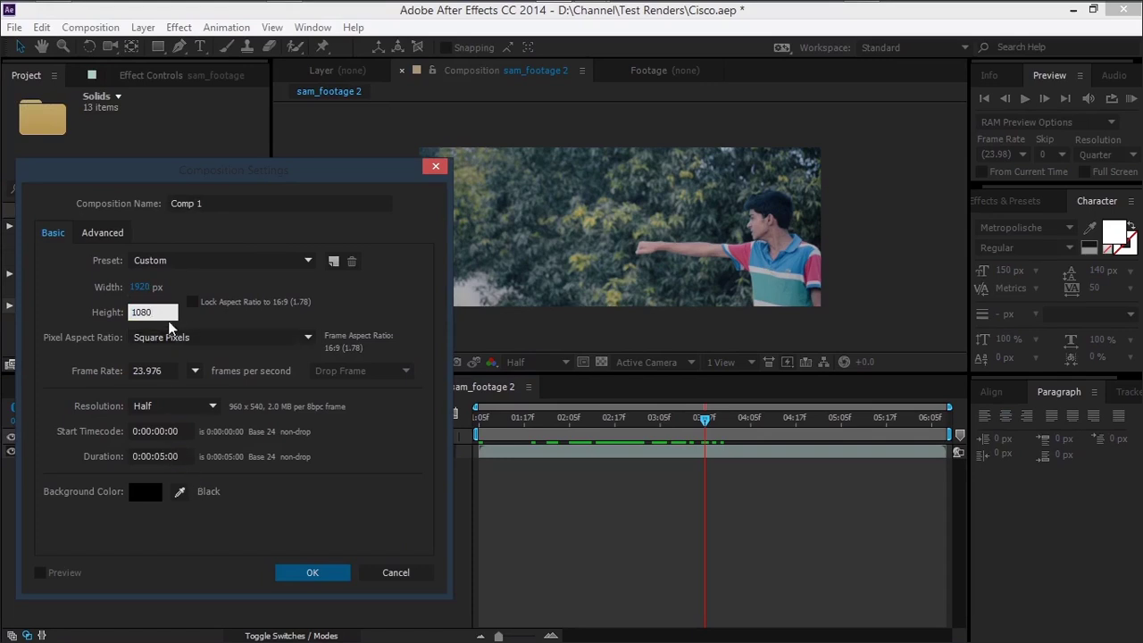
click(288, 575)
Step: Add a new black solid layer named Shockwave to the empty composition
right_click(340, 502)
mouse_move(375, 324)
click(659, 366)
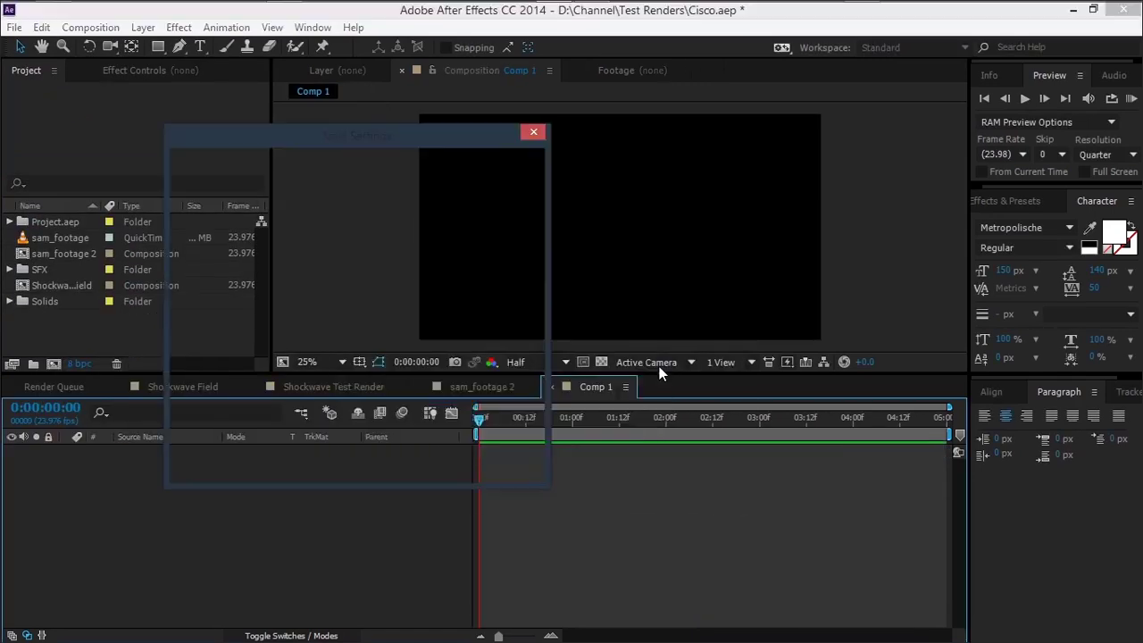
text(Shockwave)
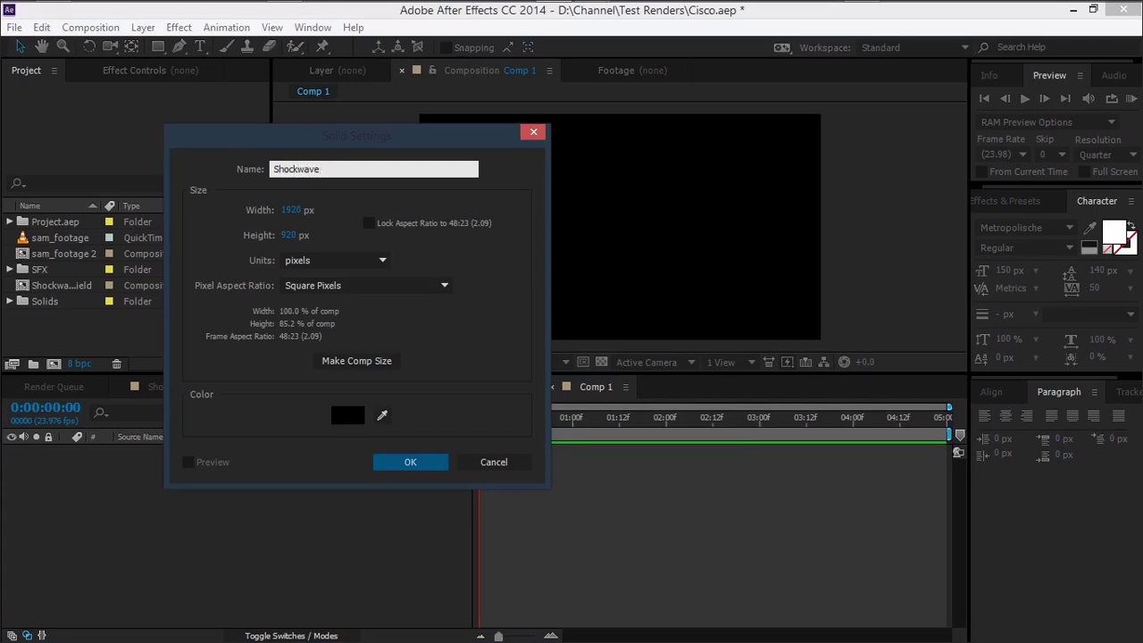
key(Return)
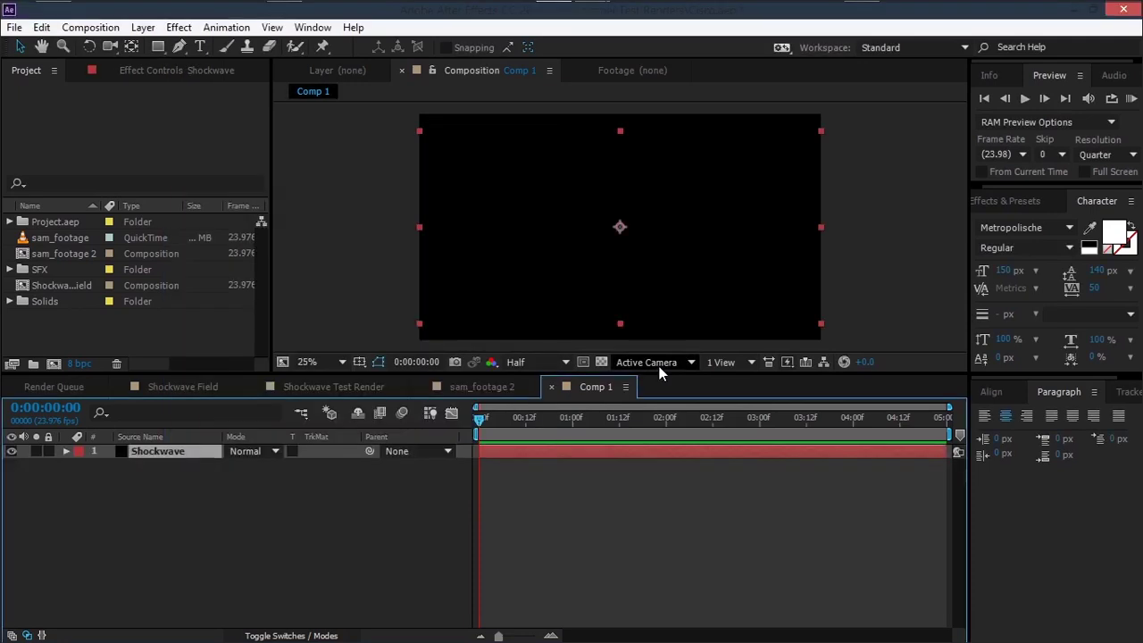
Step: Resize the Shockwave solid to match the composition size through its solid settings
click(143, 27)
click(209, 41)
click(217, 367)
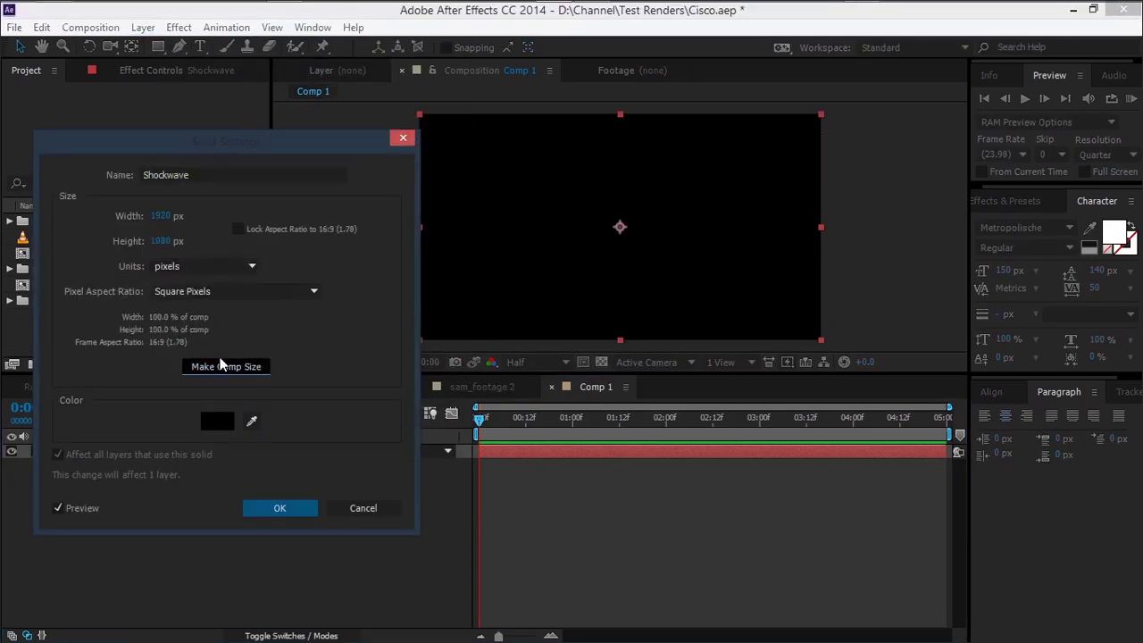
click(274, 511)
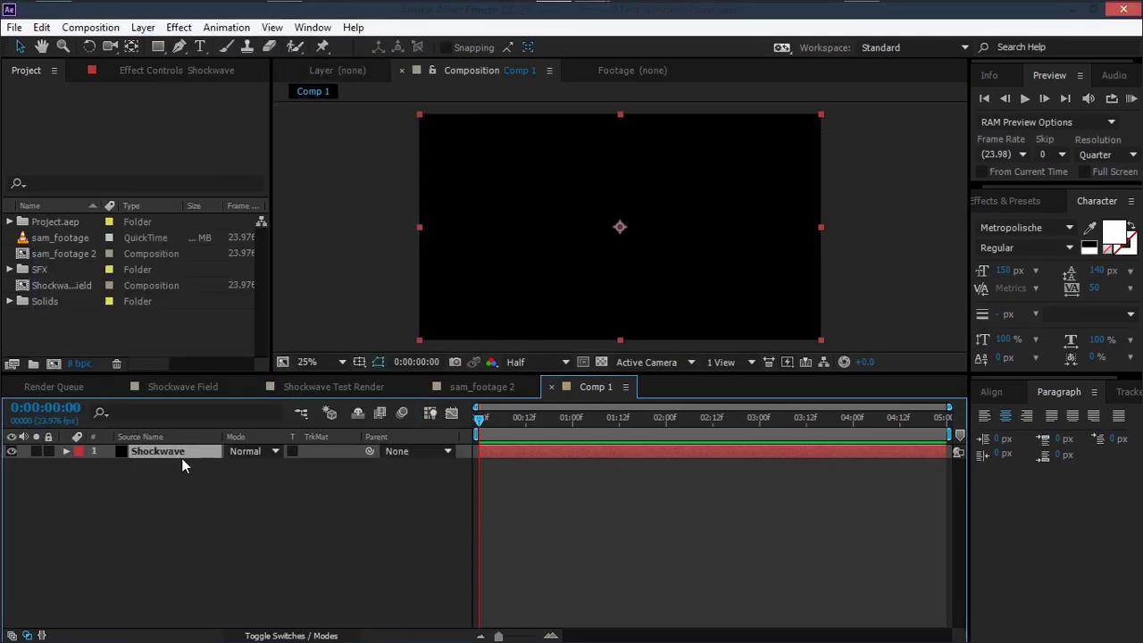
Step: Apply the Fractal Noise effect to the Shockwave solid and set its fractal type to Dynamic Twist
click(178, 27)
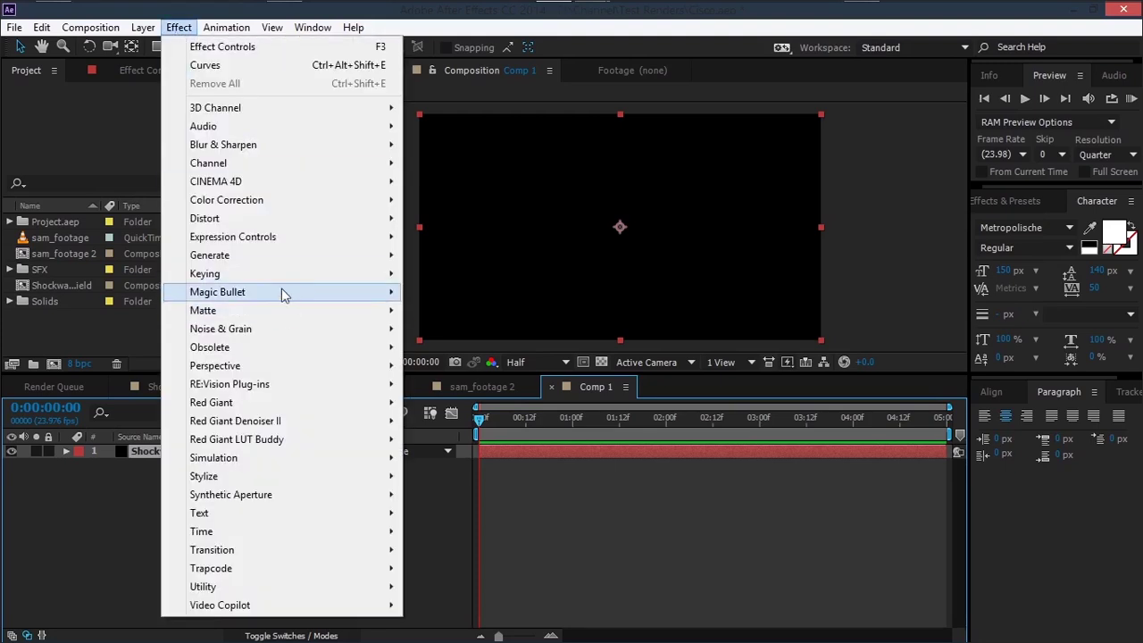
mouse_move(248, 329)
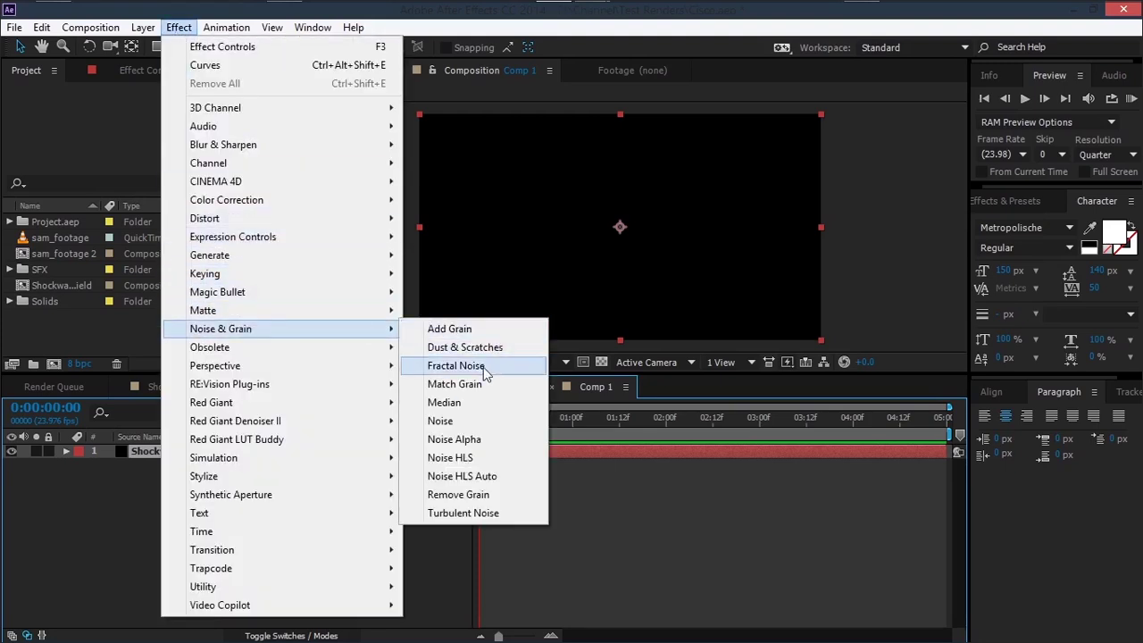
click(468, 367)
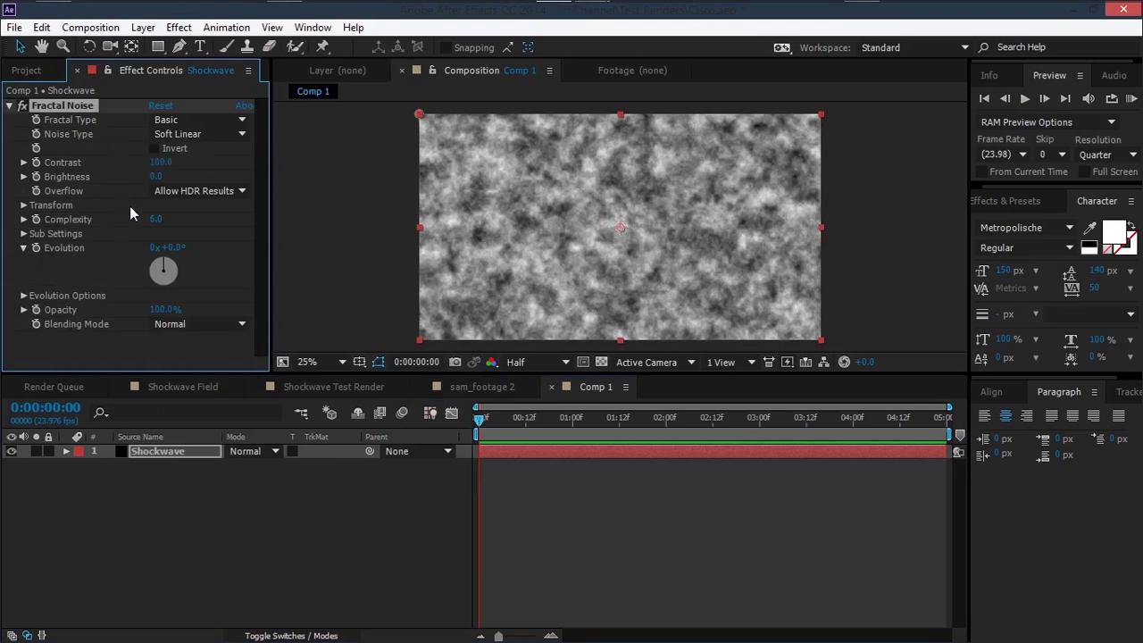
click(197, 124)
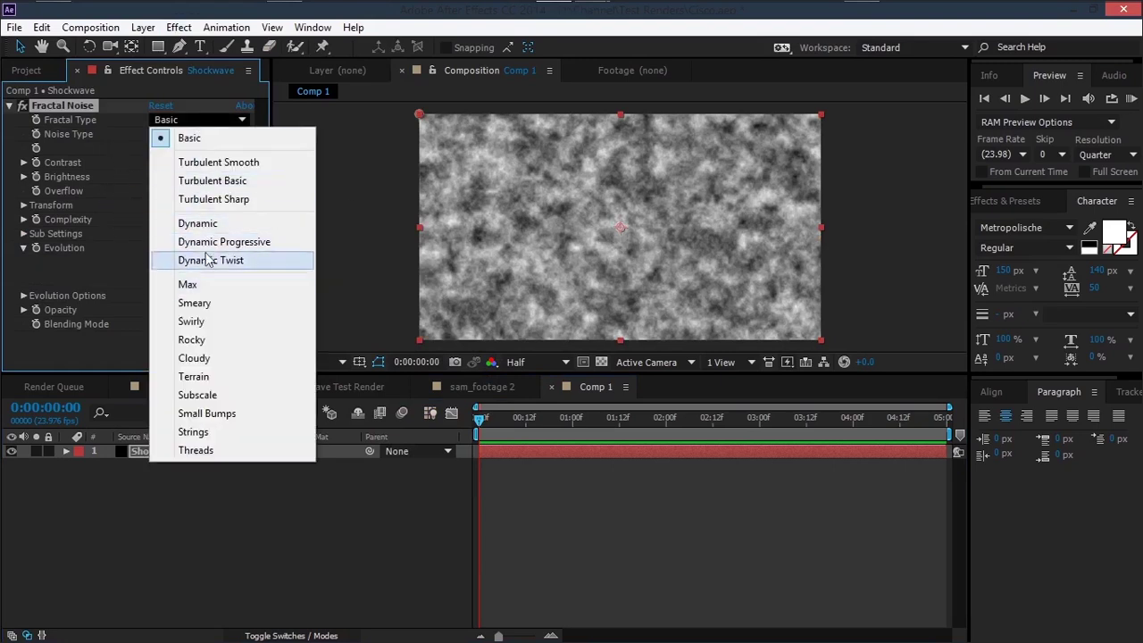
click(228, 271)
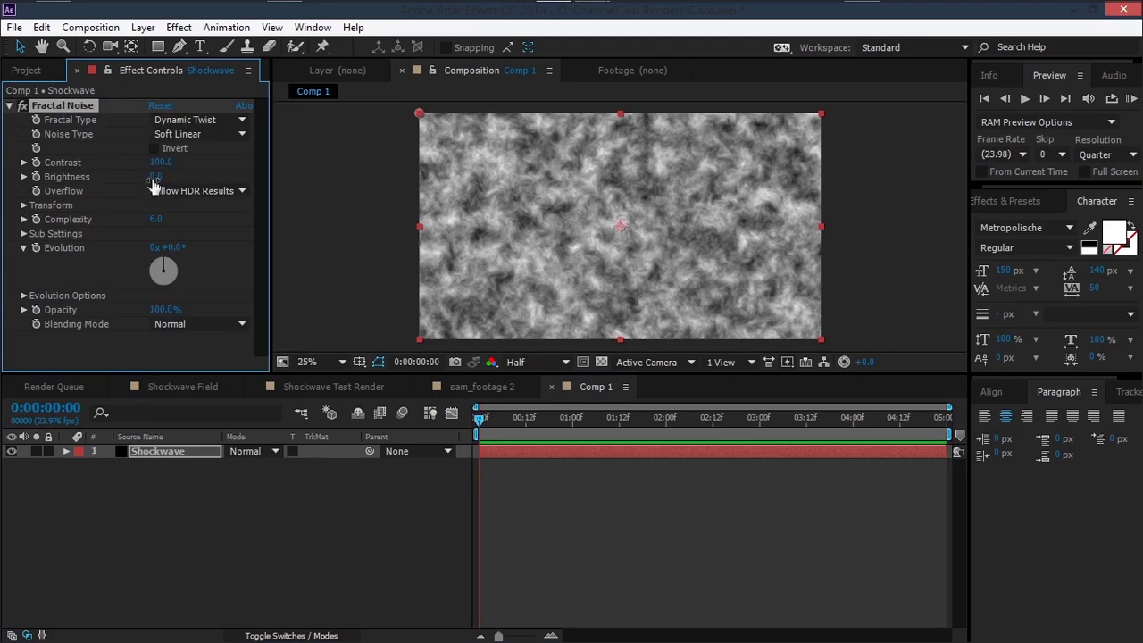
Step: Set the Fractal Noise contrast to 114, brightness to -41 and transform scale to 115
mouse_move(158, 182)
mouse_down()
mouse_move(139, 186)
mouse_move(175, 162)
mouse_move(174, 180)
mouse_move(156, 177)
mouse_up()
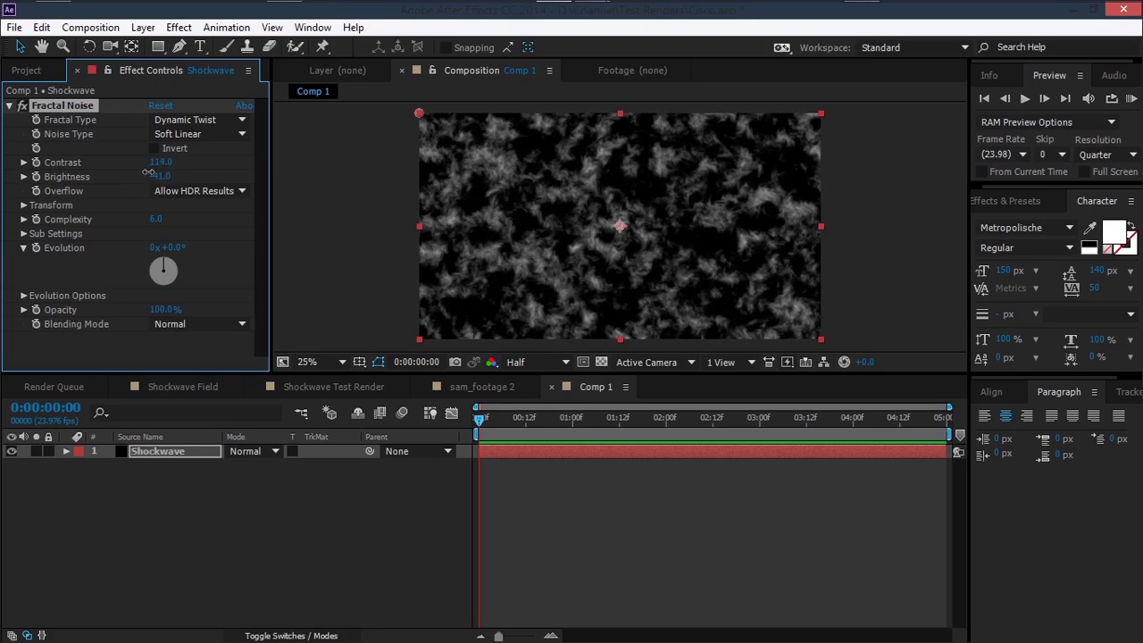
click(23, 204)
drag(161, 248, 168, 243)
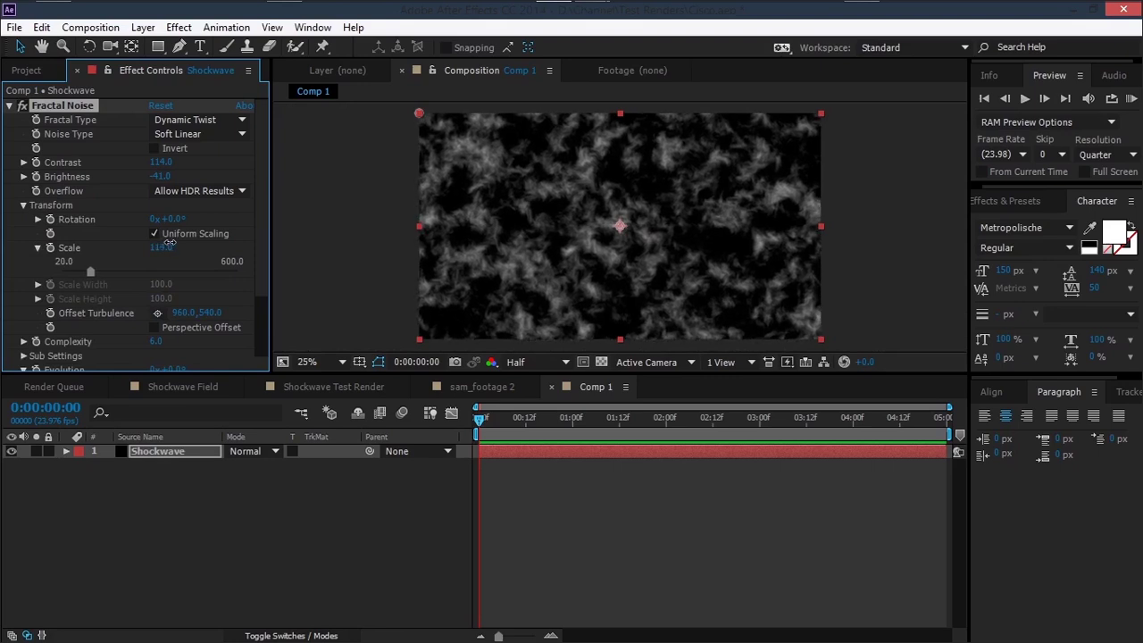
Step: Add the expression time*500 to the Fractal Noise Evolution, preview the animation and reselect the Shockwave layer
scroll(116, 259, down, 3)
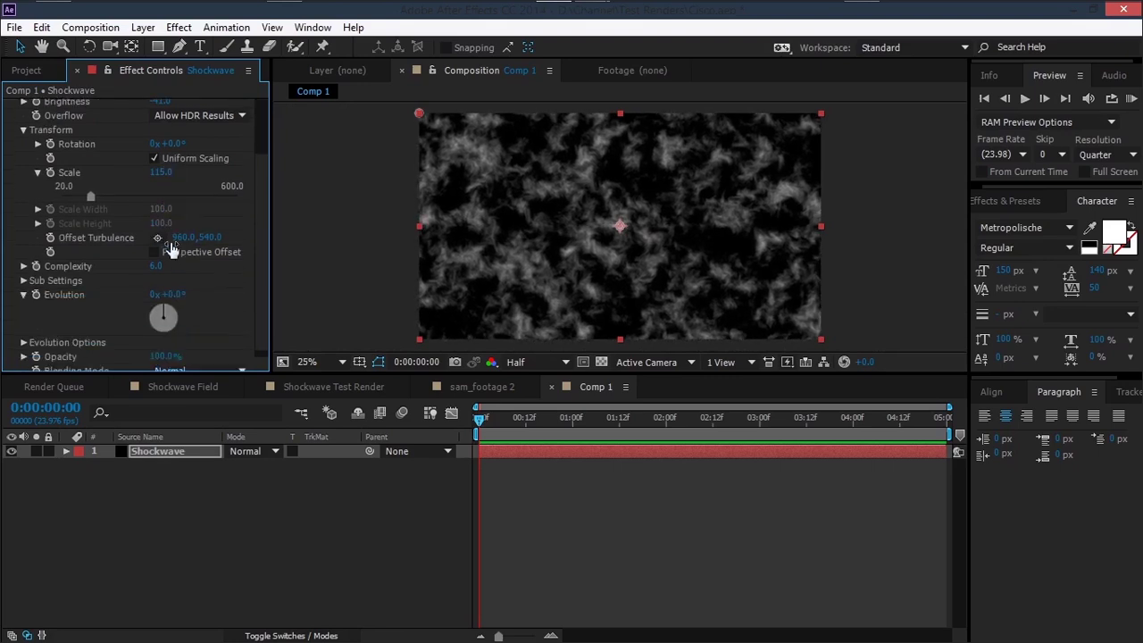
alt+click(41, 287)
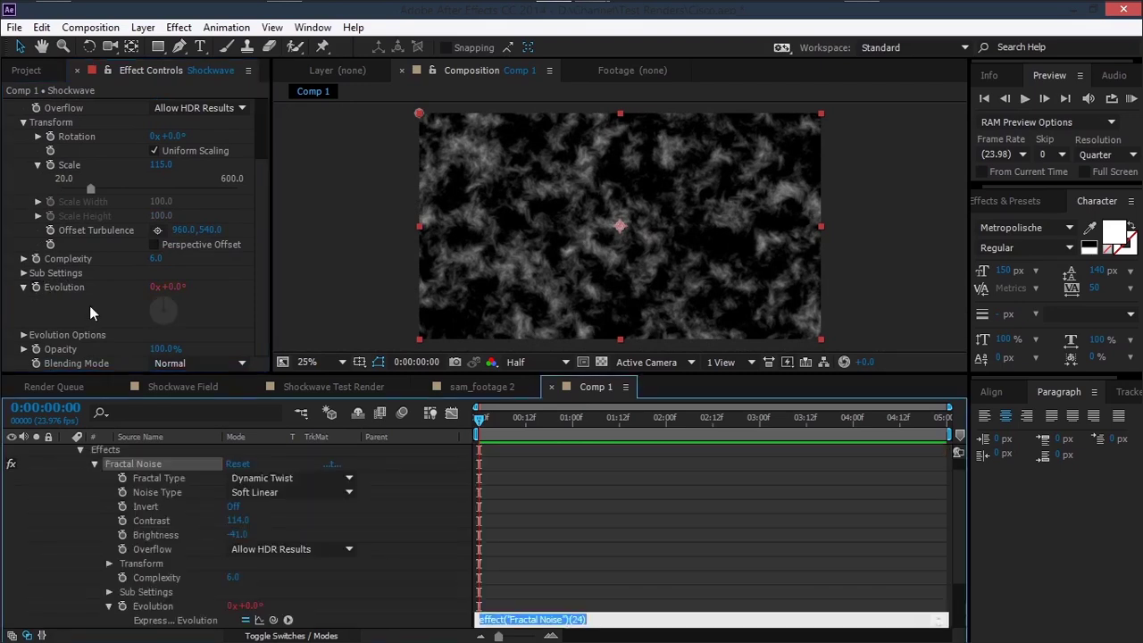
text(time*500)
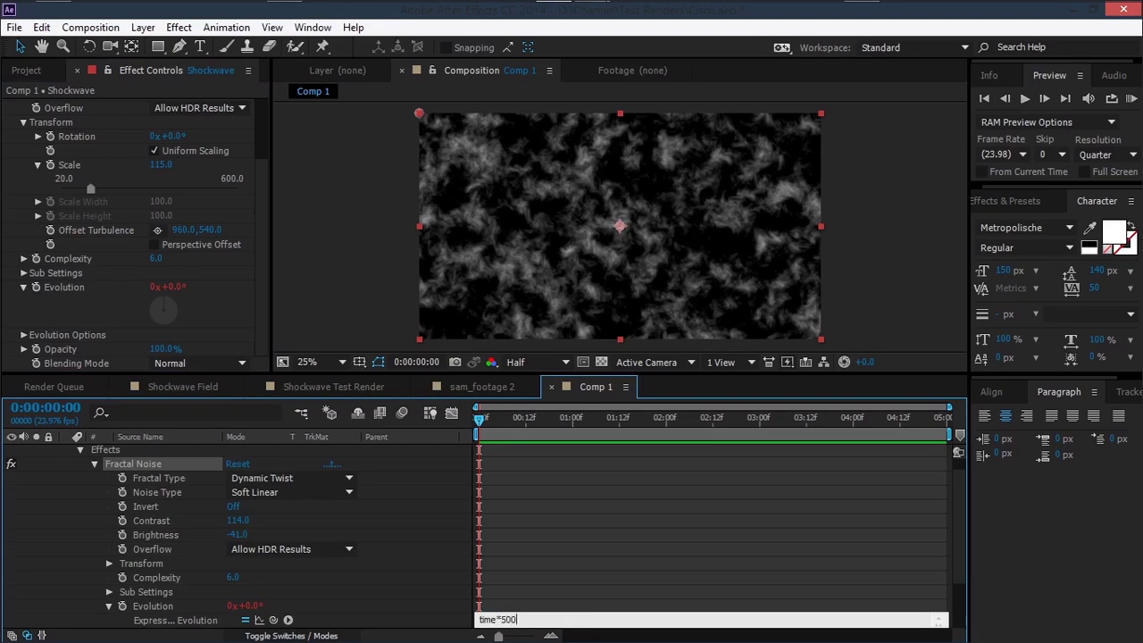
click(399, 527)
key(space)
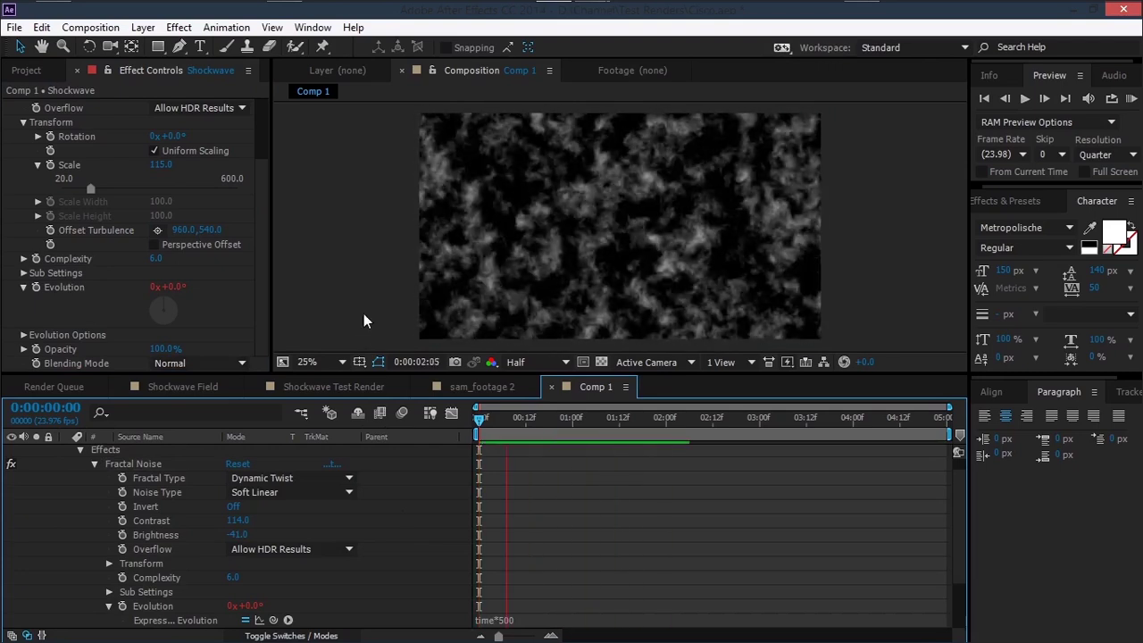
click(123, 504)
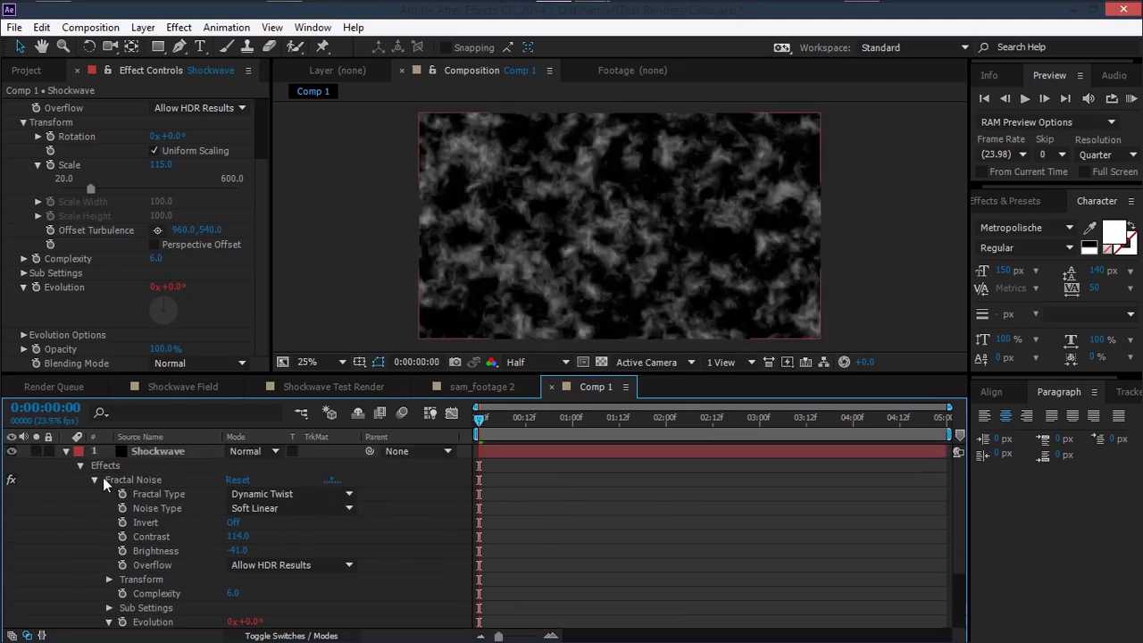
click(178, 455)
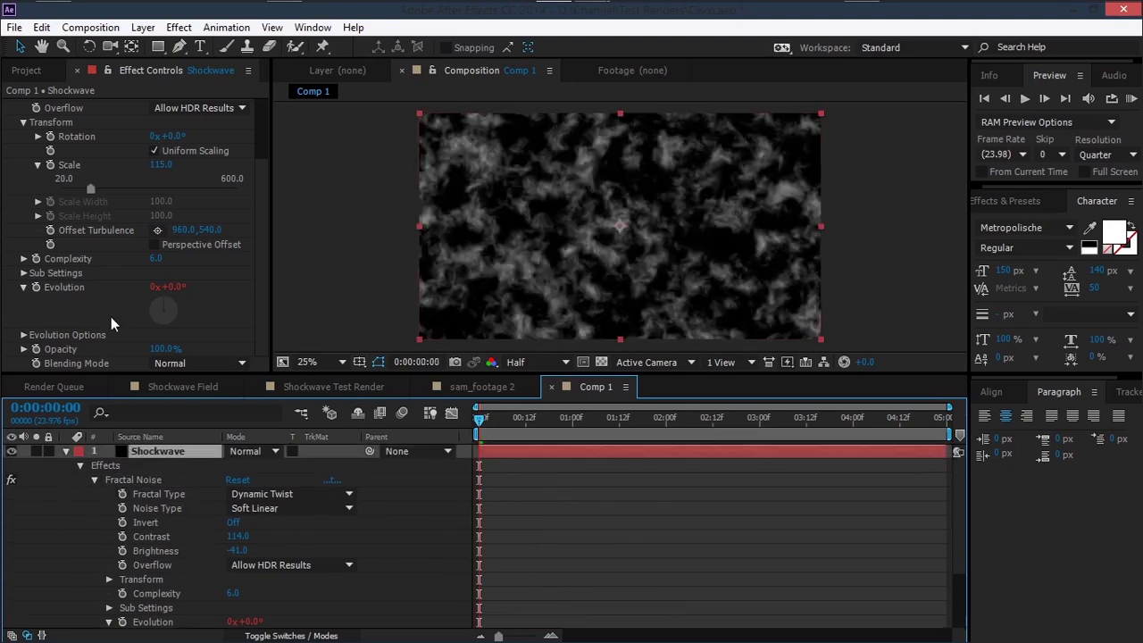
Step: Enable keyframing for the Fractal Noise Offset Turbulence at 0:00:00:00 and collapse the Shockwave layer's properties
drag(500, 418, 400, 424)
click(69, 230)
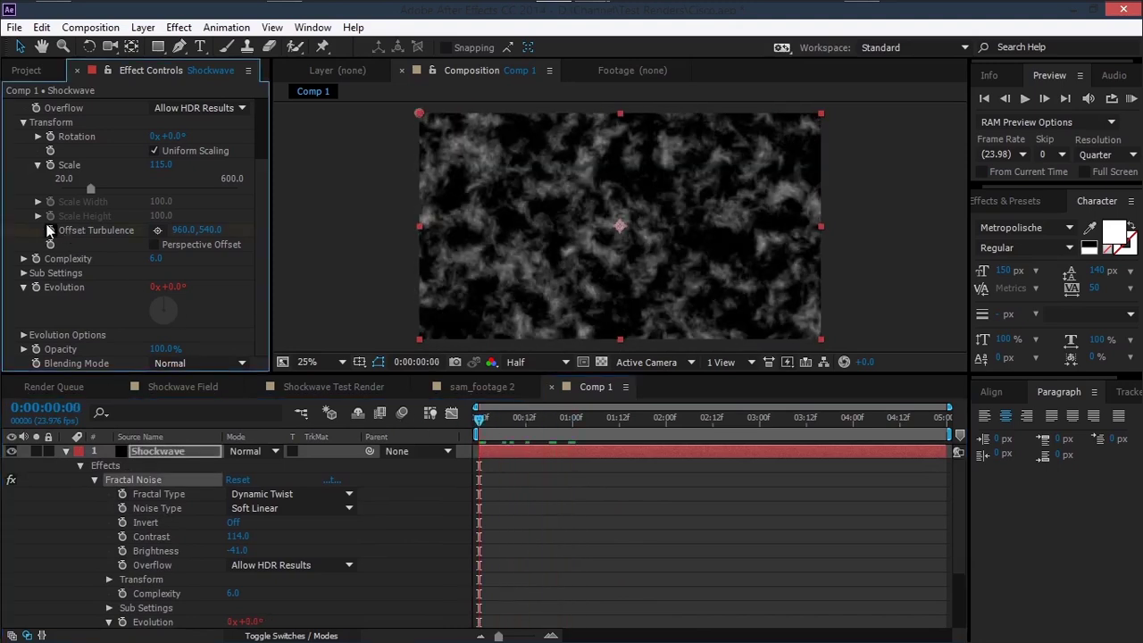
click(69, 461)
click(66, 451)
Step: Set the Offset Turbulence X value to -10000 at 0:00:04:23 and preview the animation
drag(783, 419, 961, 438)
click(179, 234)
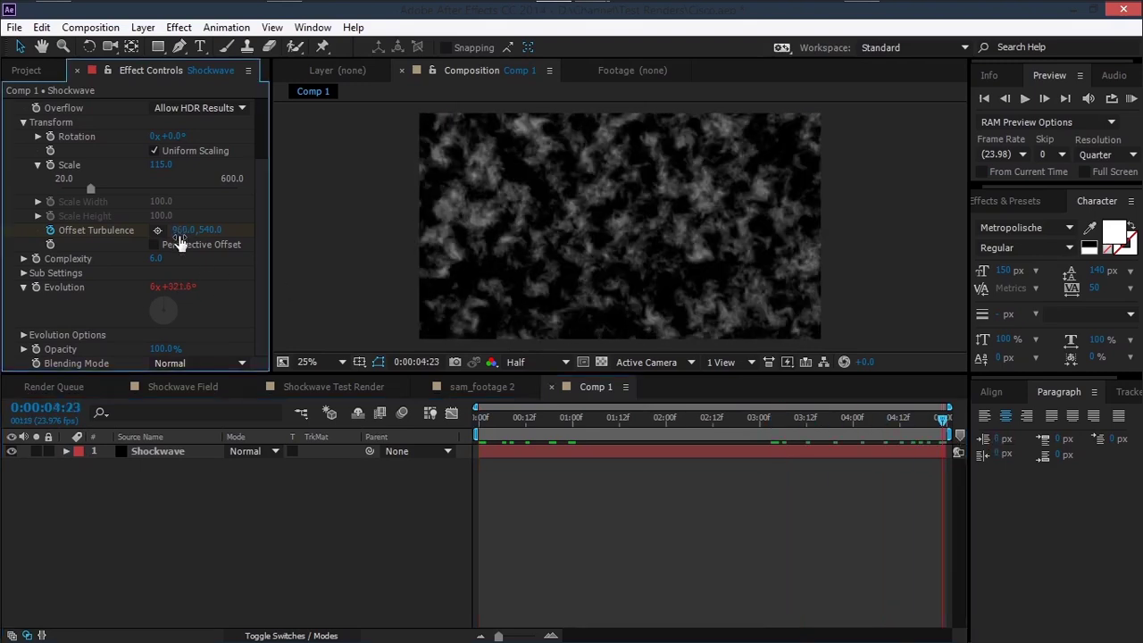
click(180, 230)
text(-10)
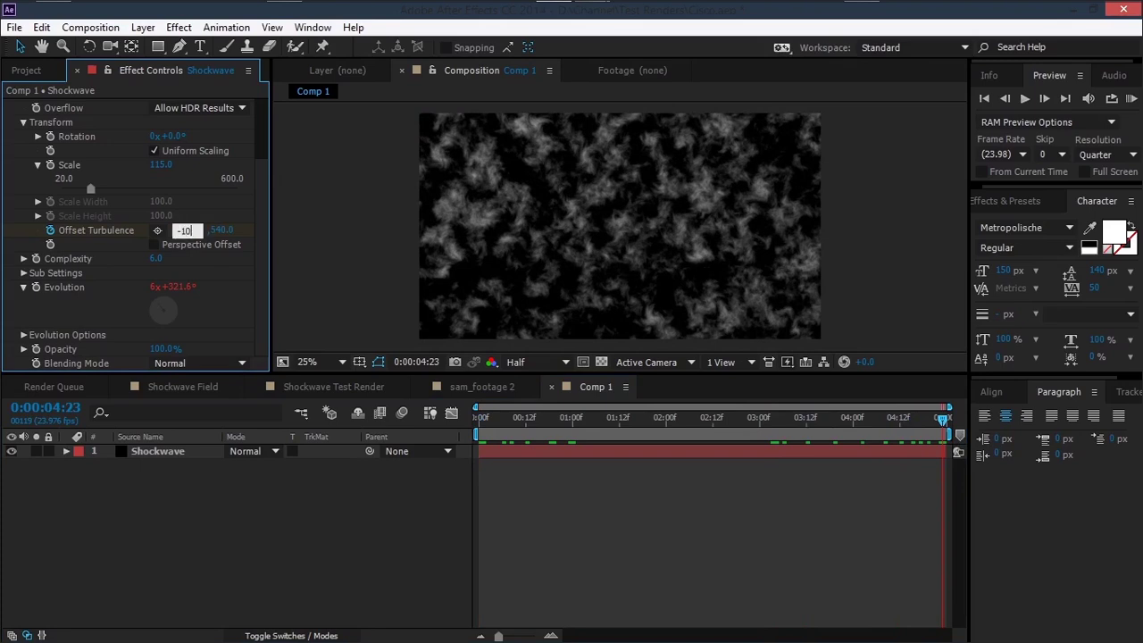
text(000)
click(204, 561)
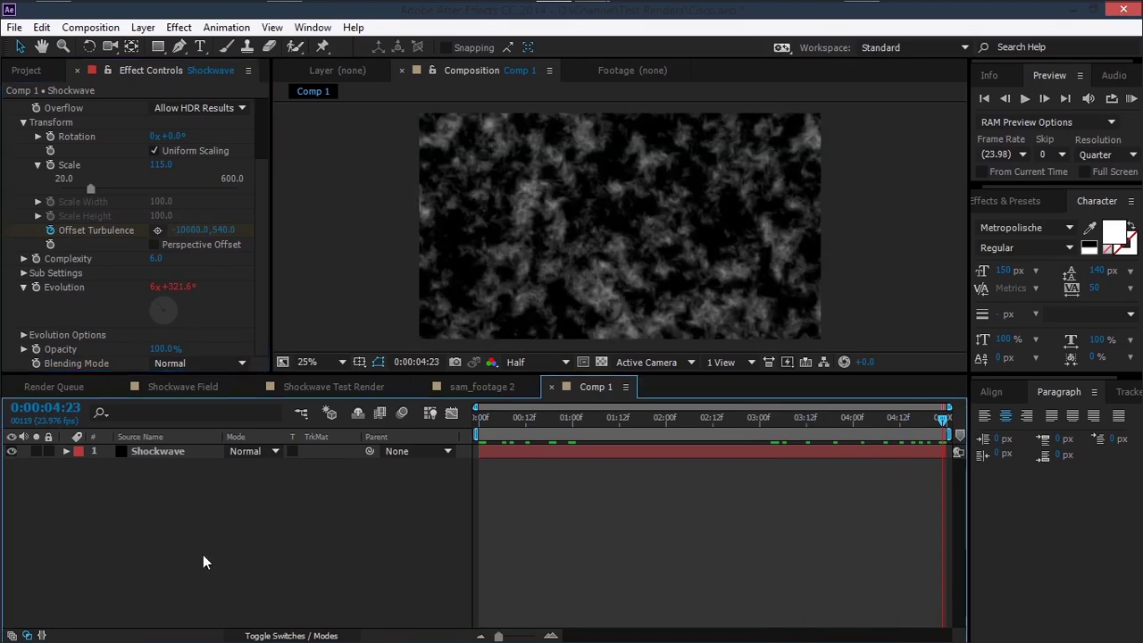
key(space)
Step: Draw a closed tapered mask on the Shockwave layer with the Pen tool, rounded near the frame's left side and narrowing to a point near the right
right_click(167, 486)
click(143, 453)
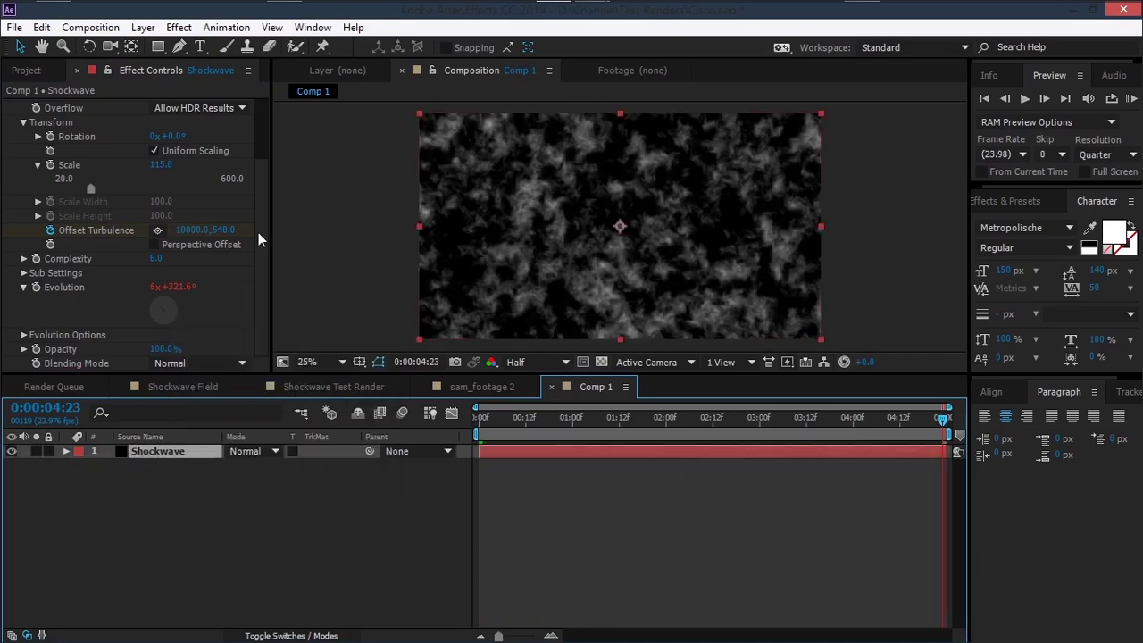
click(177, 47)
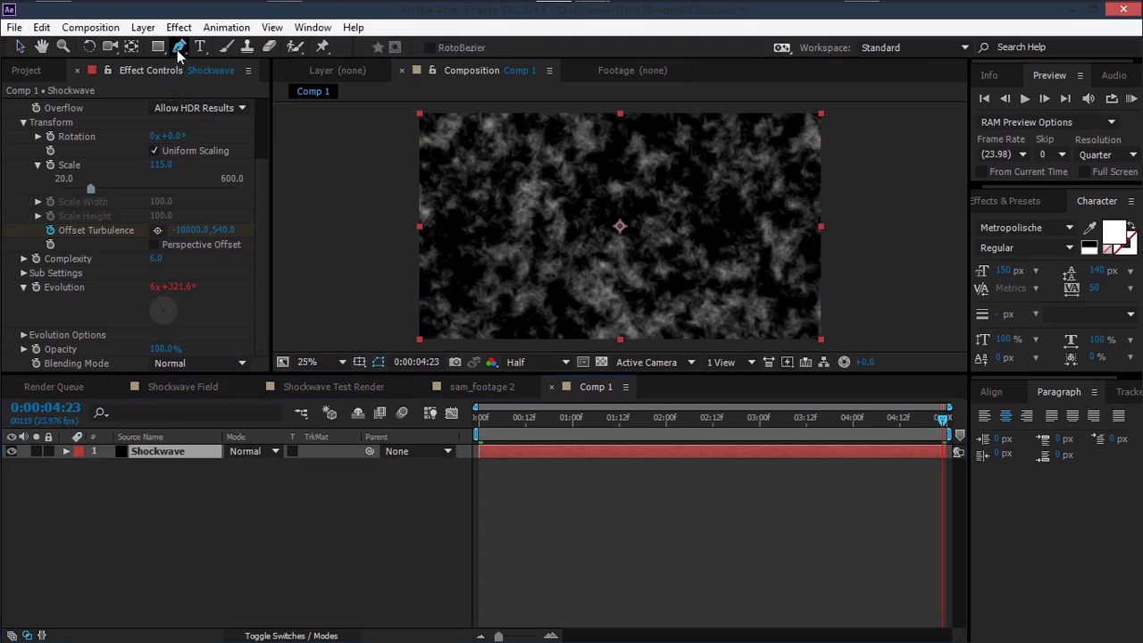
click(787, 231)
drag(499, 205, 447, 205)
drag(495, 272, 509, 274)
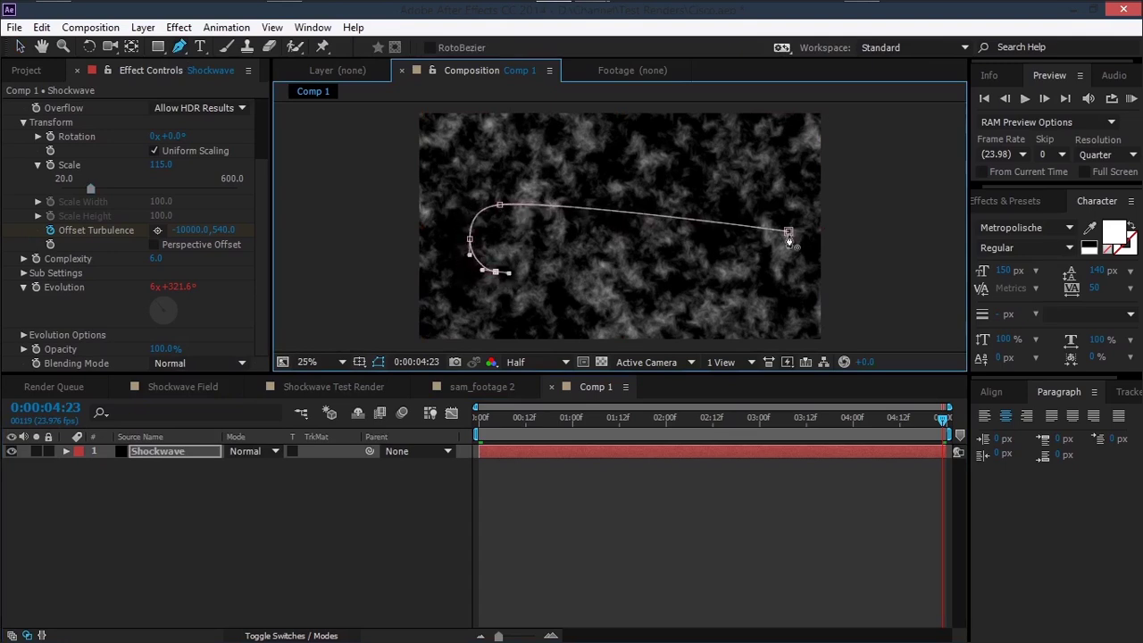
click(788, 233)
Step: Feather the Shockwave layer's mask by 96 pixels and scrub through the early frames to check the softened edges
click(183, 453)
key(f)
drag(249, 487, 329, 484)
click(344, 579)
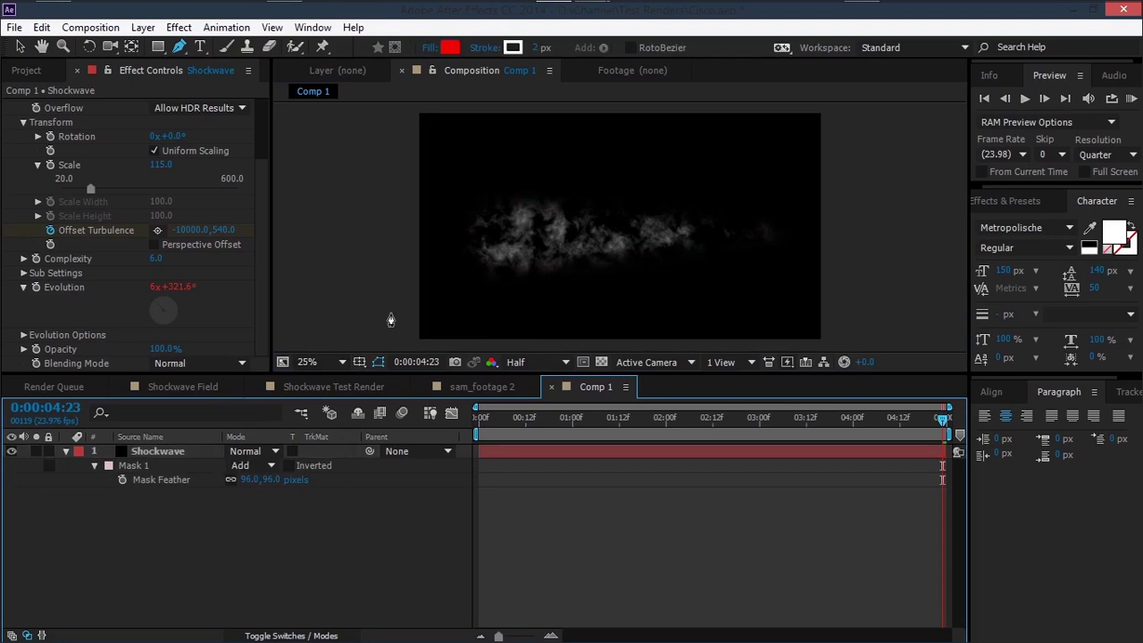
key(v)
scroll(452, 259, up, 2)
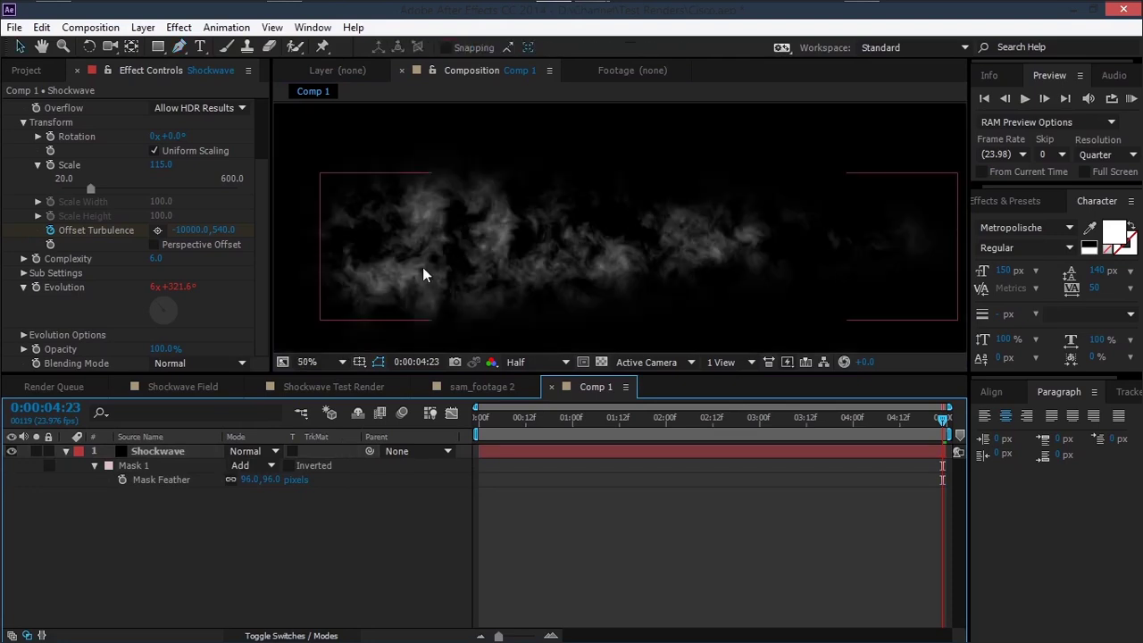
scroll(423, 273, down, 2)
drag(568, 421, 505, 434)
Step: View the Shockwave Field composition for reference, return to Comp 1 and add a 1920 x 1080 px black solid named Highlights
click(180, 390)
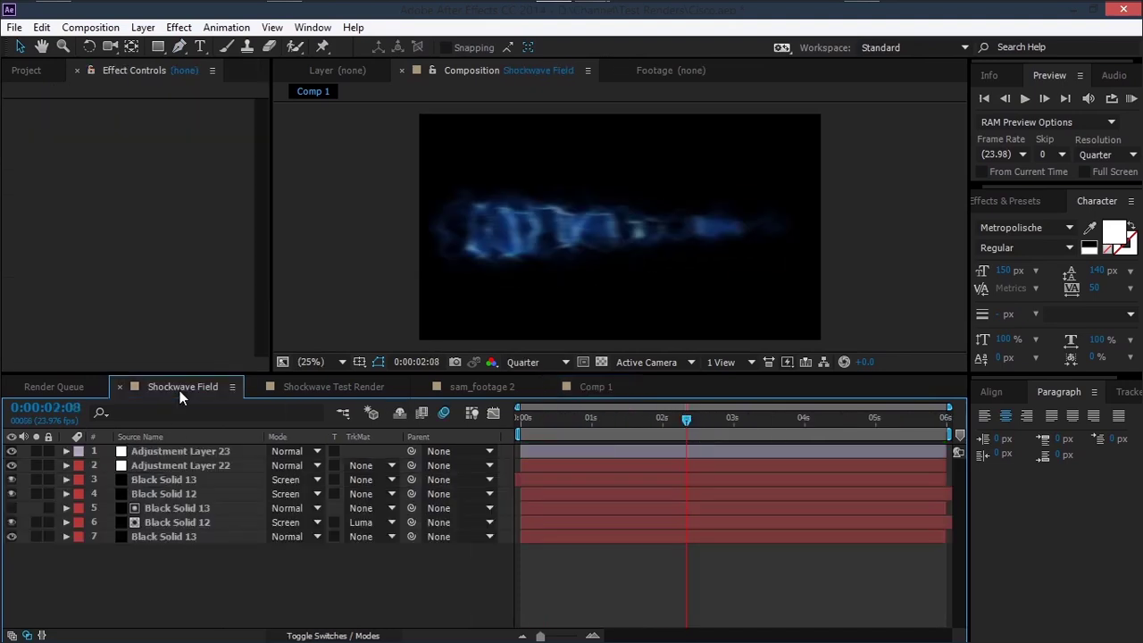
click(580, 387)
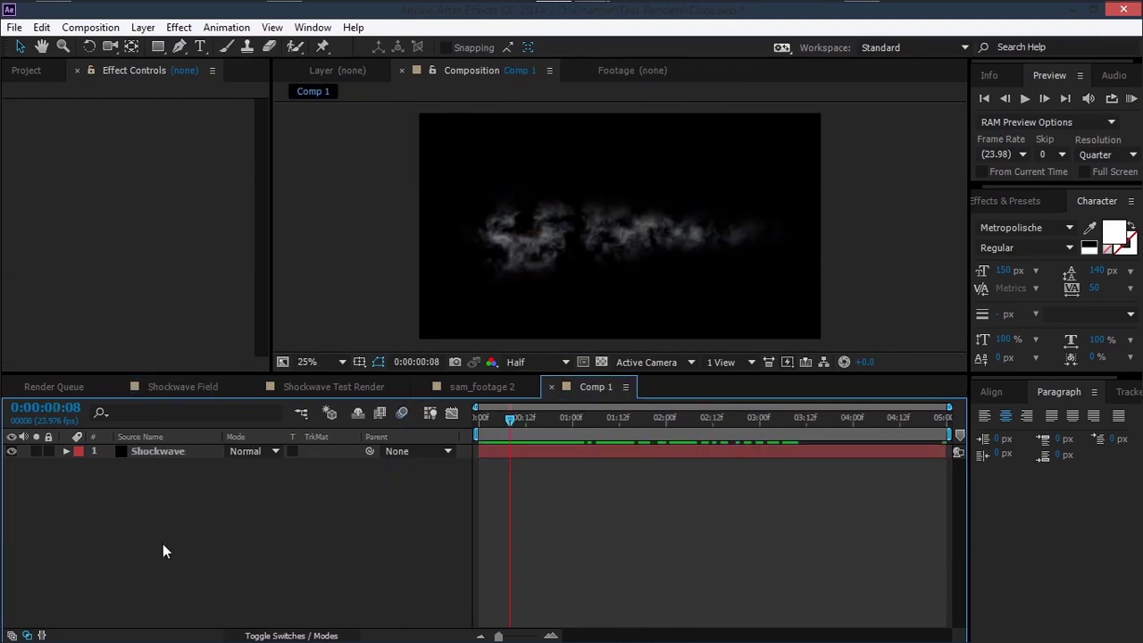
right_click(162, 544)
mouse_move(225, 366)
click(399, 409)
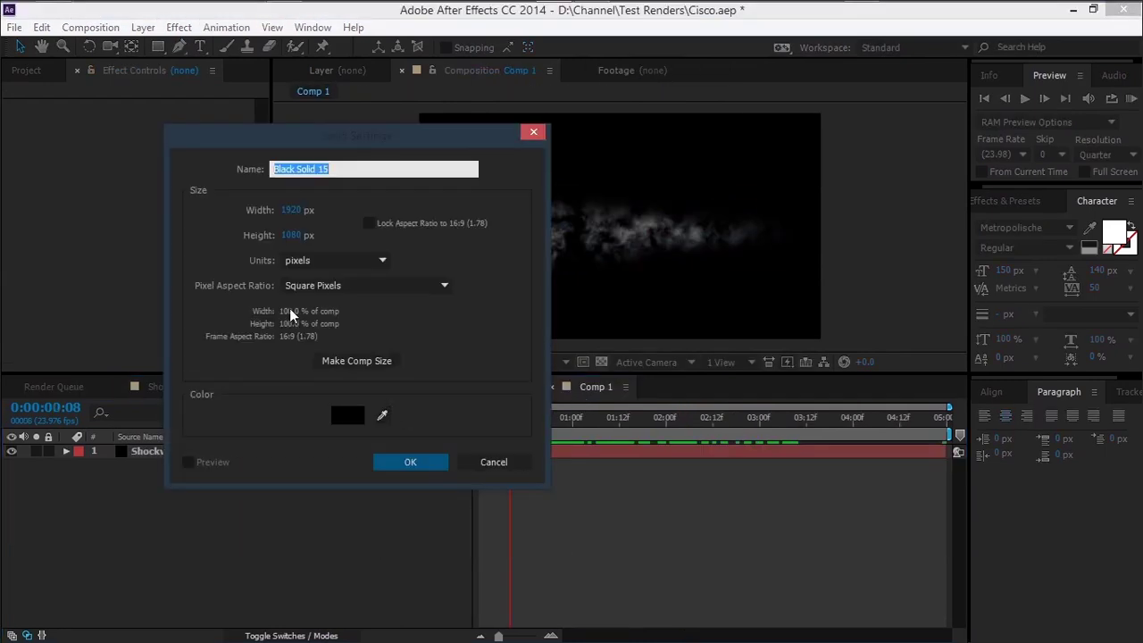
text(Highlights)
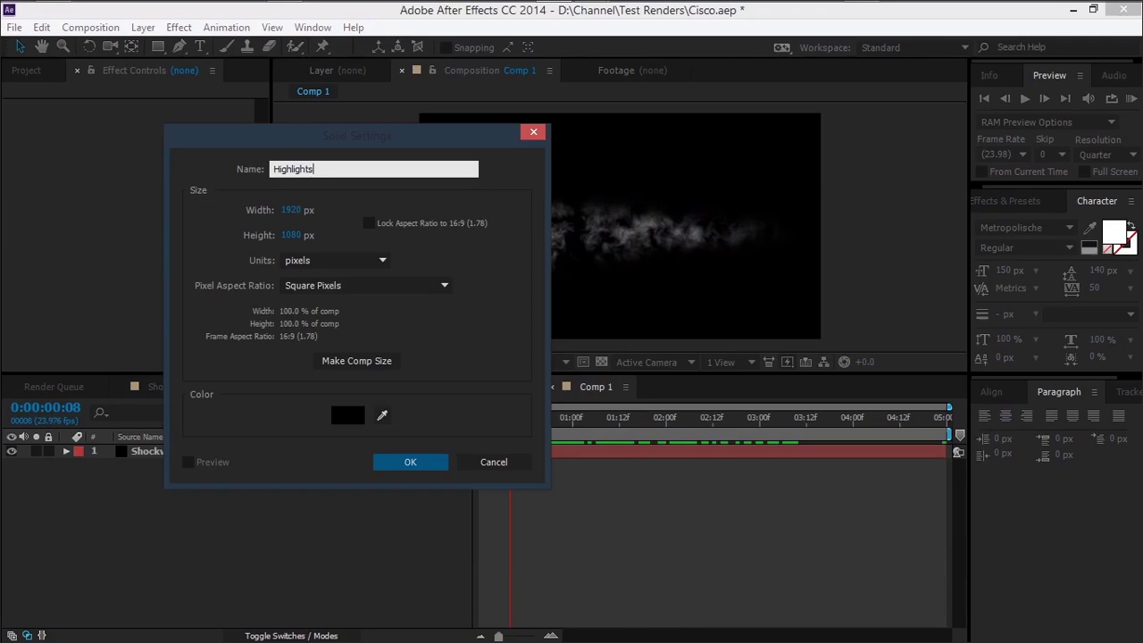
key(Return)
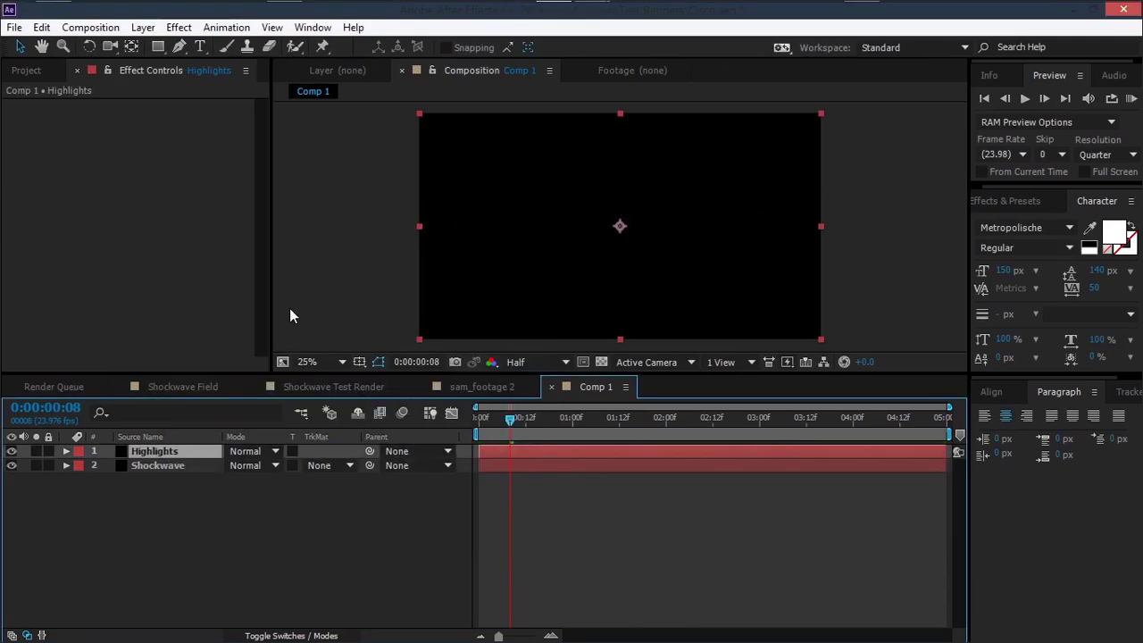
Step: Apply the Radio Waves effect to the Highlights solid, solo the layer and scrub to 0:00:03:11
click(179, 27)
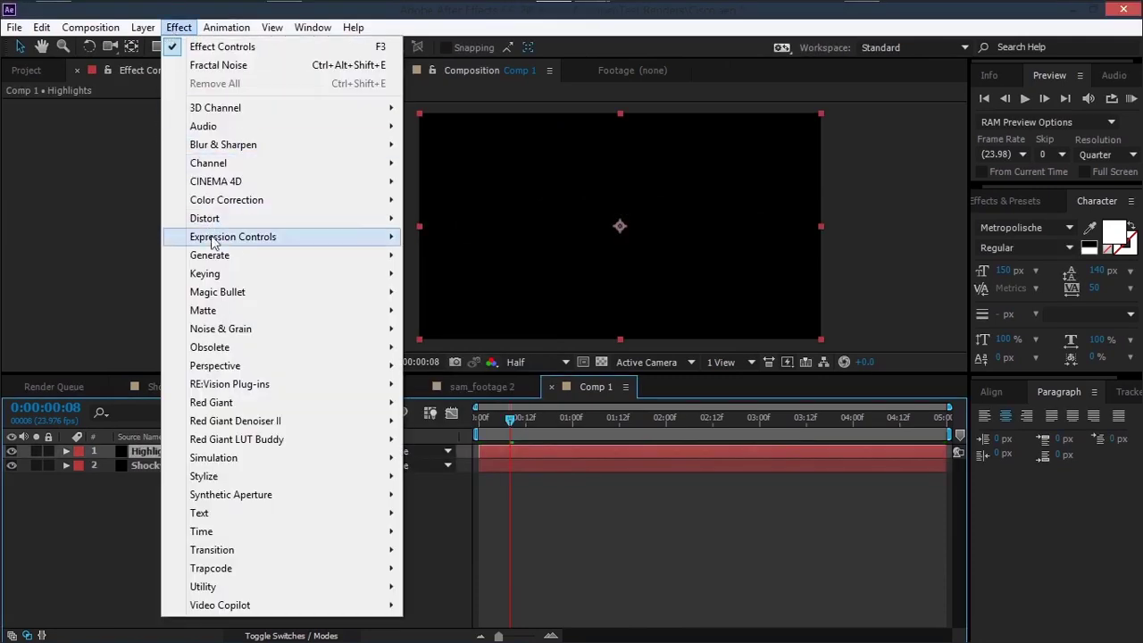
mouse_move(223, 255)
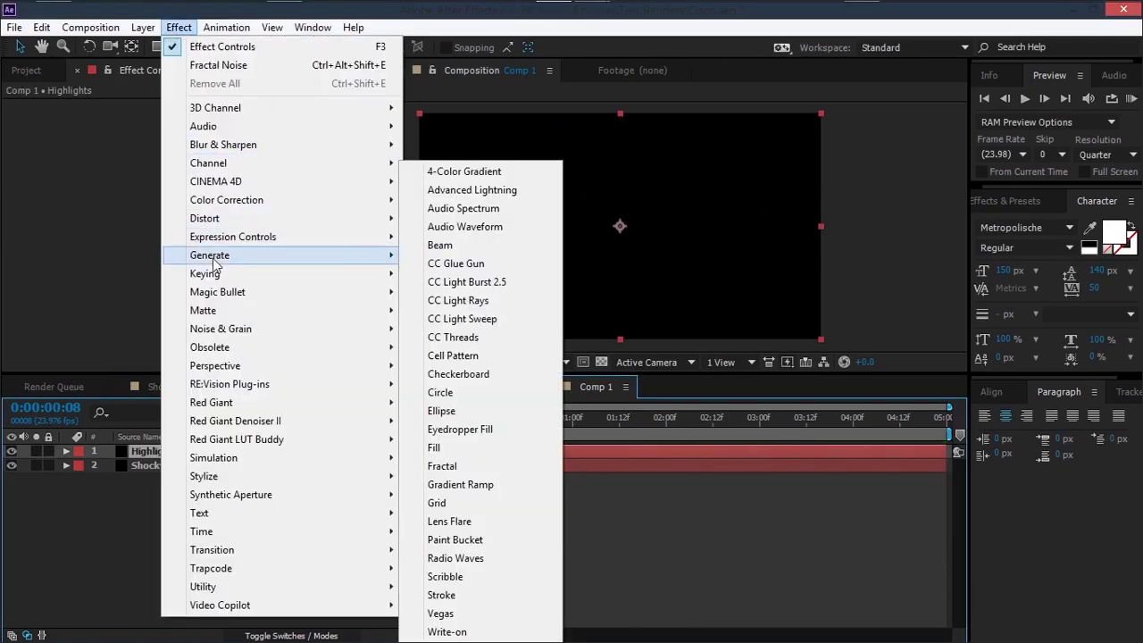
click(453, 557)
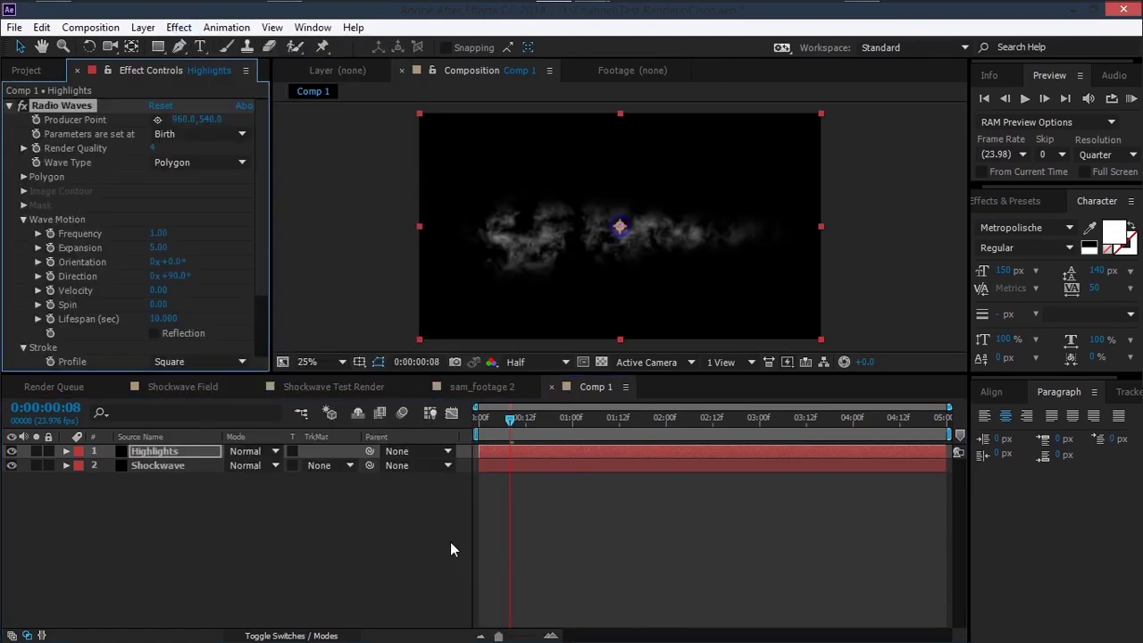
click(35, 450)
drag(510, 504, 803, 462)
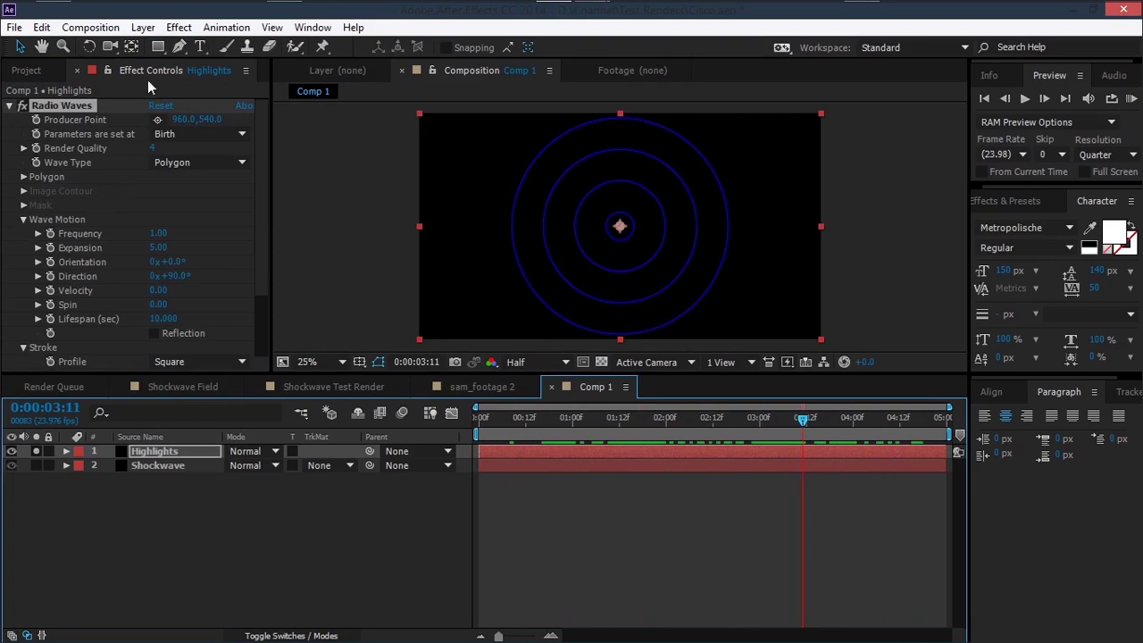
Step: Draw a closed, vertically elongated six-point mask around the centre of the Highlights layer with the Pen tool
click(112, 172)
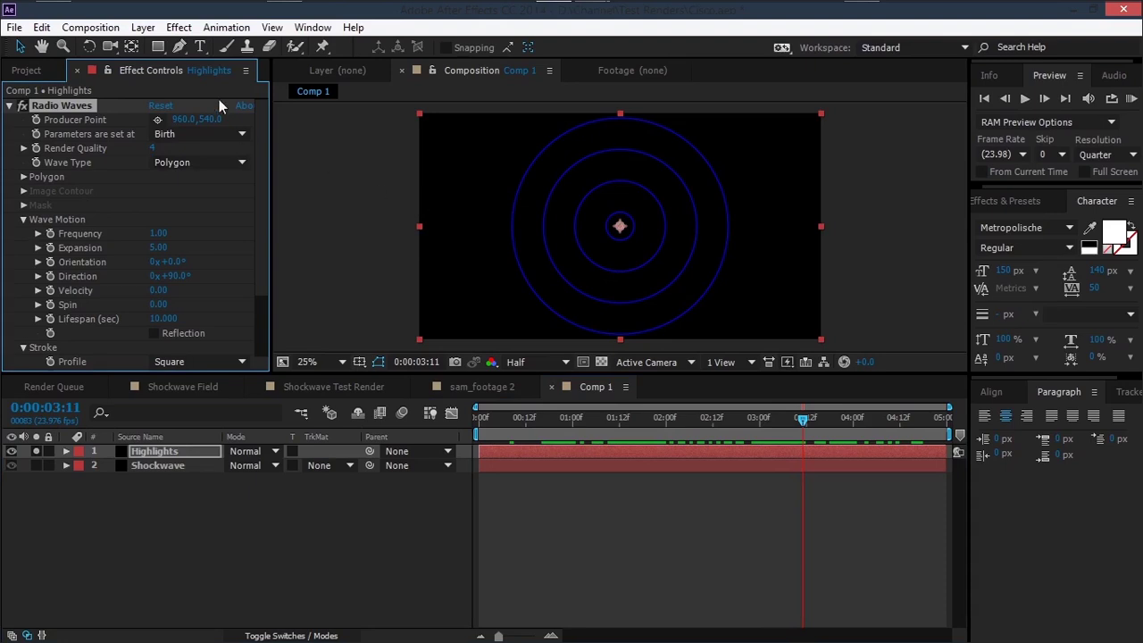
click(178, 47)
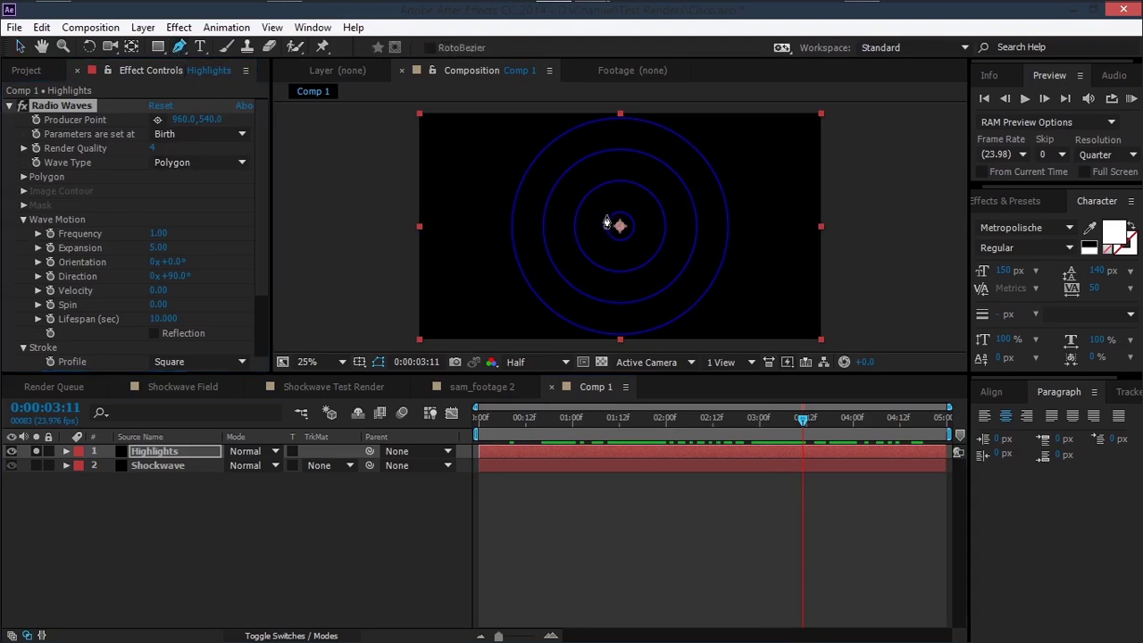
click(617, 161)
click(585, 198)
click(581, 258)
click(616, 289)
click(650, 258)
click(648, 201)
click(618, 161)
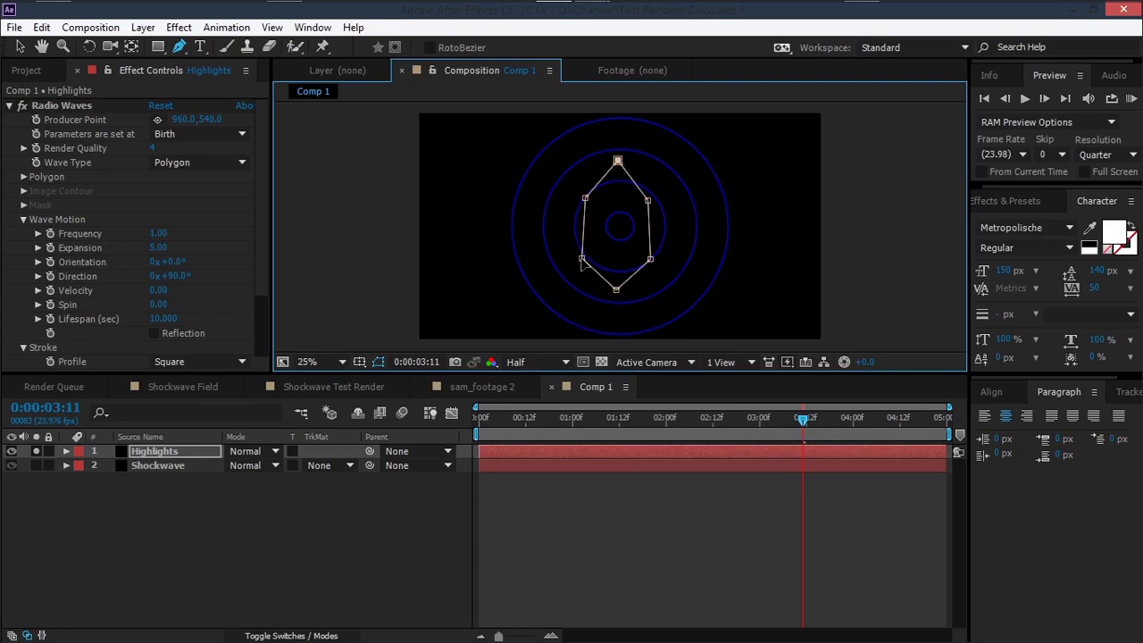
Step: Reposition the lower vertices of the hexagonal mask to make its shape more symmetrical
drag(581, 259, 646, 262)
click(616, 291)
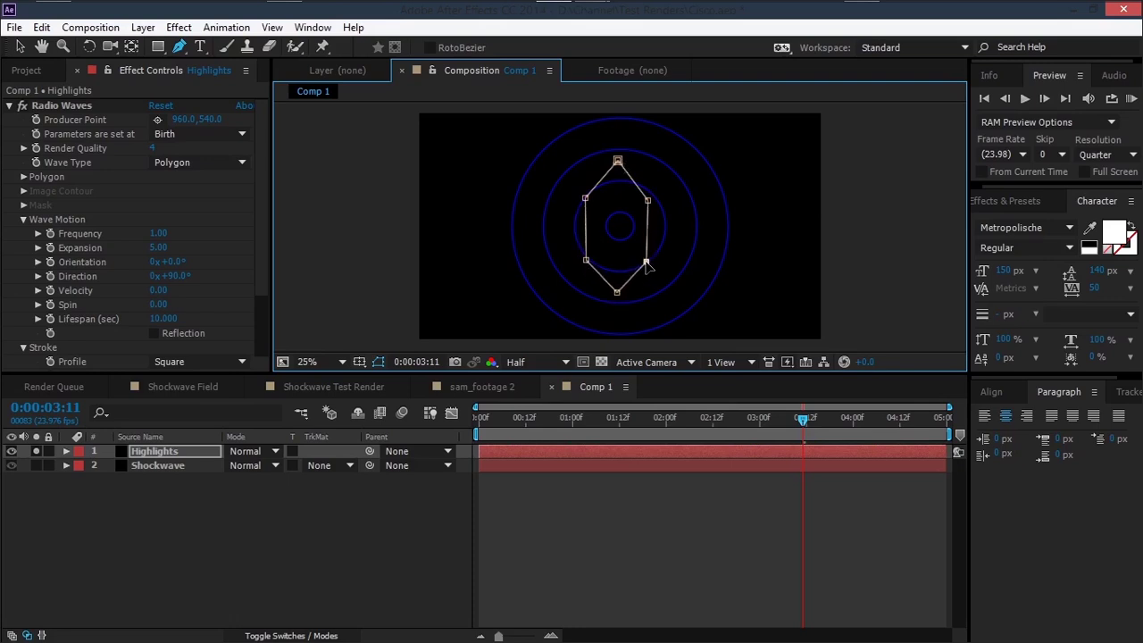
click(586, 261)
drag(645, 265, 647, 266)
Step: Set the Radio Waves wave type to Mask with Mask 1 as the source, and scrub to 0:00:03:16 to check the waves
click(168, 167)
click(185, 217)
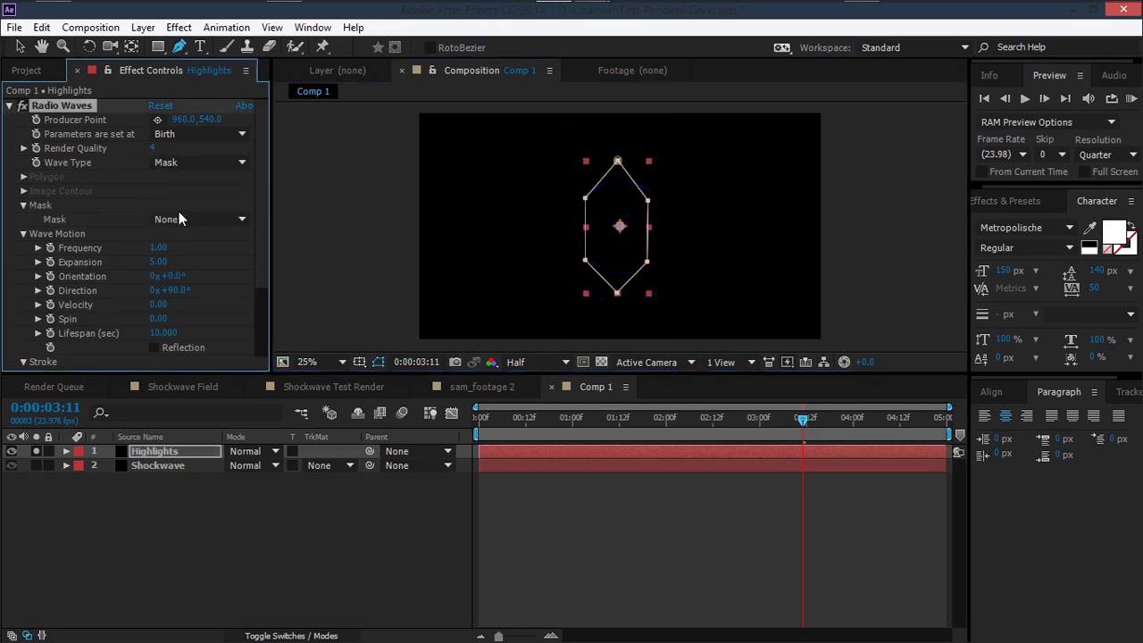
click(177, 219)
click(185, 261)
click(229, 504)
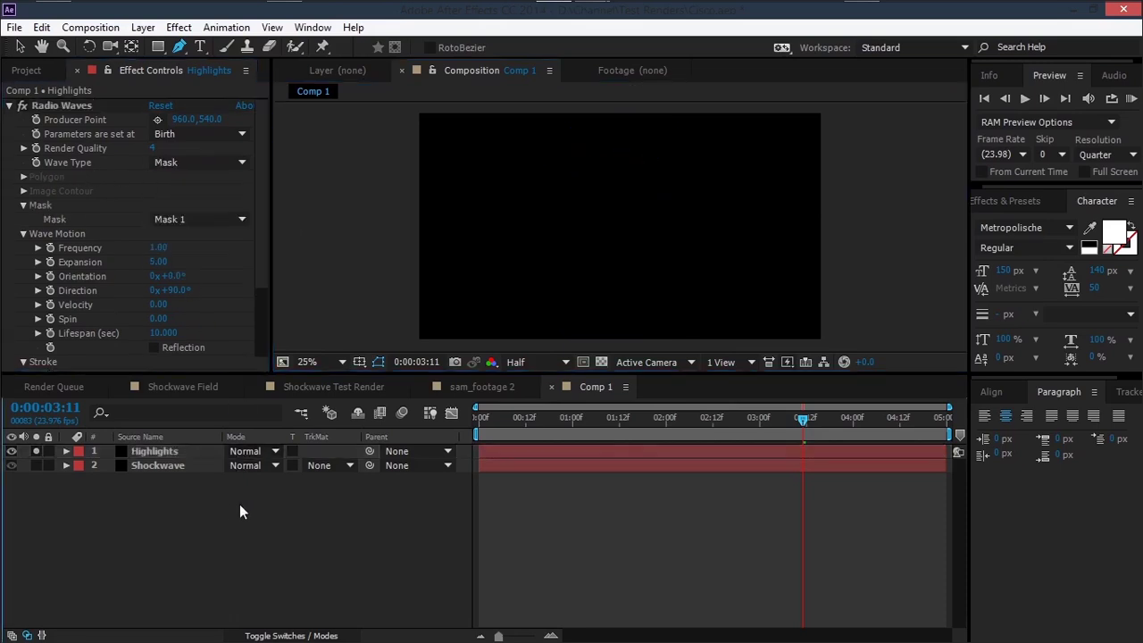
click(587, 426)
drag(621, 433, 821, 429)
click(822, 450)
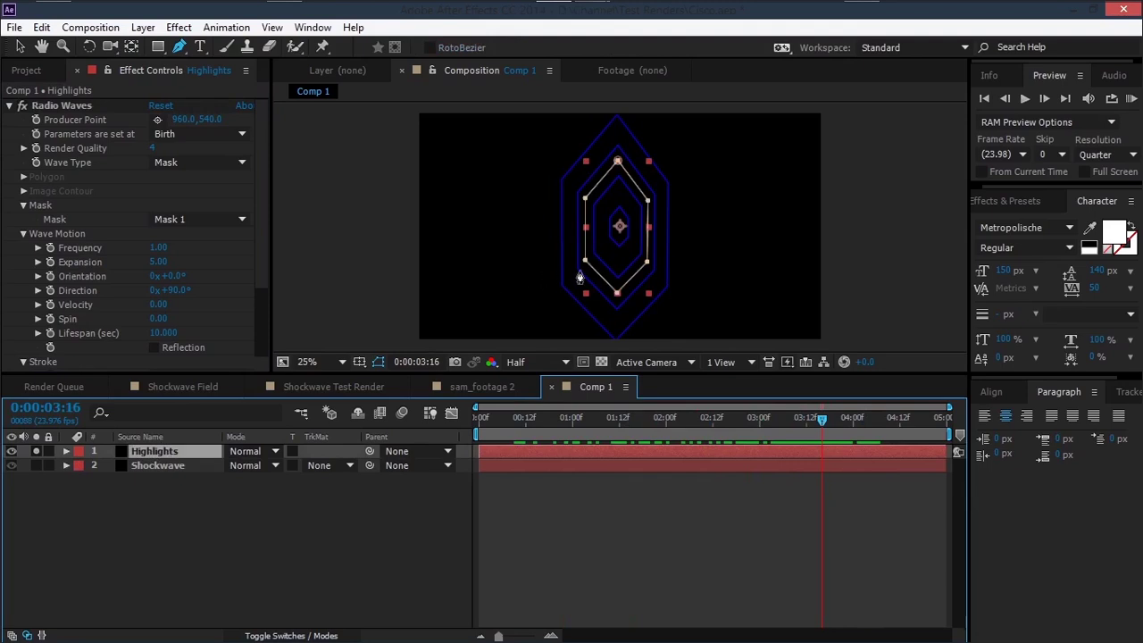
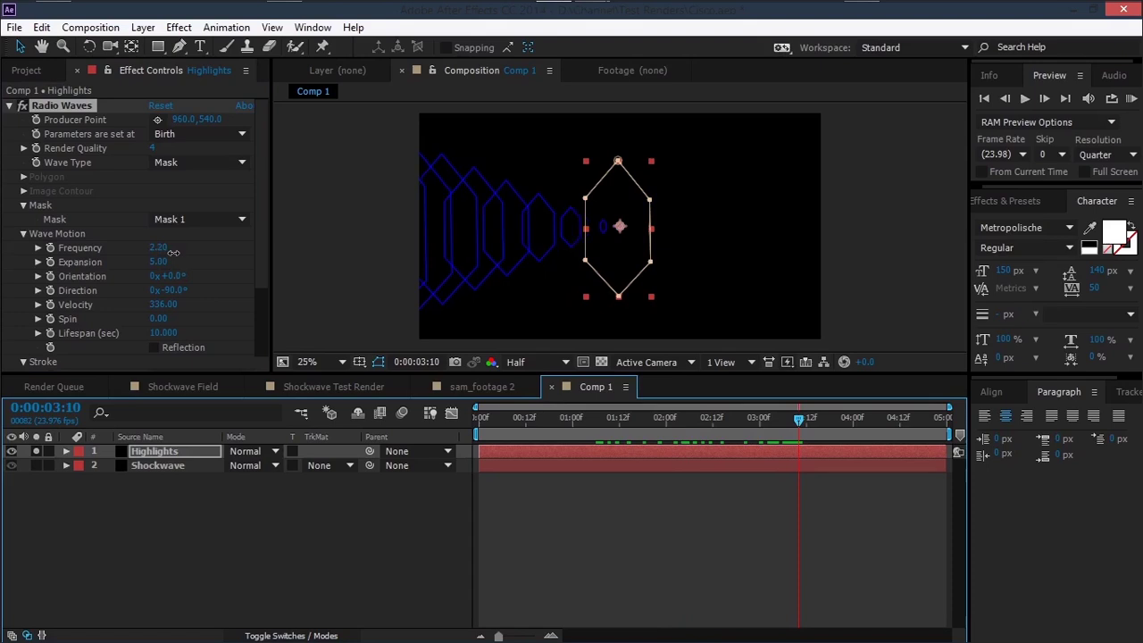
Step: Set the Radio Waves frequency to 2.50 and move the producer point to 1789, 540
key(space)
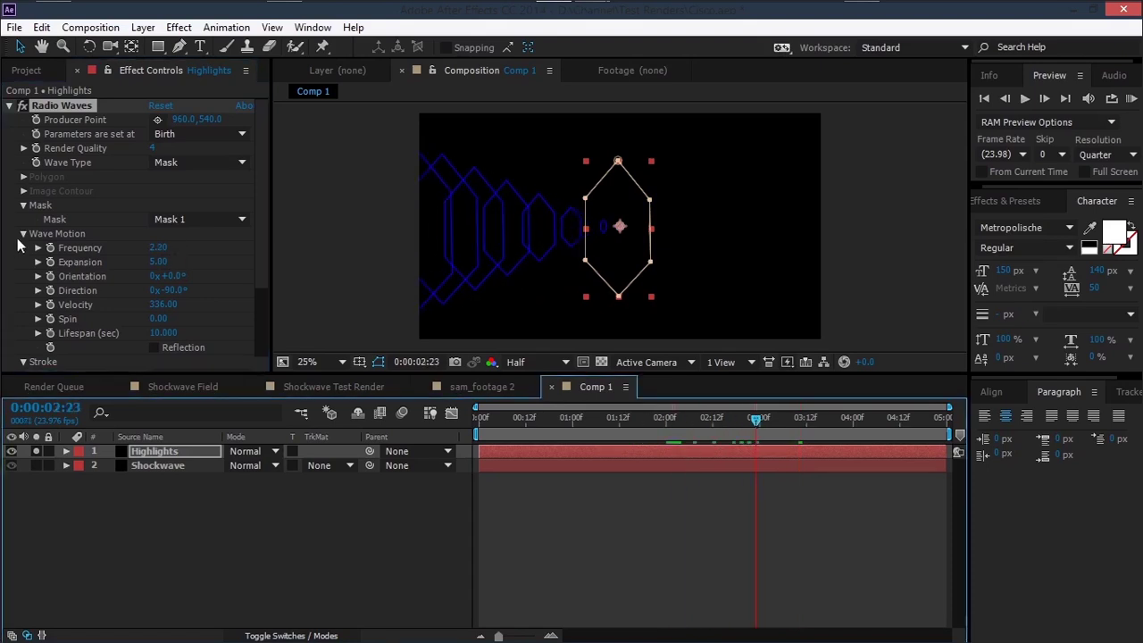
drag(157, 251, 156, 252)
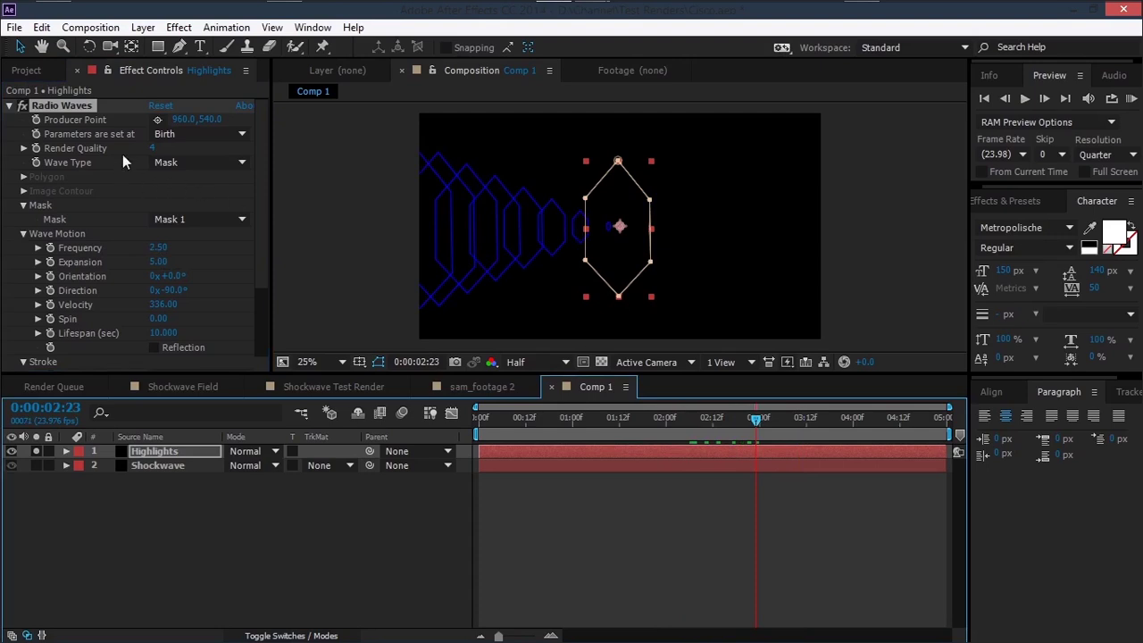
drag(183, 118, 359, 158)
drag(183, 119, 300, 141)
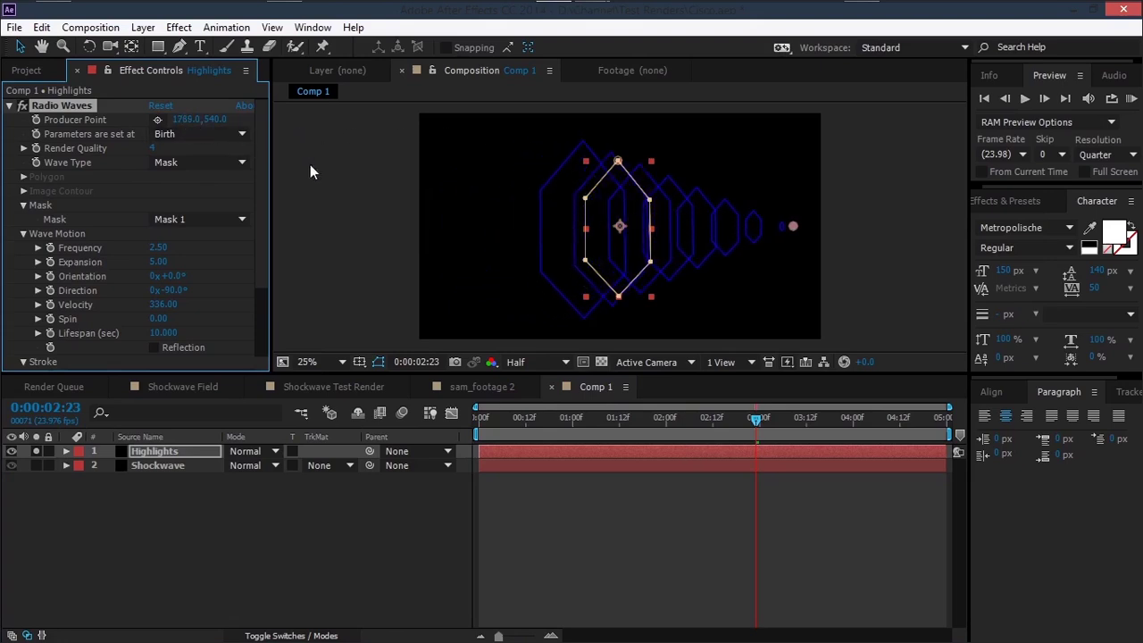
mouse_move(649, 416)
mouse_down()
mouse_move(655, 432)
mouse_move(754, 444)
mouse_move(944, 433)
mouse_move(759, 430)
mouse_up()
Step: Set the Radio Waves expansion to 3.70, velocity to 606 and frequency to 4.30
scroll(160, 286, down, 2)
drag(158, 224, 154, 228)
drag(608, 441, 861, 445)
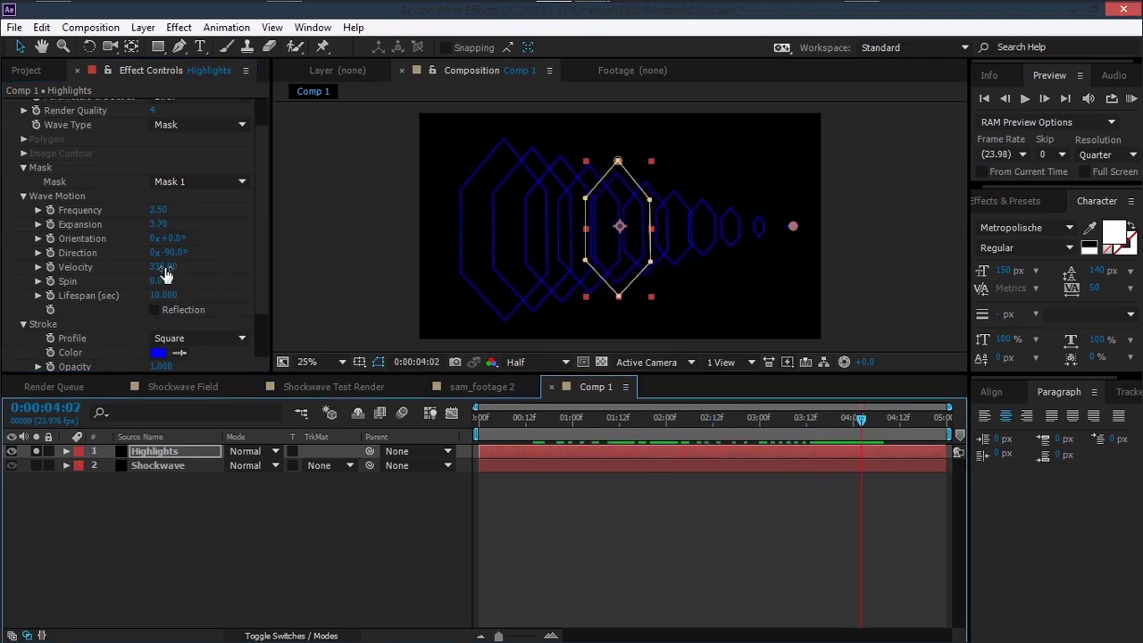
drag(164, 266, 401, 277)
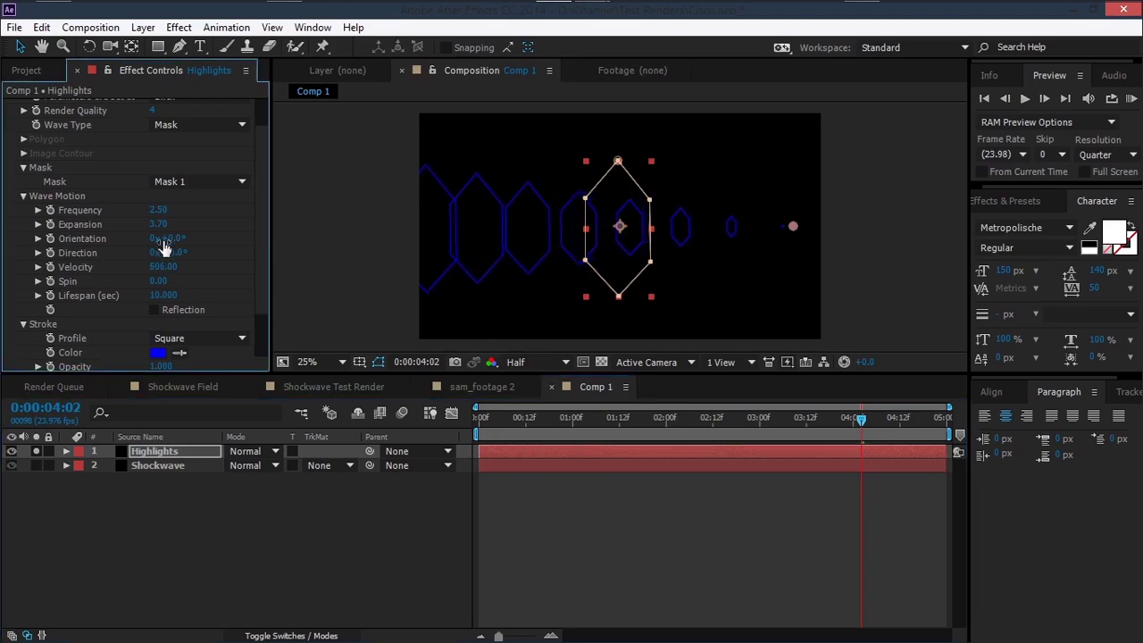
drag(166, 209, 179, 211)
Step: Change the Radio Waves stroke color to a brighter azure blue, about 0060FF
scroll(194, 303, up, 1)
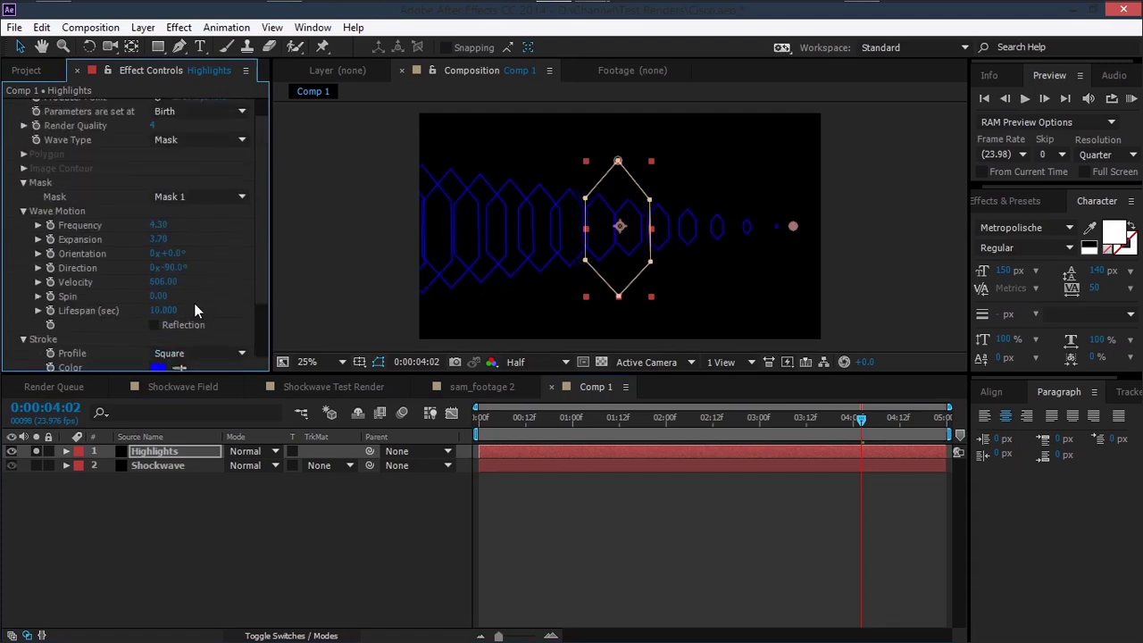
scroll(193, 310, down, 5)
click(157, 292)
drag(259, 459, 268, 480)
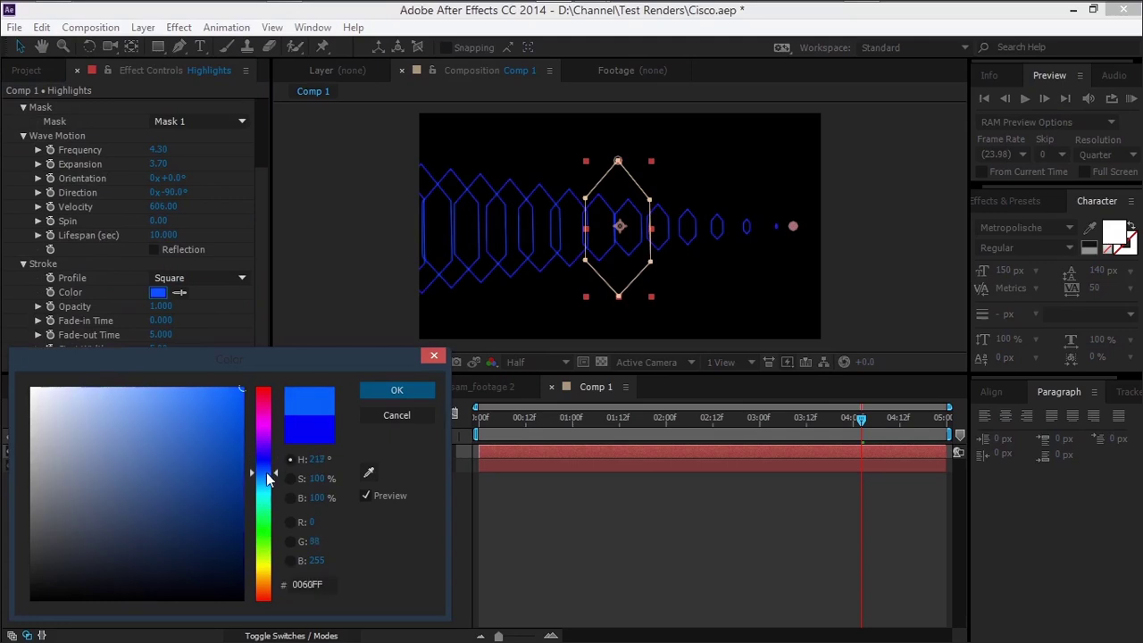
click(383, 390)
Step: Set the wave lifespan to 2.700 seconds and the stroke fade-out time to 0, and scrub to 0:00:03:18 to check the waves
mouse_move(860, 419)
mouse_down()
mouse_move(766, 423)
mouse_move(812, 421)
mouse_up()
drag(169, 235, 116, 253)
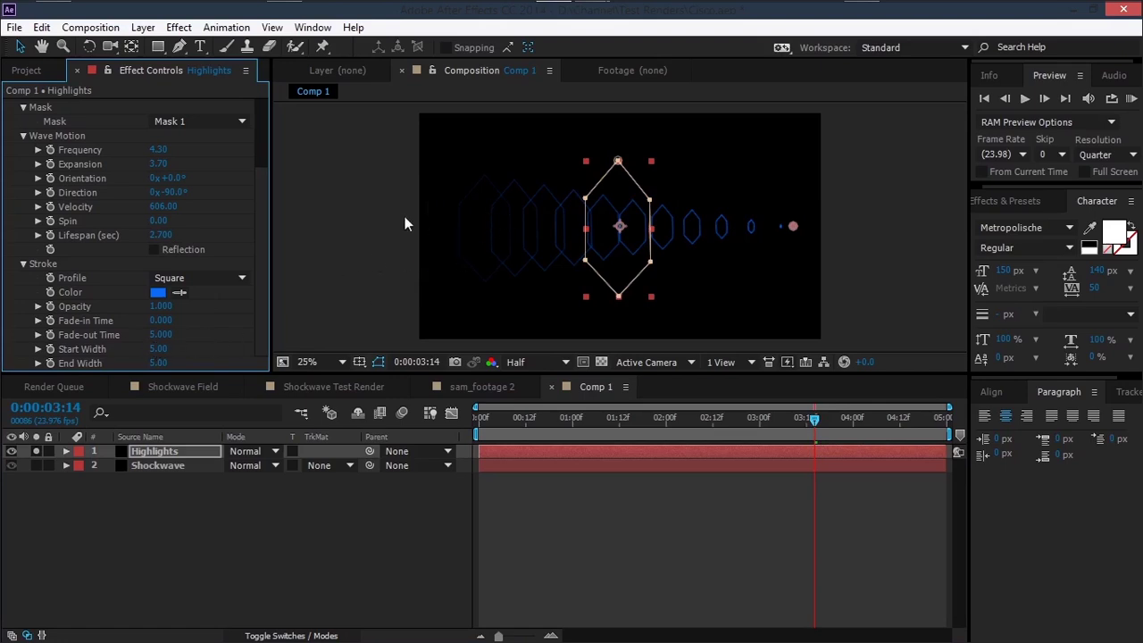
drag(141, 337, 101, 335)
drag(647, 434, 832, 438)
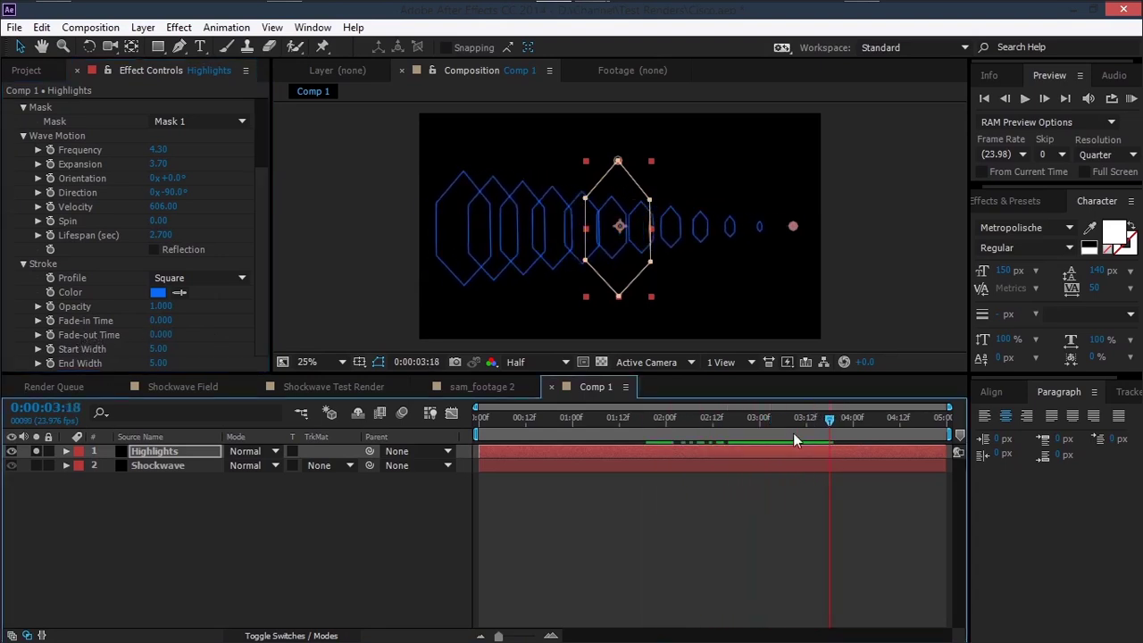
Step: Set the Radio Waves lifespan to 2.400 seconds, with a stroke start width of 1 and an end width of 10
drag(161, 235, 161, 235)
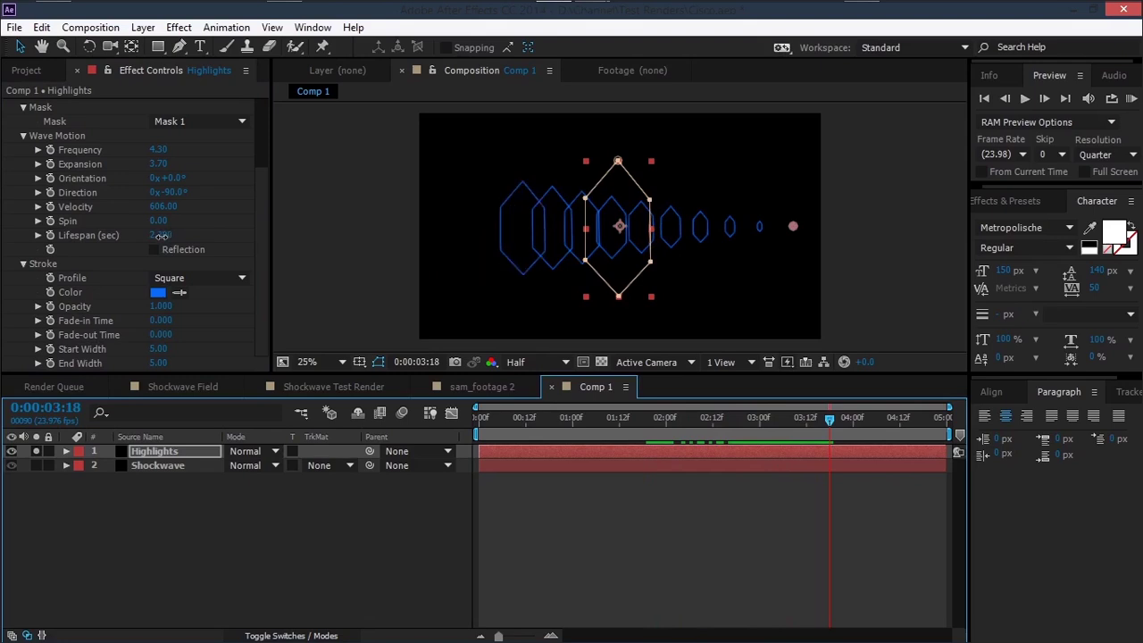
key(shift+Page_Up)
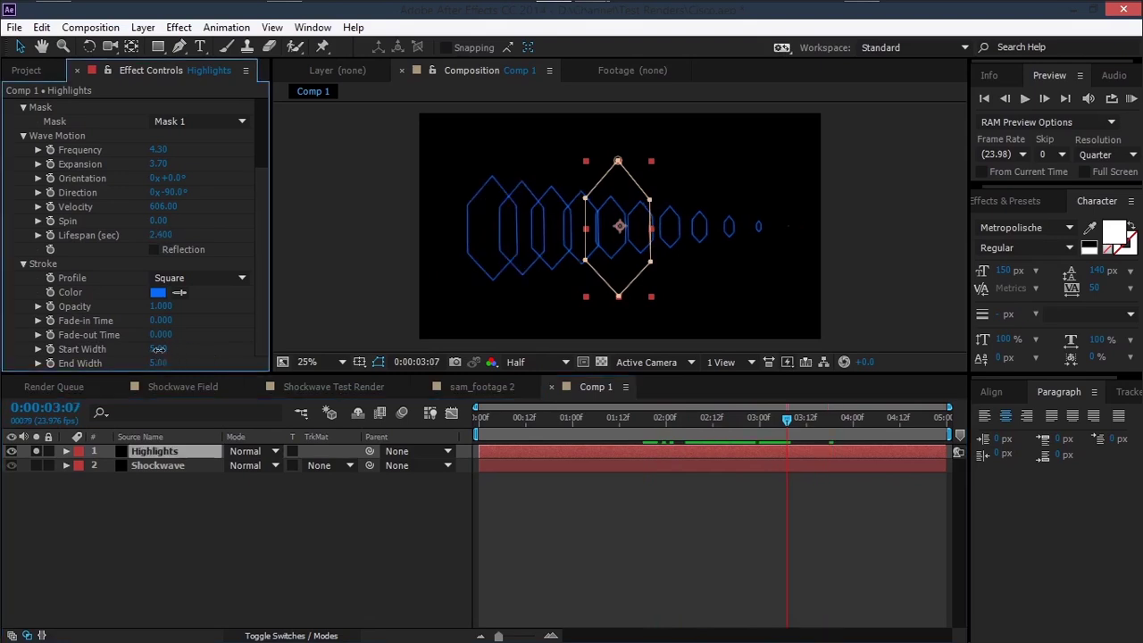
text(1)
key(Return)
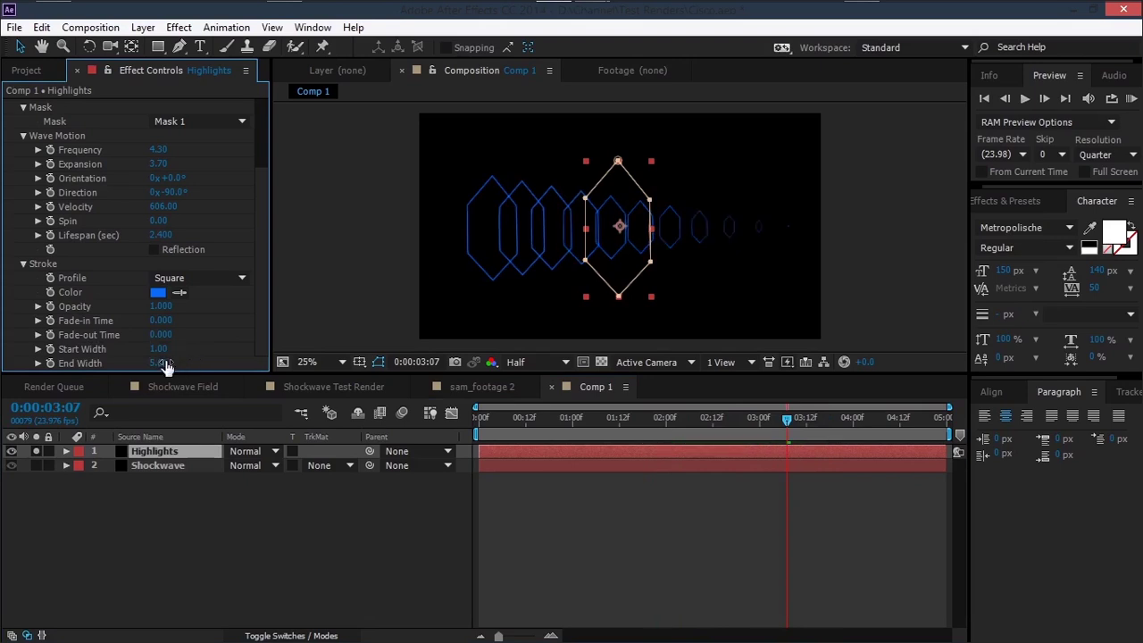
click(161, 364)
text(10)
key(Return)
click(314, 490)
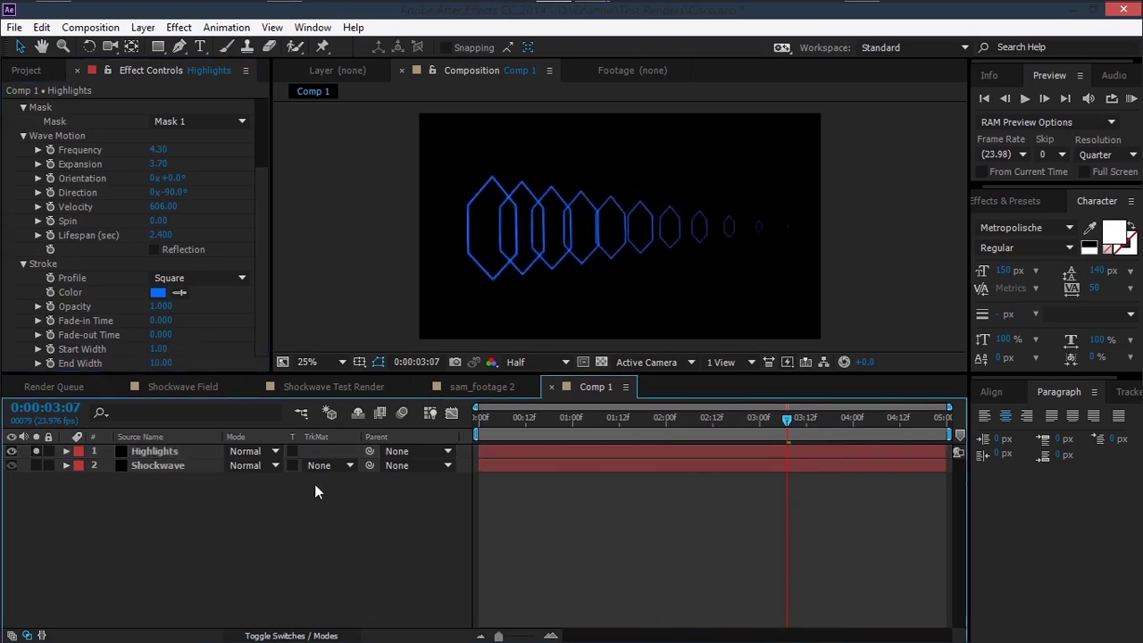
drag(651, 420, 702, 420)
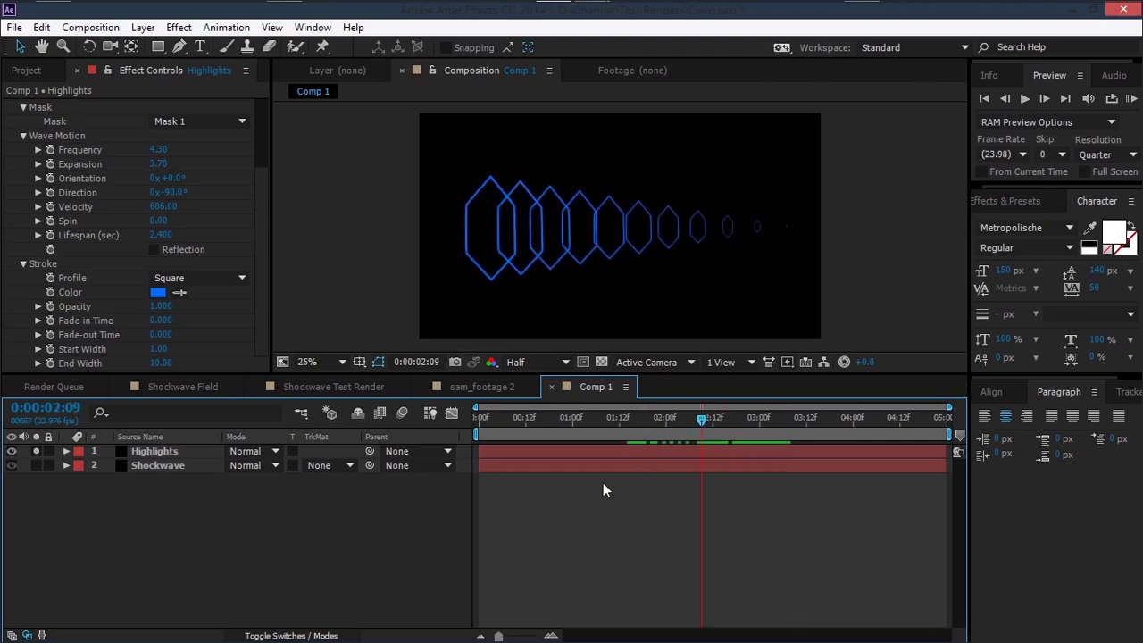
Step: Duplicate the Shockwave layer, place the copy above Highlights, and turn off the Highlights solo
click(157, 466)
key(ctrl+d)
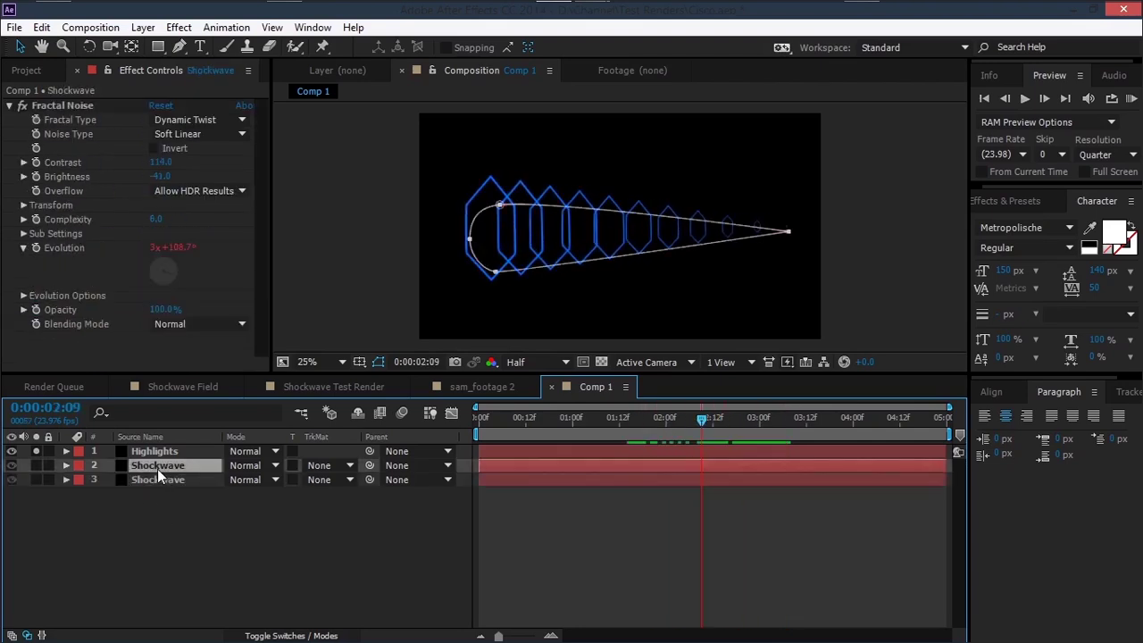
drag(157, 467, 167, 449)
click(37, 466)
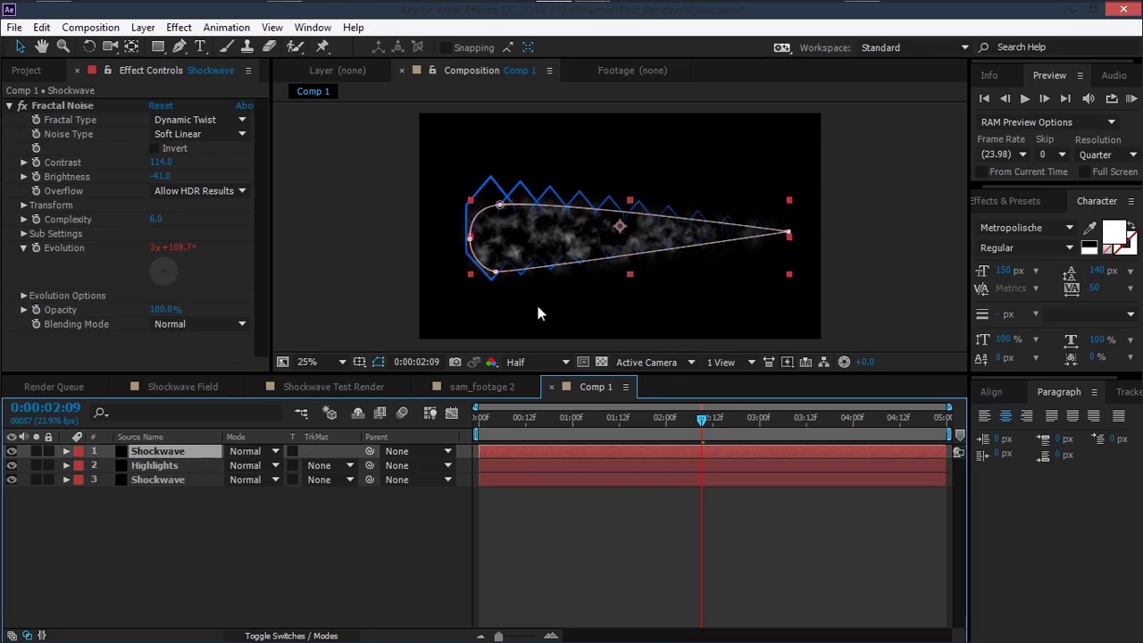
Step: Vertically center both Shockwave layers within the composition
click(991, 392)
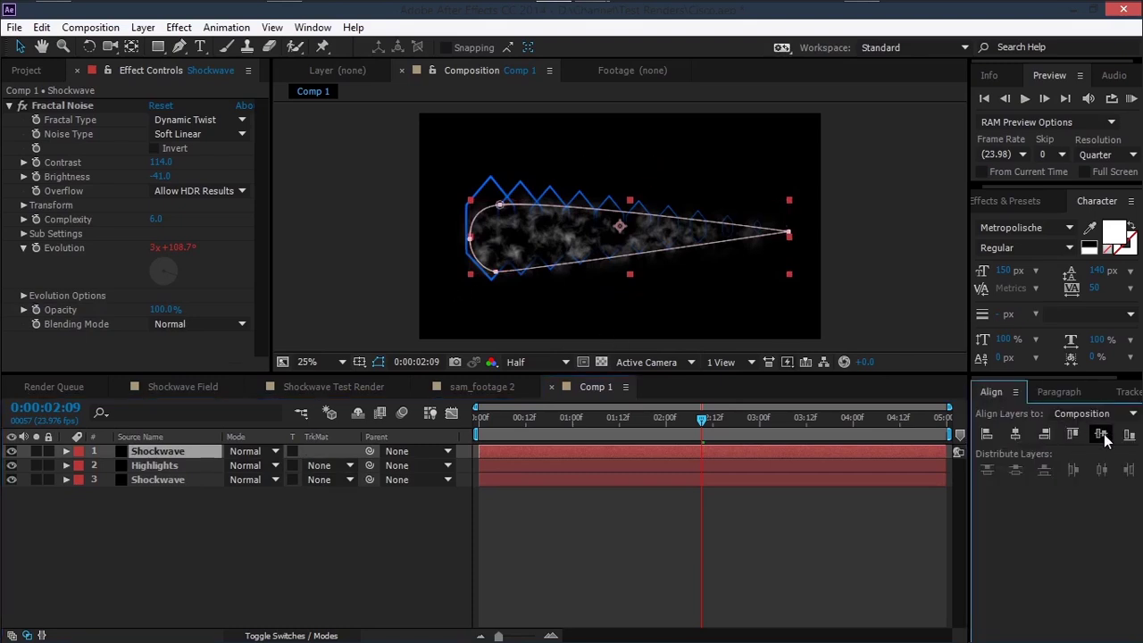
click(1102, 435)
click(190, 479)
click(1103, 438)
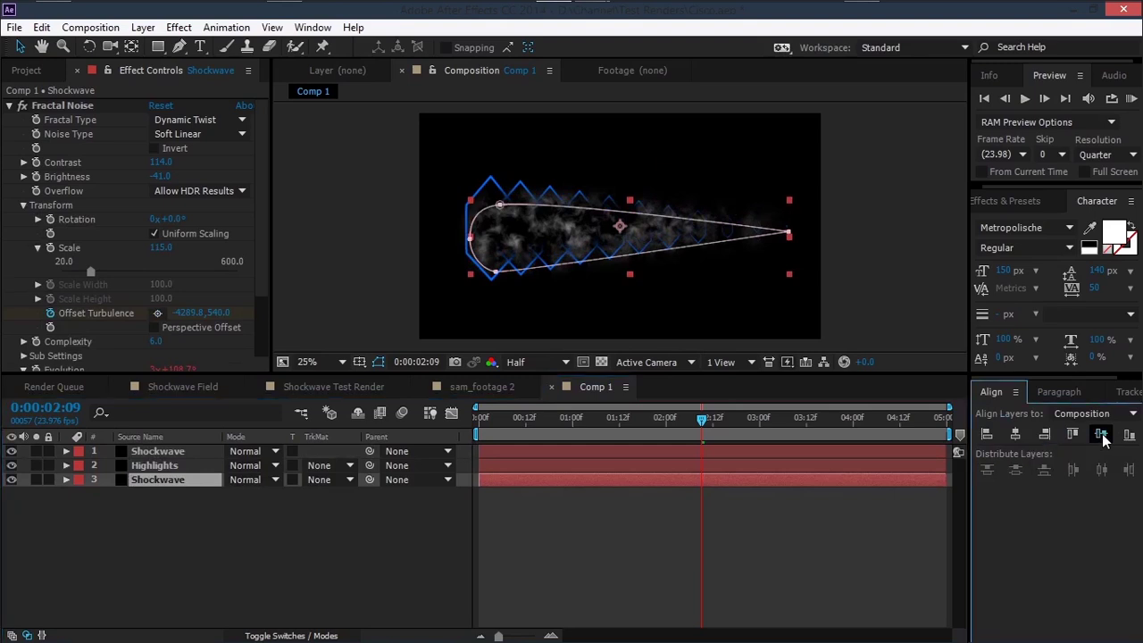
key(ctrl+Up)
key(ctrl+Up)
Step: Give Highlights an alpha track matte from the Shockwave layer above it, and scrub to 0:00:03:22 to check it
click(174, 465)
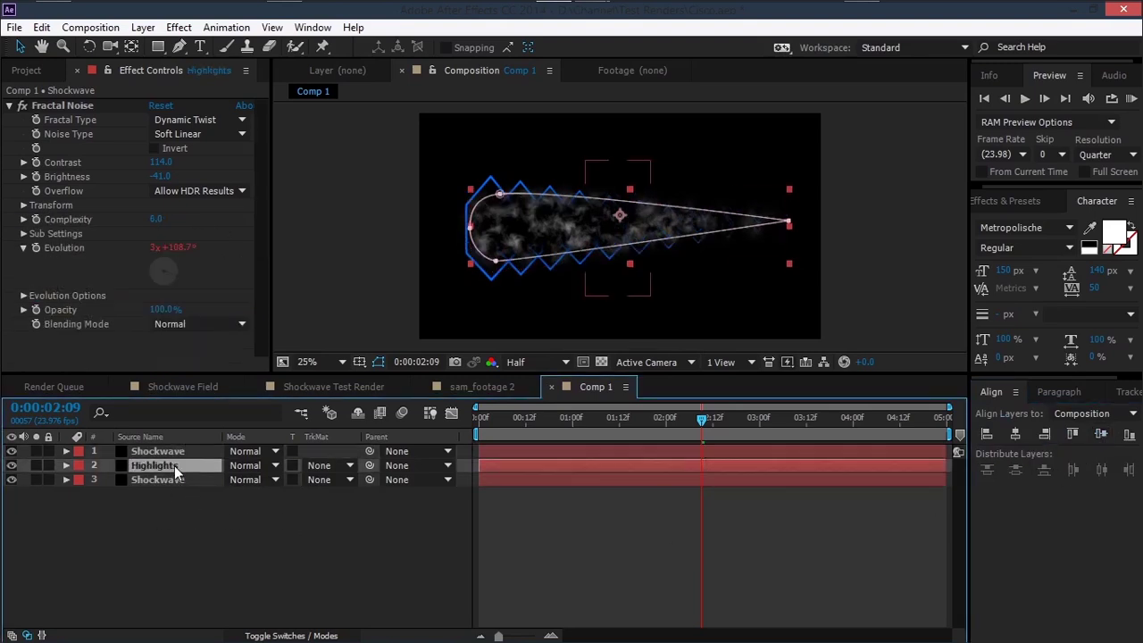
click(336, 466)
click(347, 508)
drag(568, 420, 848, 446)
Step: Time-stretch the Highlights layer by a factor of 40% and extend its out-point to the end of the composition
click(175, 466)
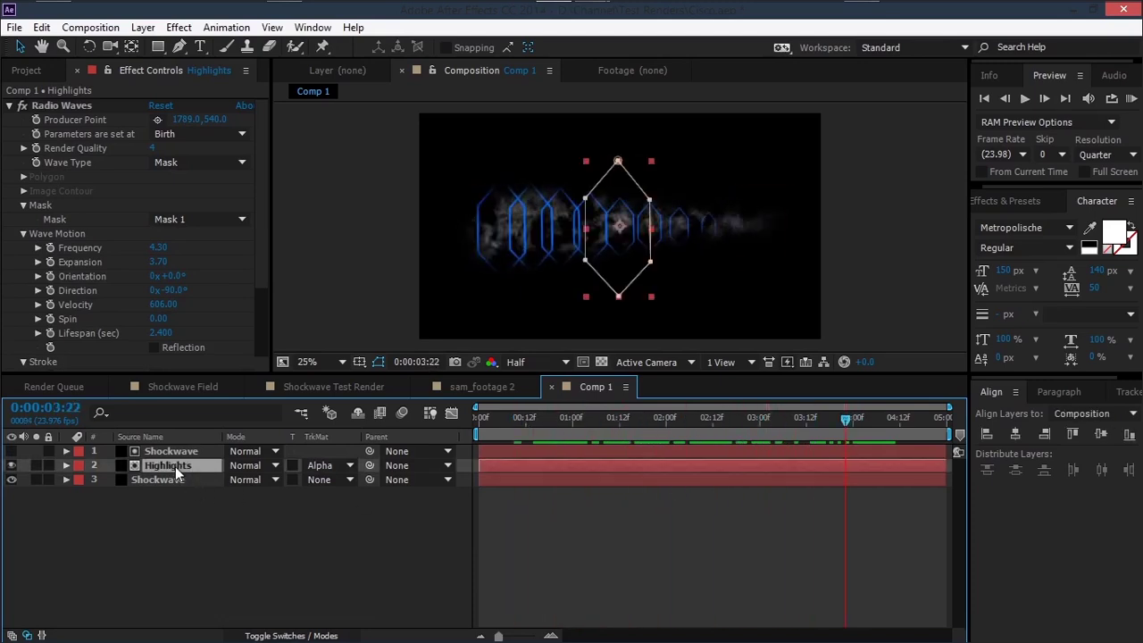
right_click(169, 466)
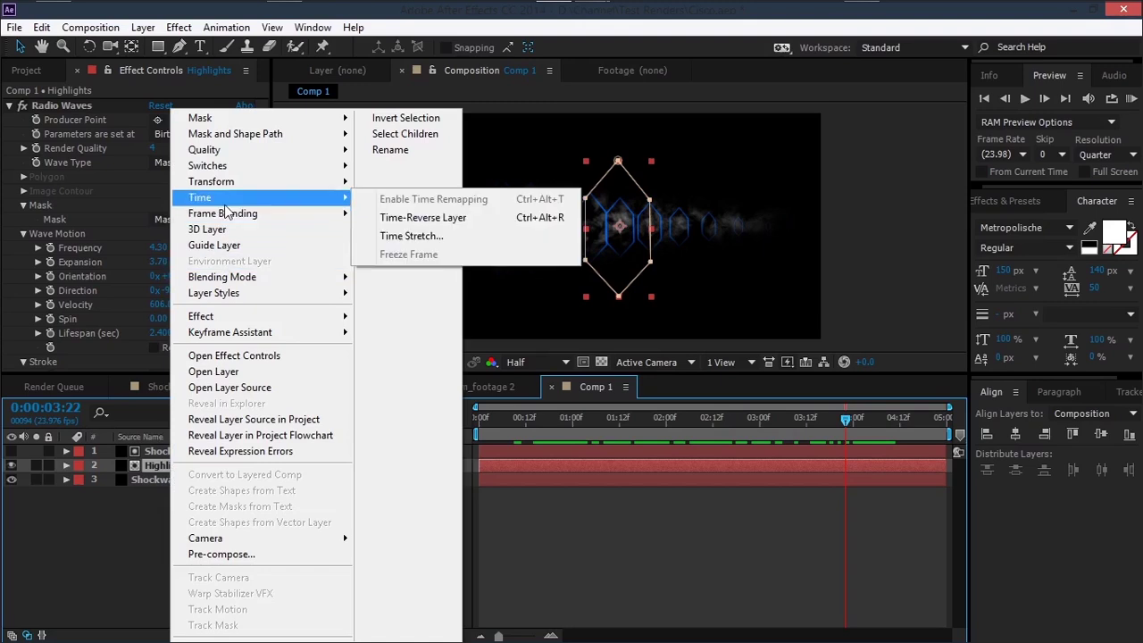
click(441, 232)
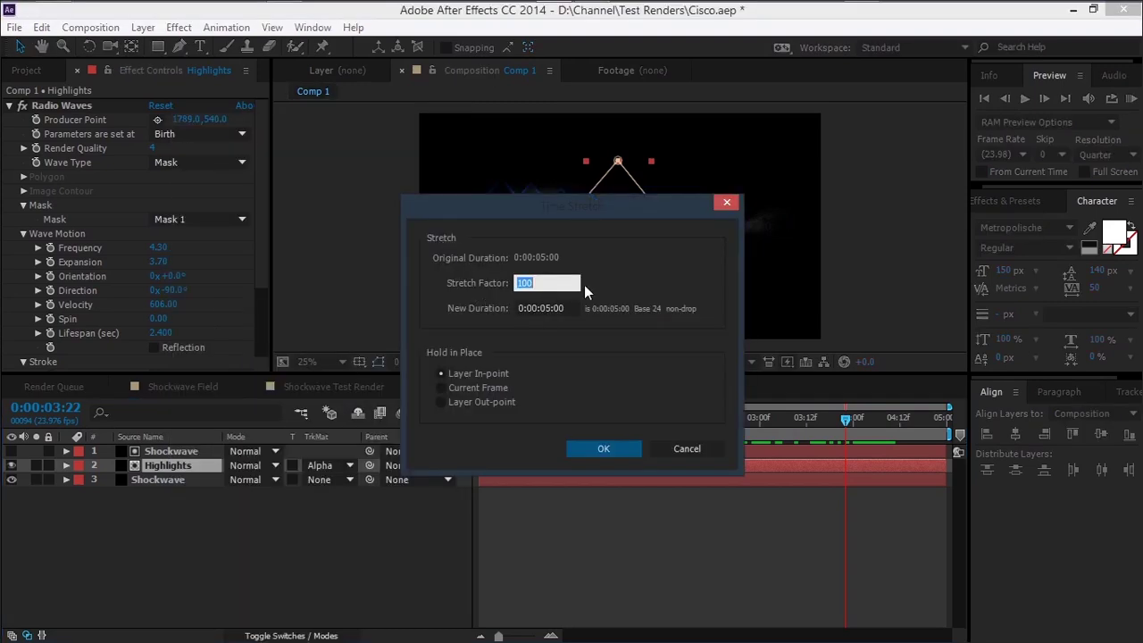
text(40)
click(604, 448)
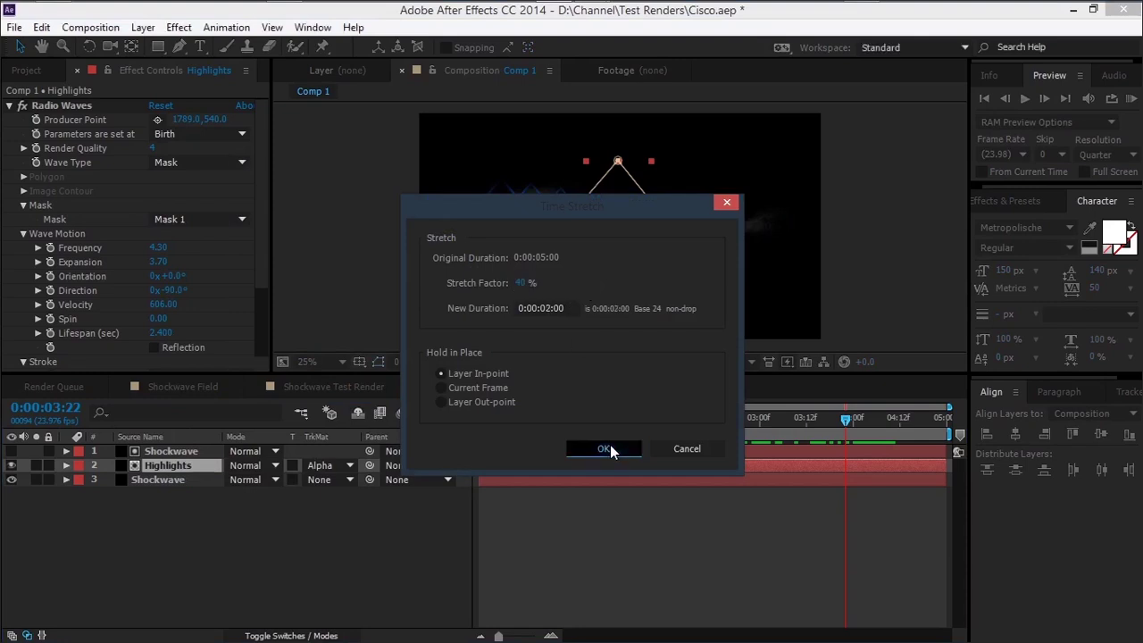
drag(665, 466, 940, 479)
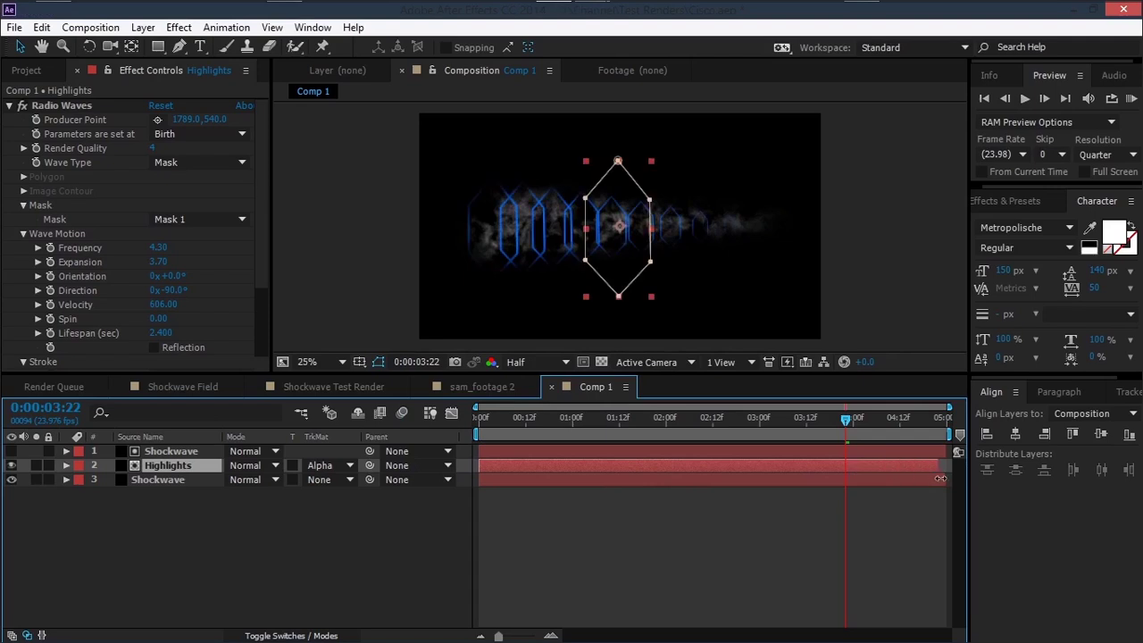
click(322, 516)
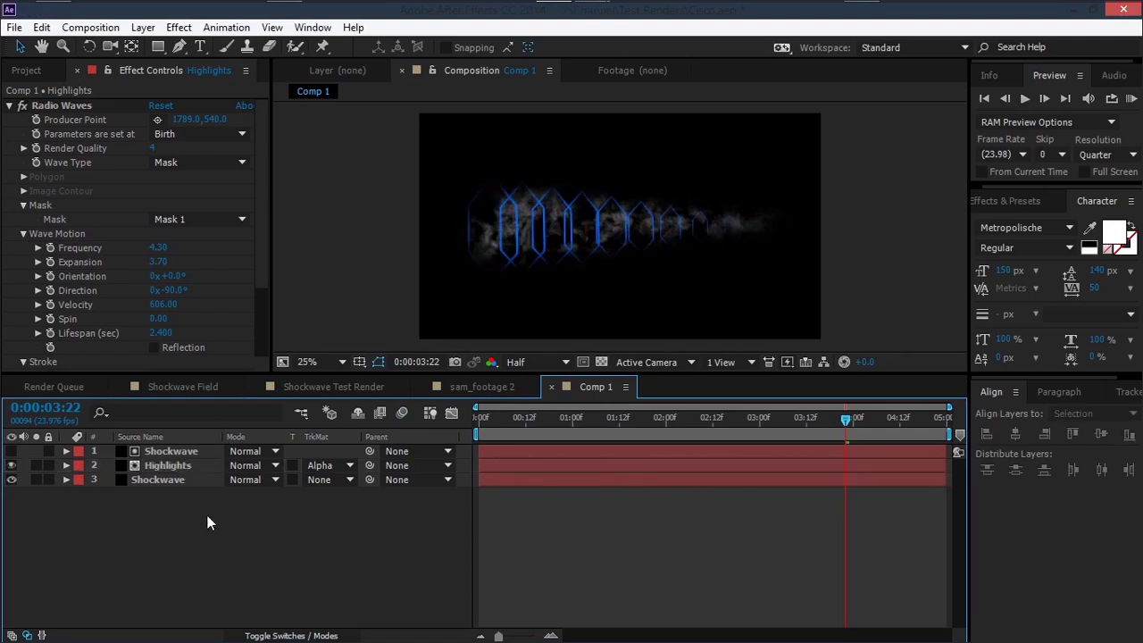
Step: Duplicate the Highlights layer, put the copy on top of the layer stack, and solo it
click(168, 470)
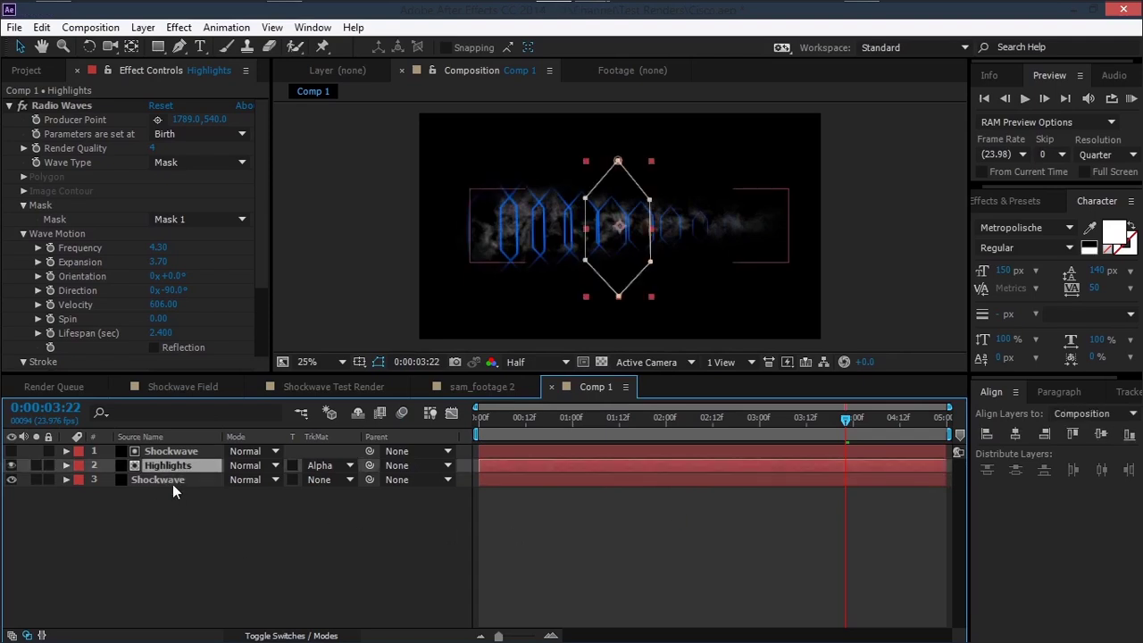
key(ctrl+d)
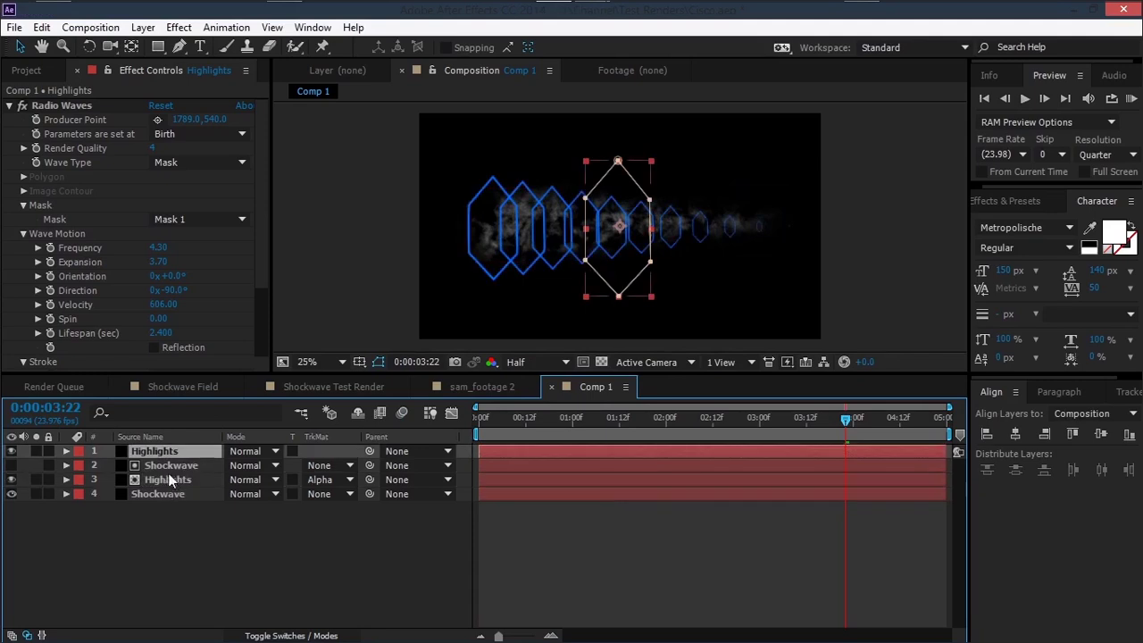
click(37, 451)
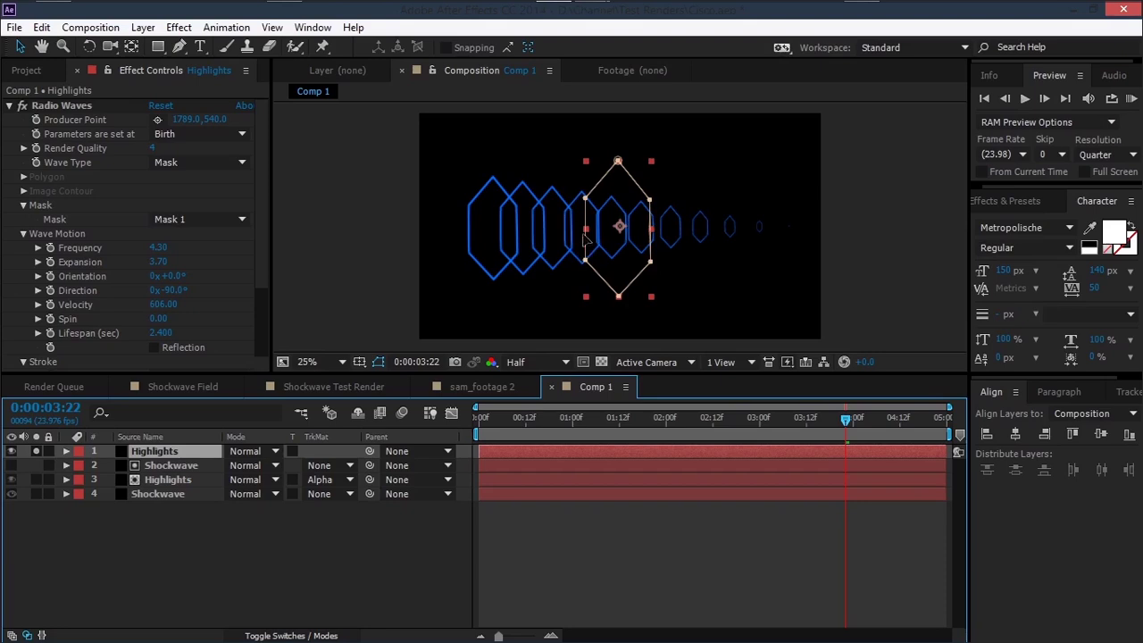
Step: Reshape the top Highlights layer's hexagonal mask into a thin, right-pointing bracket, and scrub to 0:00:01:17 to check the waves
drag(587, 200, 651, 206)
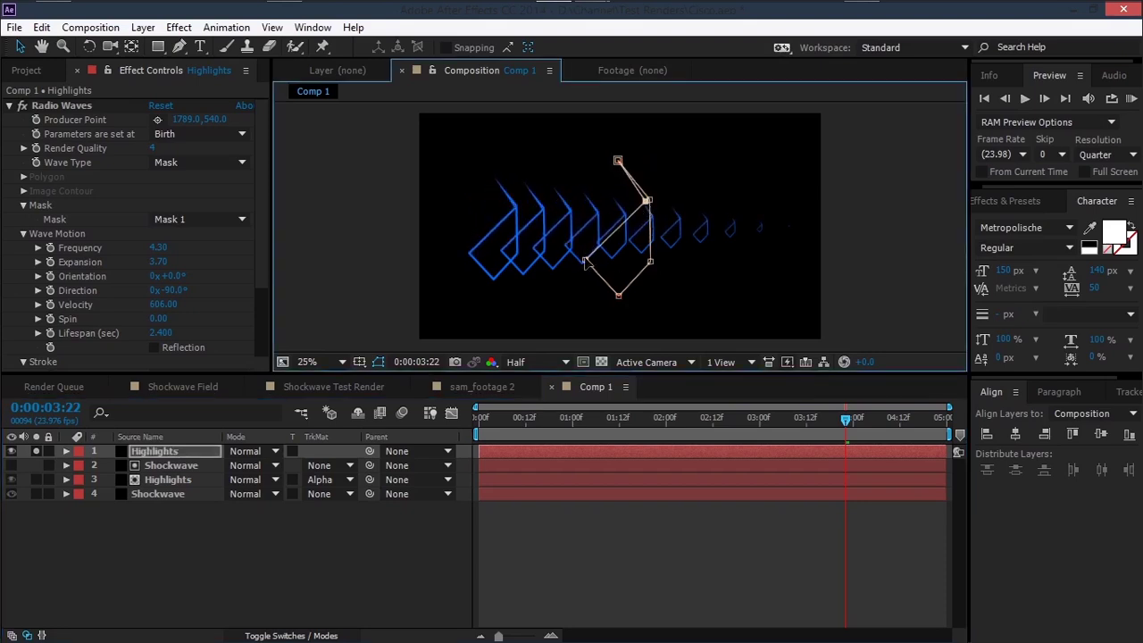
drag(585, 260, 648, 264)
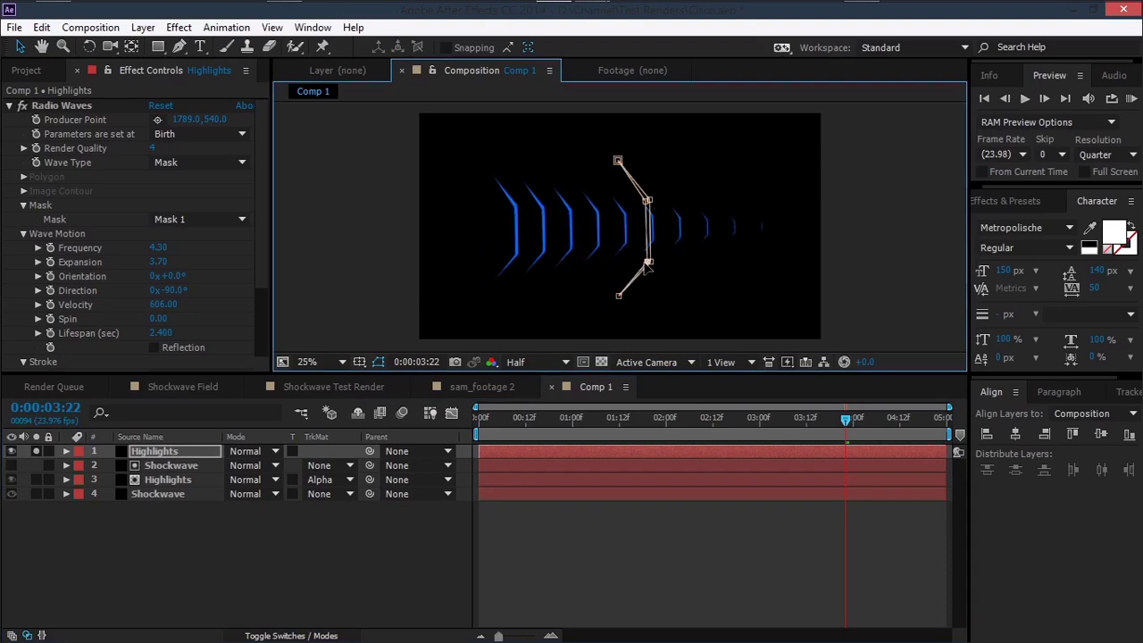
drag(618, 299, 598, 290)
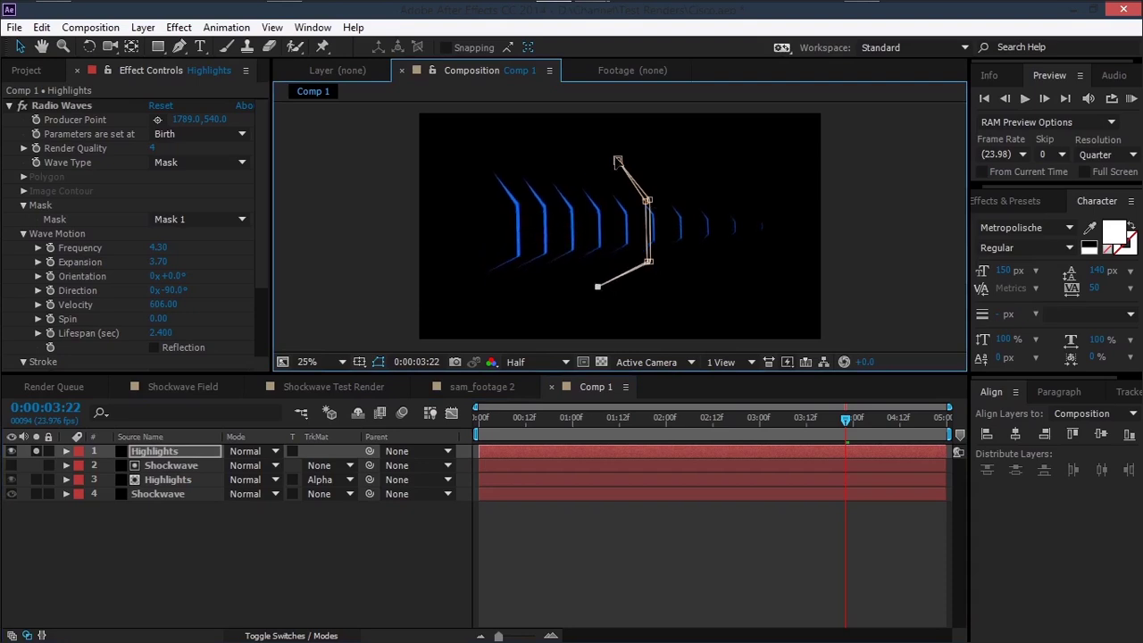
drag(618, 162, 604, 176)
click(332, 280)
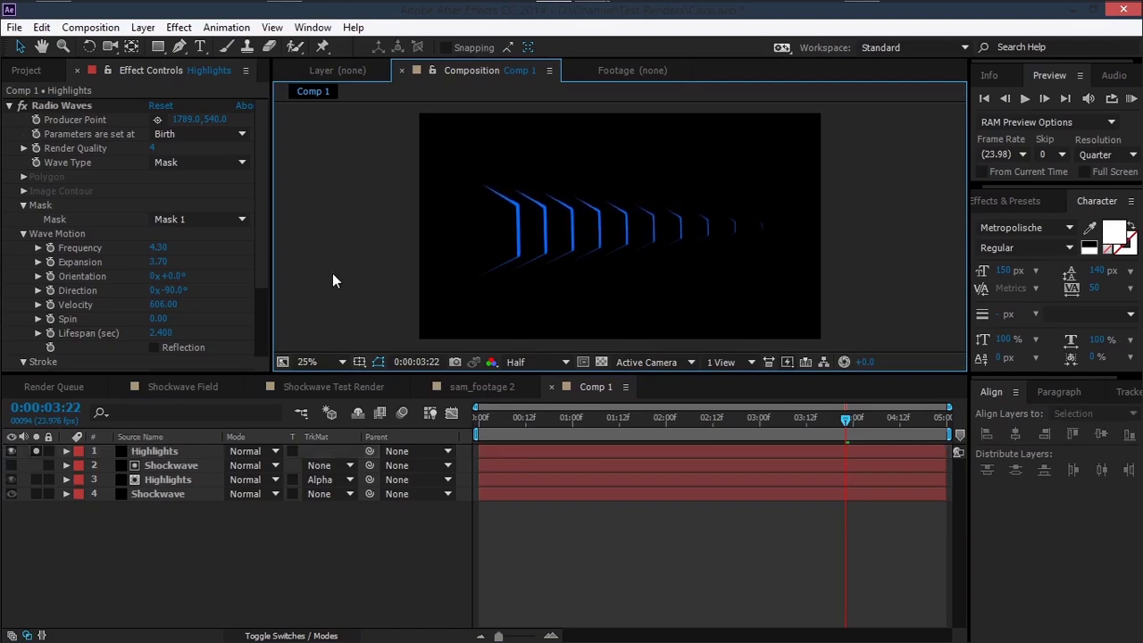
drag(604, 417, 637, 413)
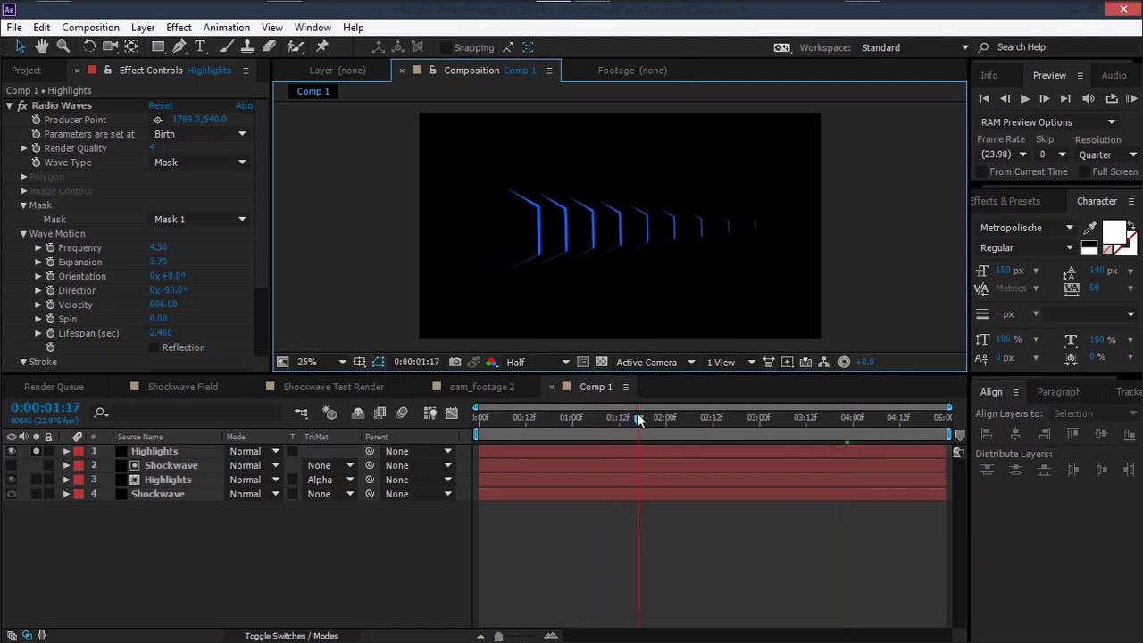
Step: Set the top Highlights layer's Radio Waves frequency to 3.10 and expansion to 3.30
click(185, 454)
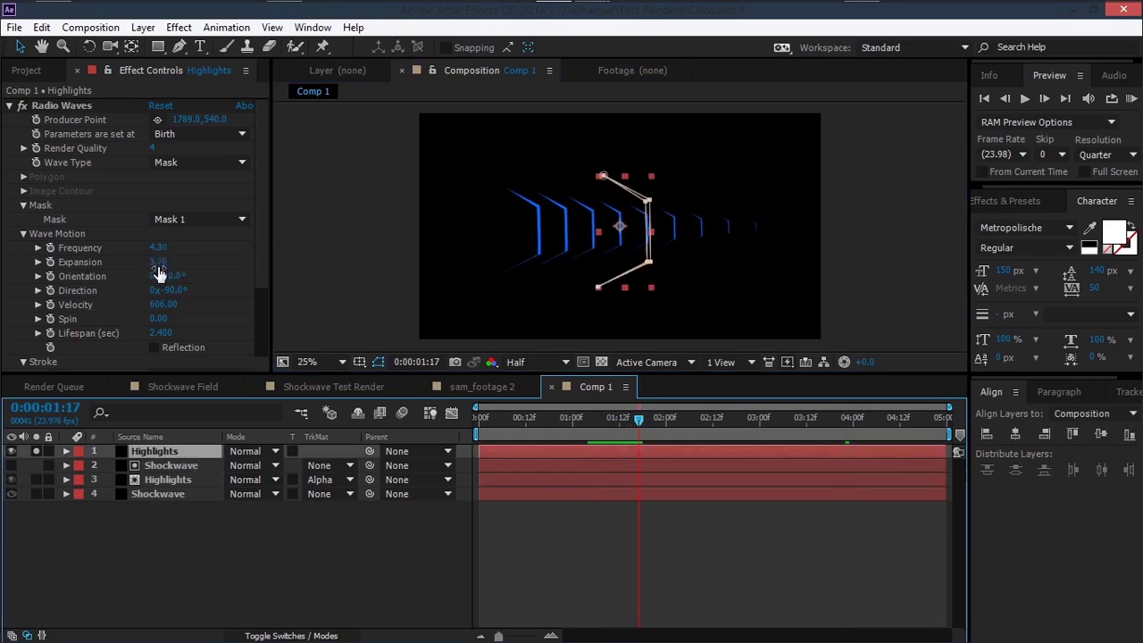
mouse_move(159, 261)
mouse_down()
mouse_move(157, 249)
mouse_move(158, 263)
mouse_up()
scroll(159, 273, down, 5)
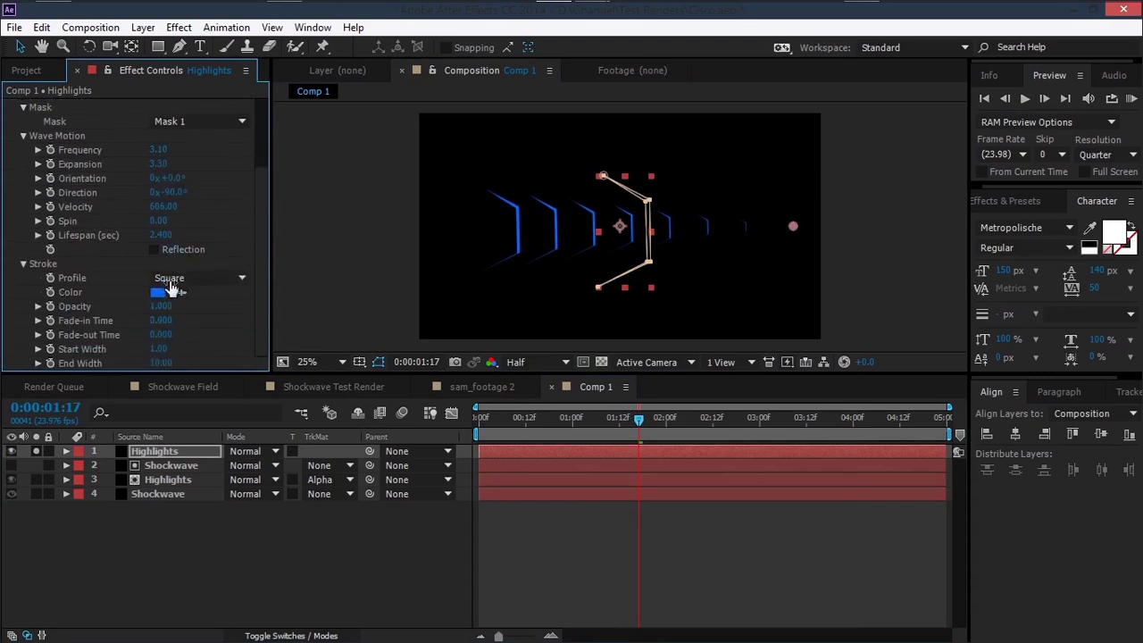
Step: Change the top Highlights layer's stroke color to a lighter blue, 529BFF, and turn off its solo
click(157, 292)
mouse_move(190, 363)
mouse_down()
mouse_move(174, 340)
mouse_move(179, 353)
mouse_up()
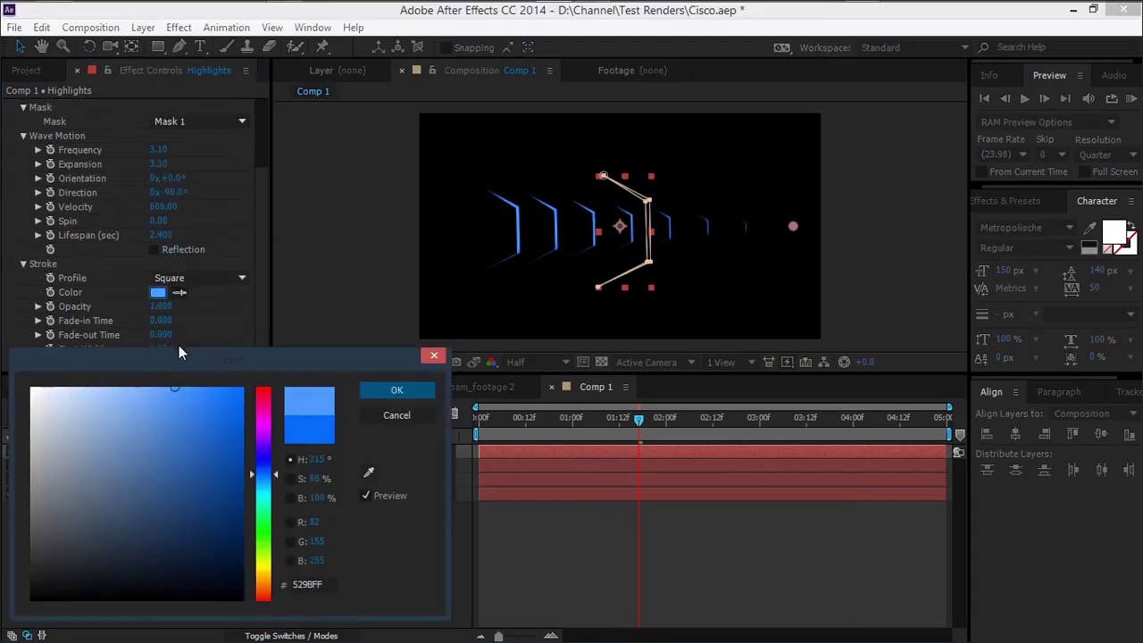
click(400, 390)
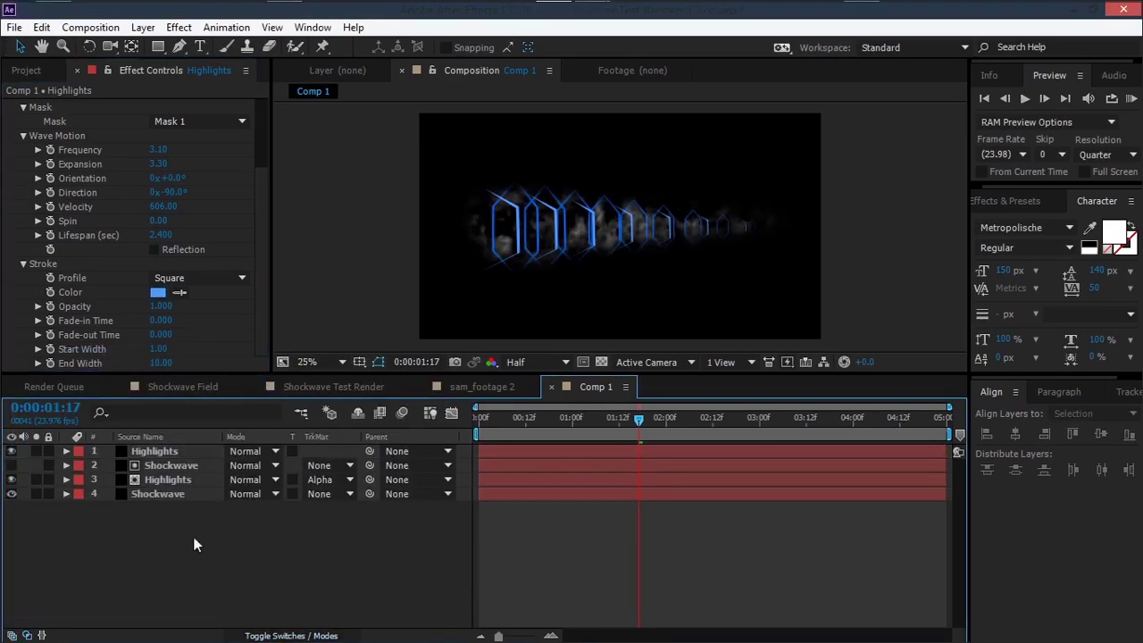
Step: Set the top Highlights layer's blending mode to Screen and scrub to 0:00:02:13 to check the overlap
click(252, 451)
click(299, 308)
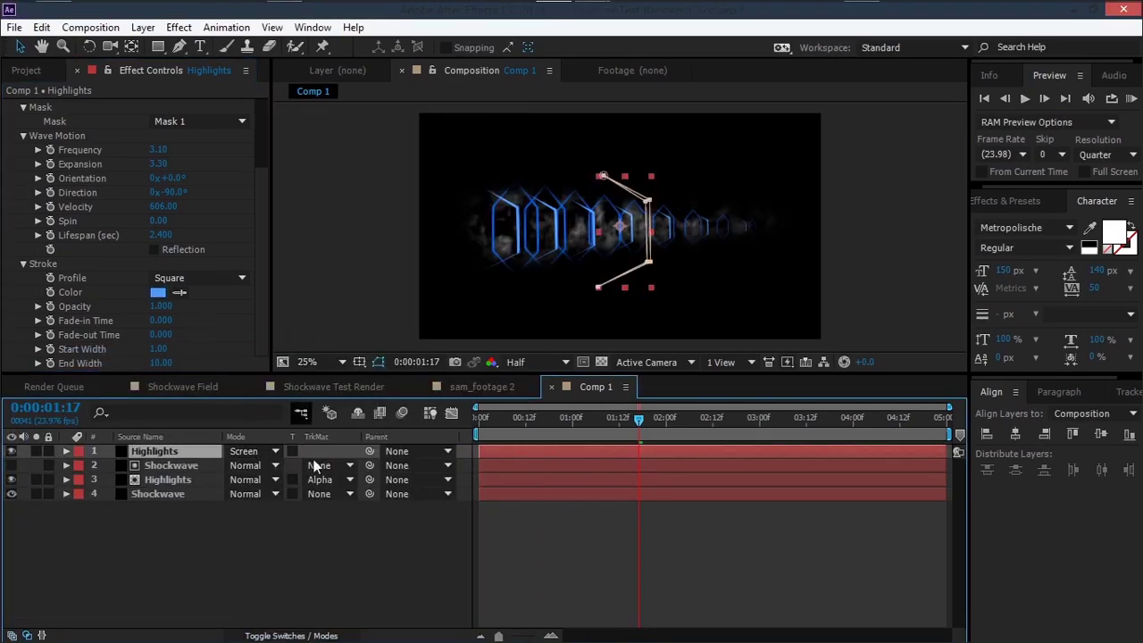
click(309, 566)
drag(585, 420, 716, 432)
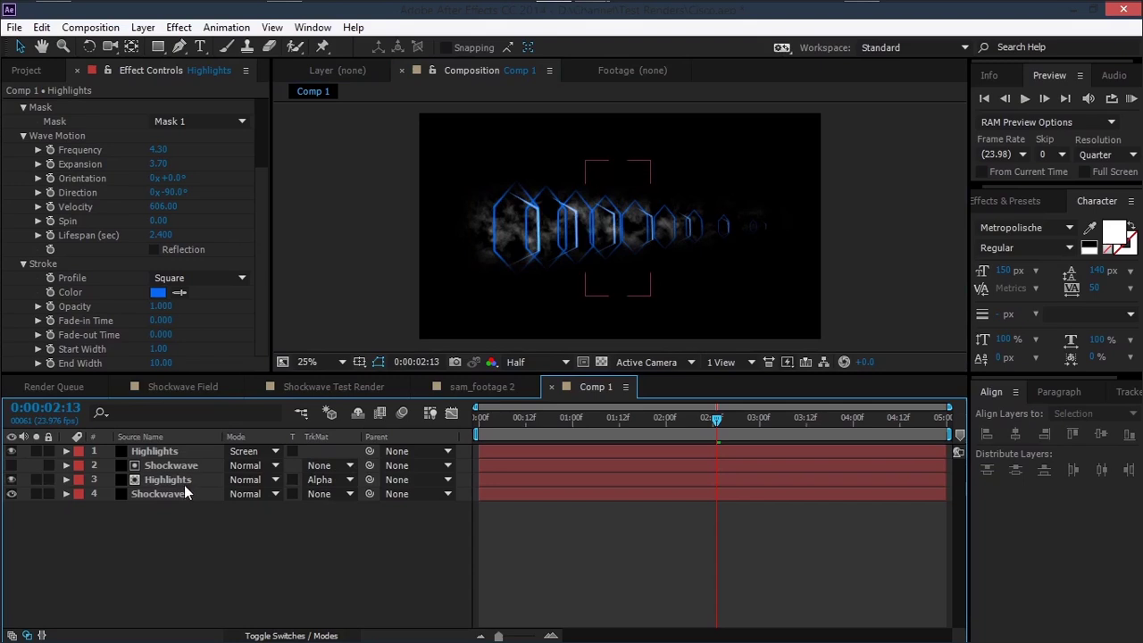
Step: Change the stroke color of the alpha-matted Highlights layer to white, FFFFFF
click(184, 482)
click(157, 292)
click(32, 389)
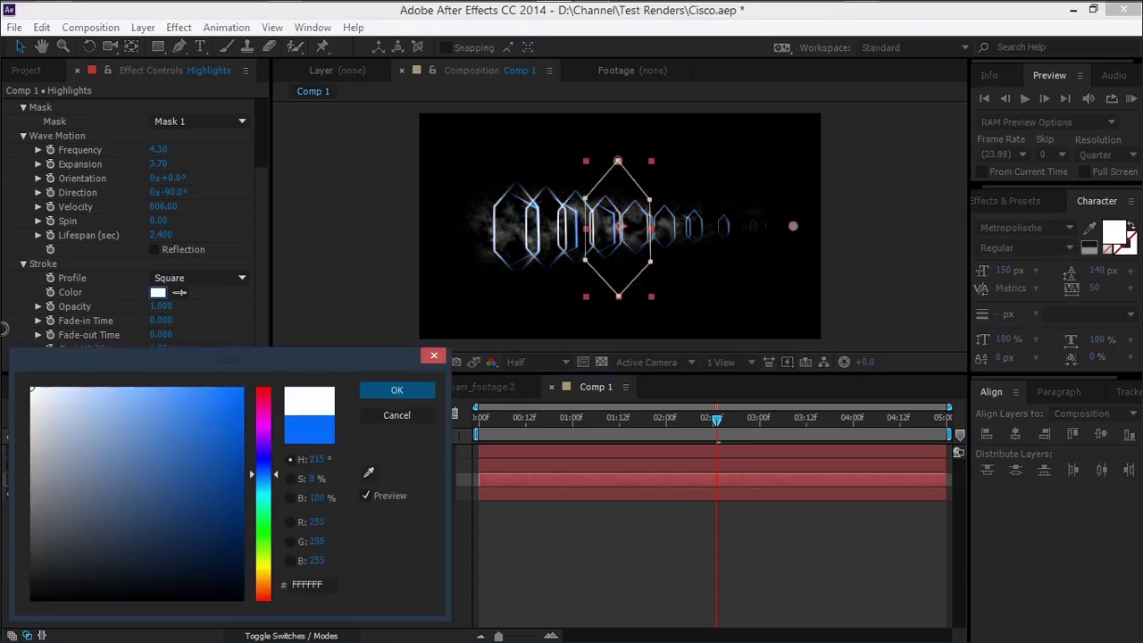
click(371, 390)
Step: Change the Radio Waves stroke color of the top Highlights layer to white, FFFFFF
click(171, 465)
click(168, 453)
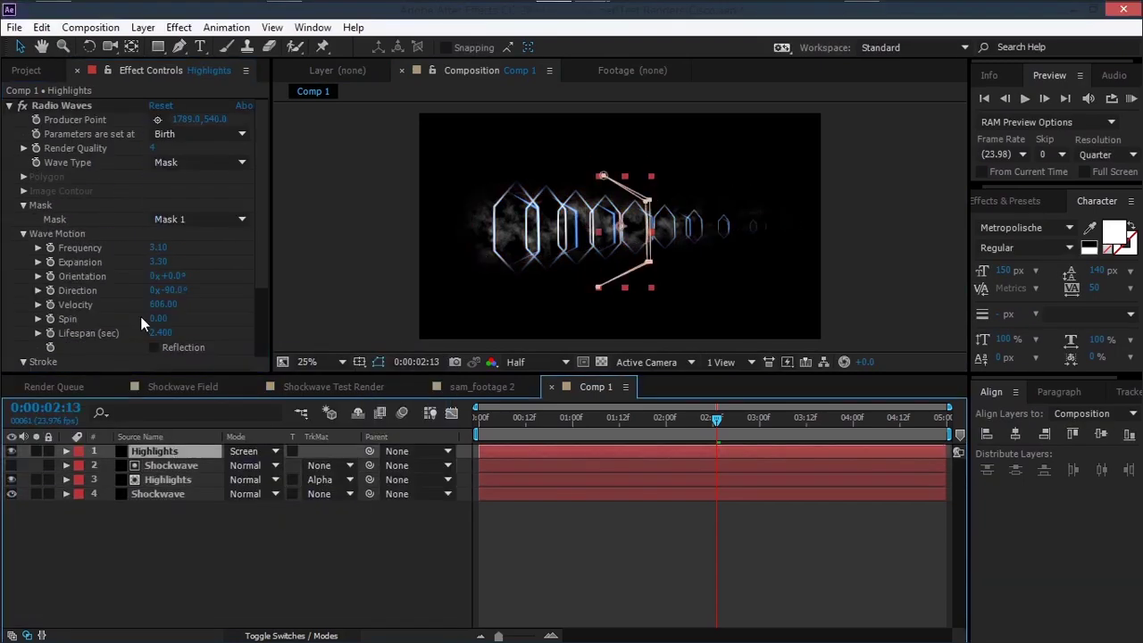
scroll(140, 316, down, 5)
click(158, 292)
click(111, 388)
click(33, 389)
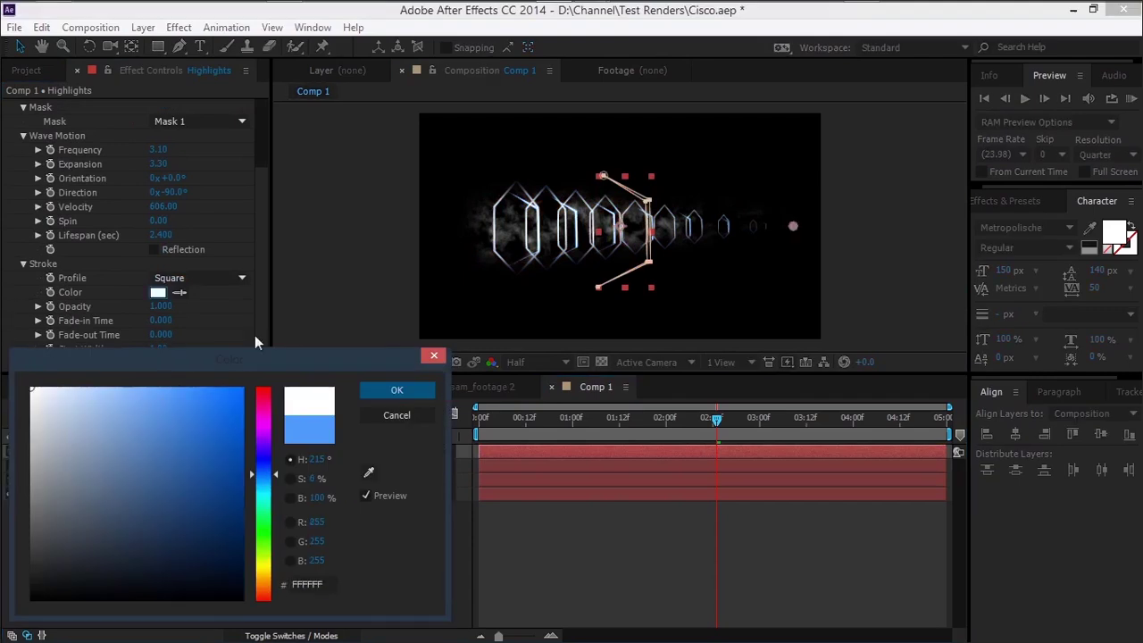
click(396, 390)
Step: Rename the top Highlights layer to Sharp Highlights
scroll(383, 267, up, 2)
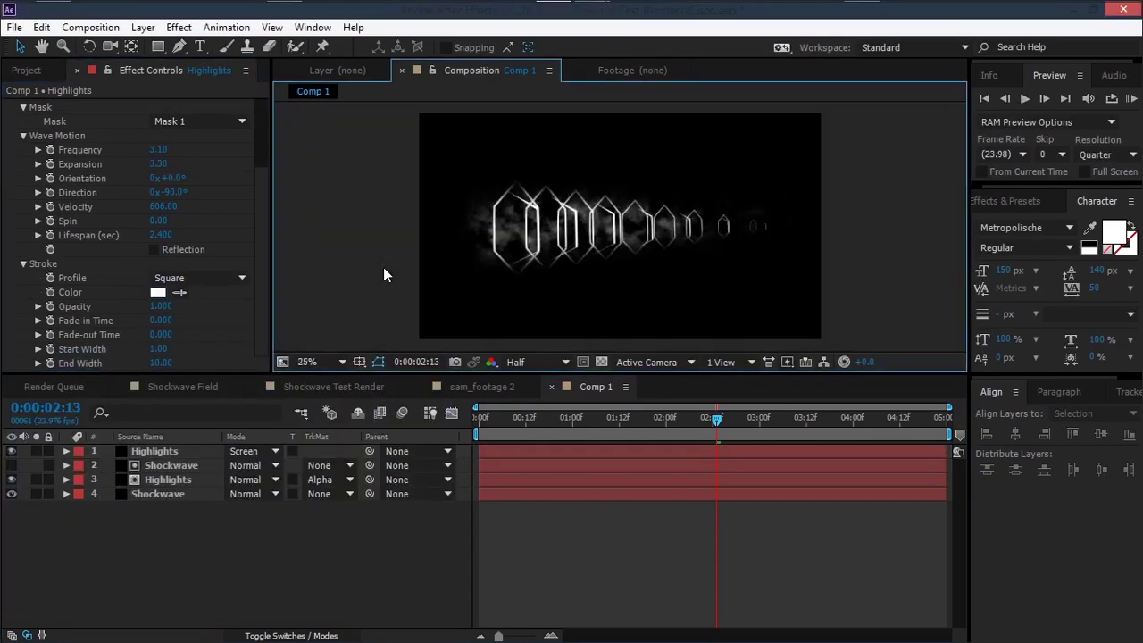
click(179, 452)
key(Return)
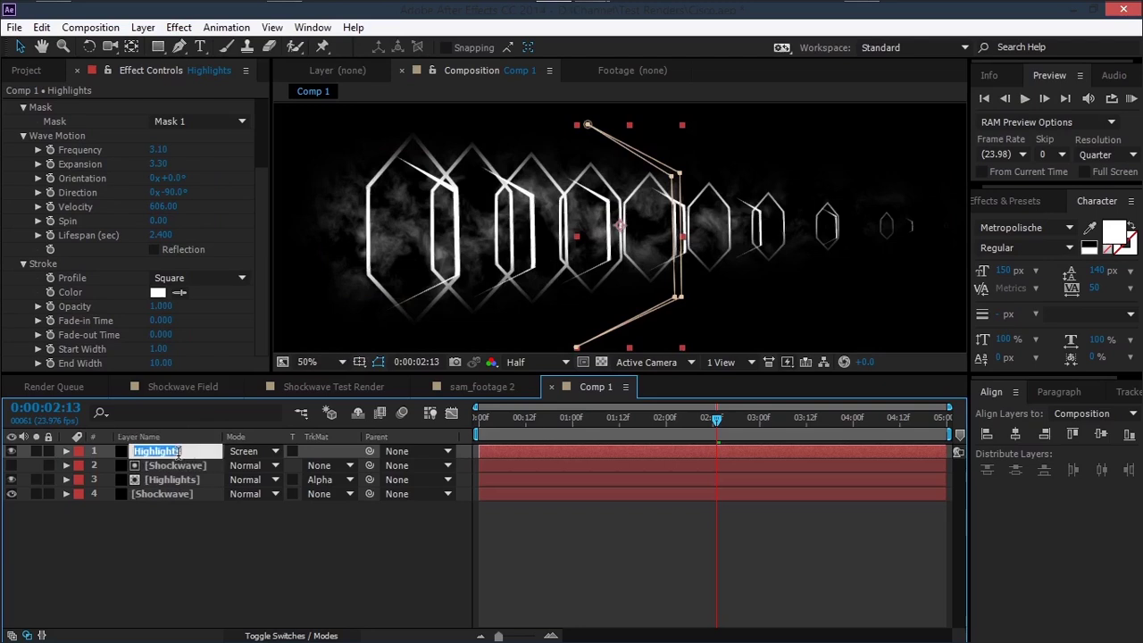
key(Home)
text(Sharp)
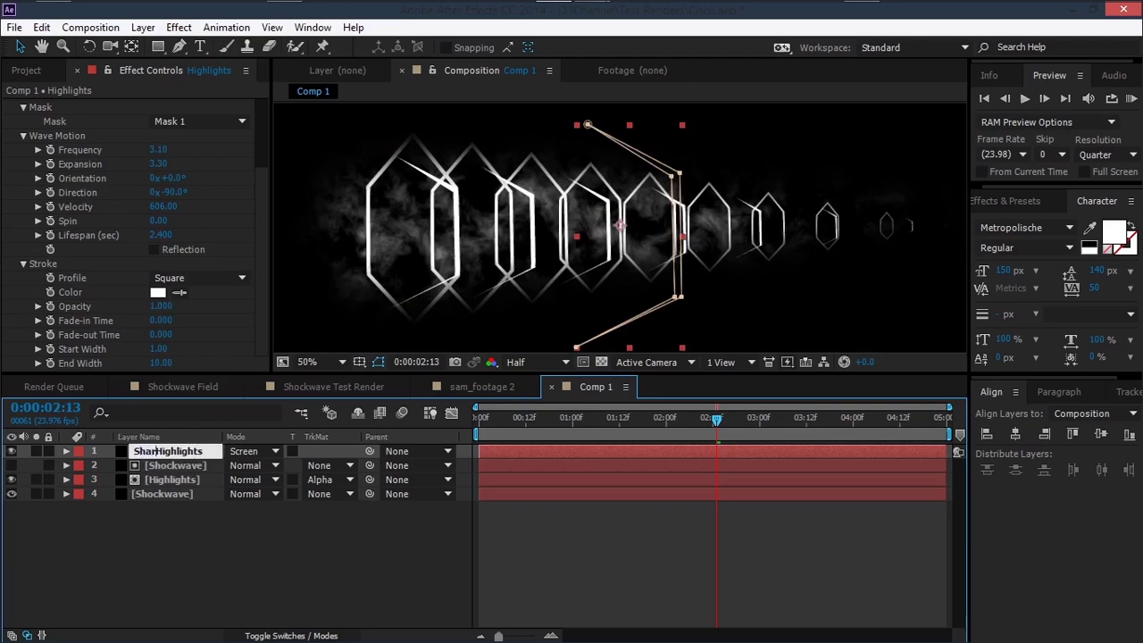
key(Return)
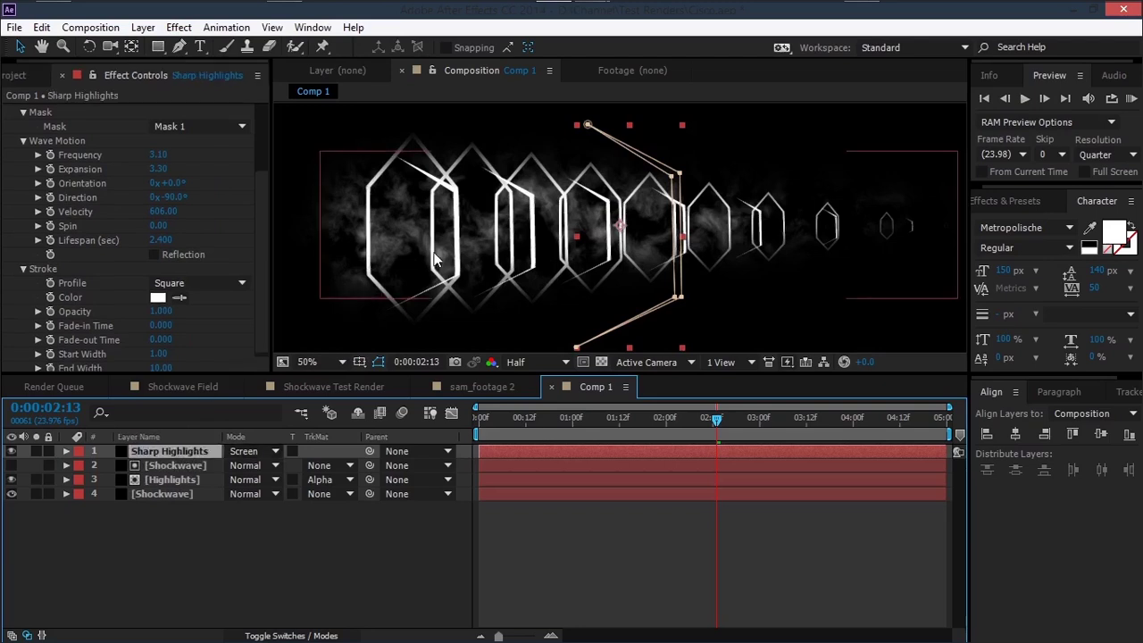
Step: Apply a Glow effect to the Sharp Highlights layer and raise its glow radius to about 37
click(178, 26)
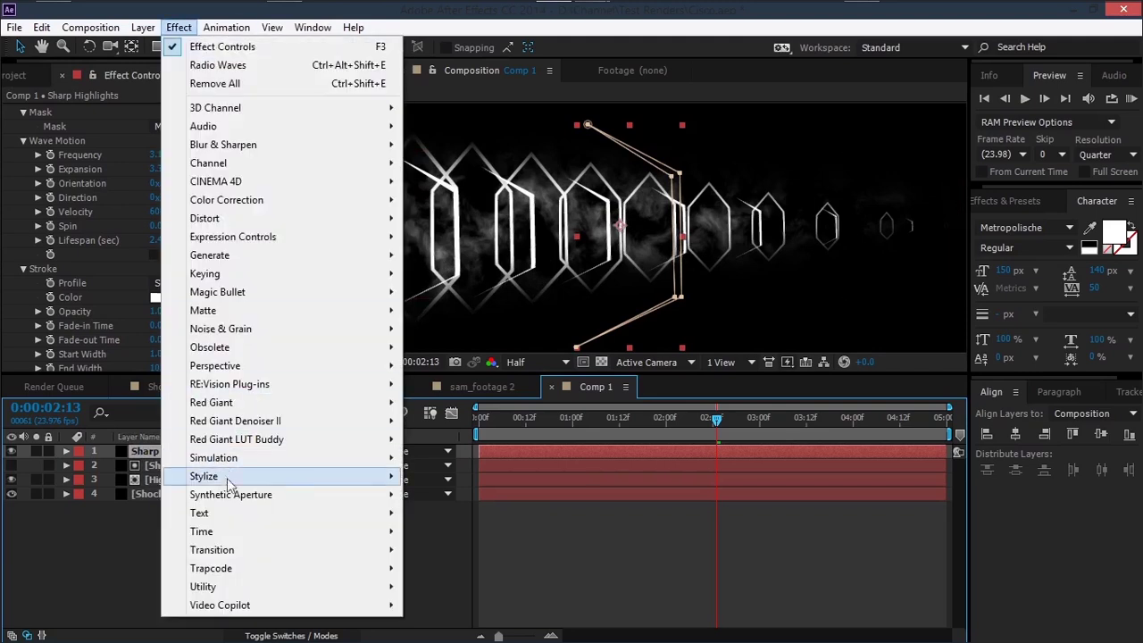
mouse_move(230, 482)
click(443, 329)
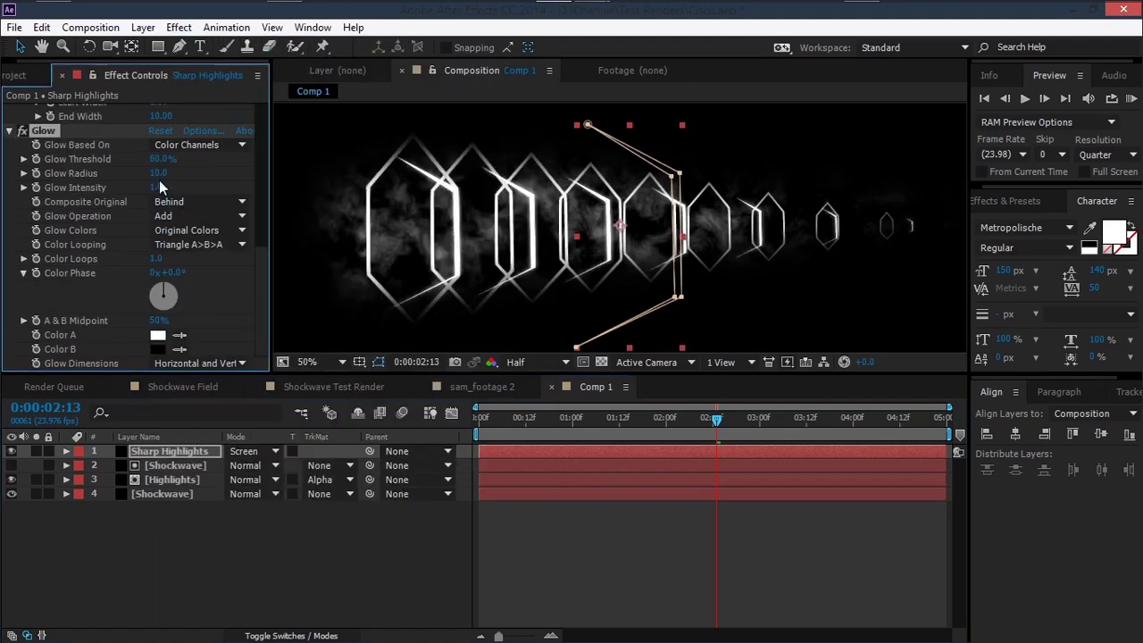
drag(159, 173, 181, 177)
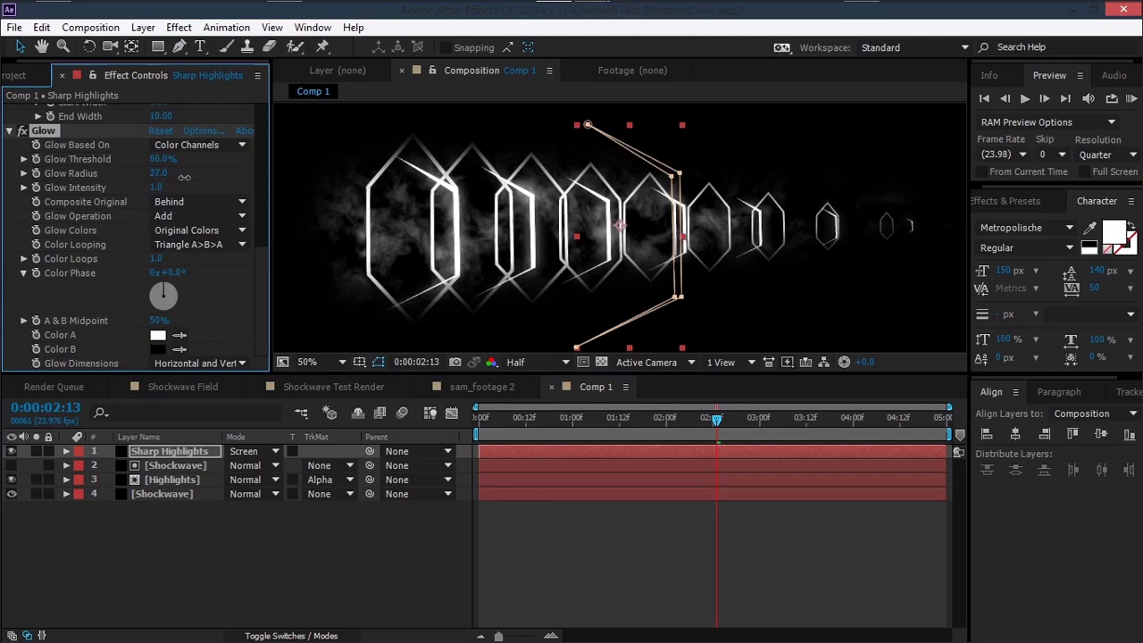
scroll(286, 212, down, 2)
Step: Set a Mask Path keyframe for Mask 1 on the bottom Shockwave layer at 0:00:00:23
click(579, 486)
click(573, 420)
mouse_move(572, 419)
mouse_down()
mouse_move(689, 425)
mouse_move(639, 416)
mouse_move(458, 424)
mouse_move(568, 417)
mouse_up()
click(174, 494)
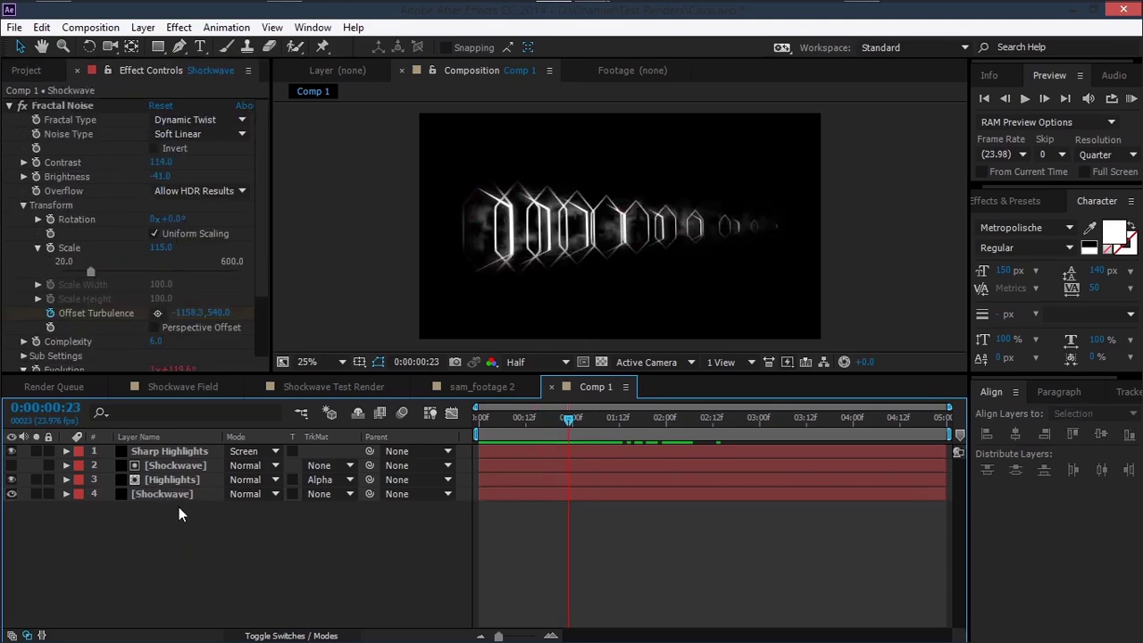
key(m)
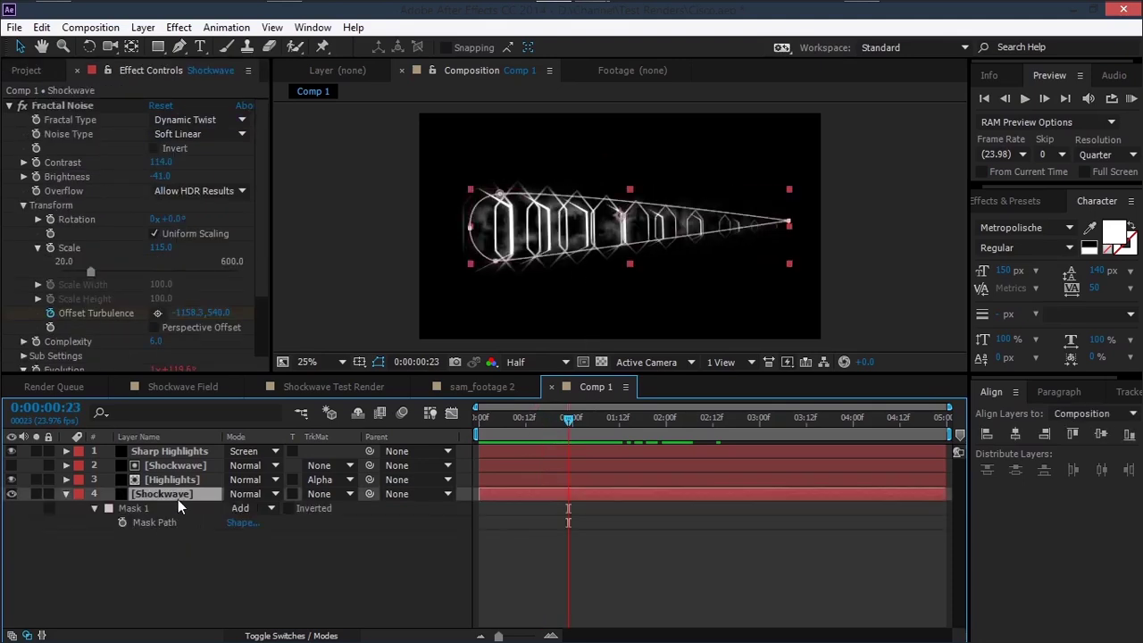
click(122, 522)
Step: At 0:00:00:01, squeeze the bottom Shockwave layer's mask into its narrow right tip, then scrub through the reveal
drag(569, 419, 499, 445)
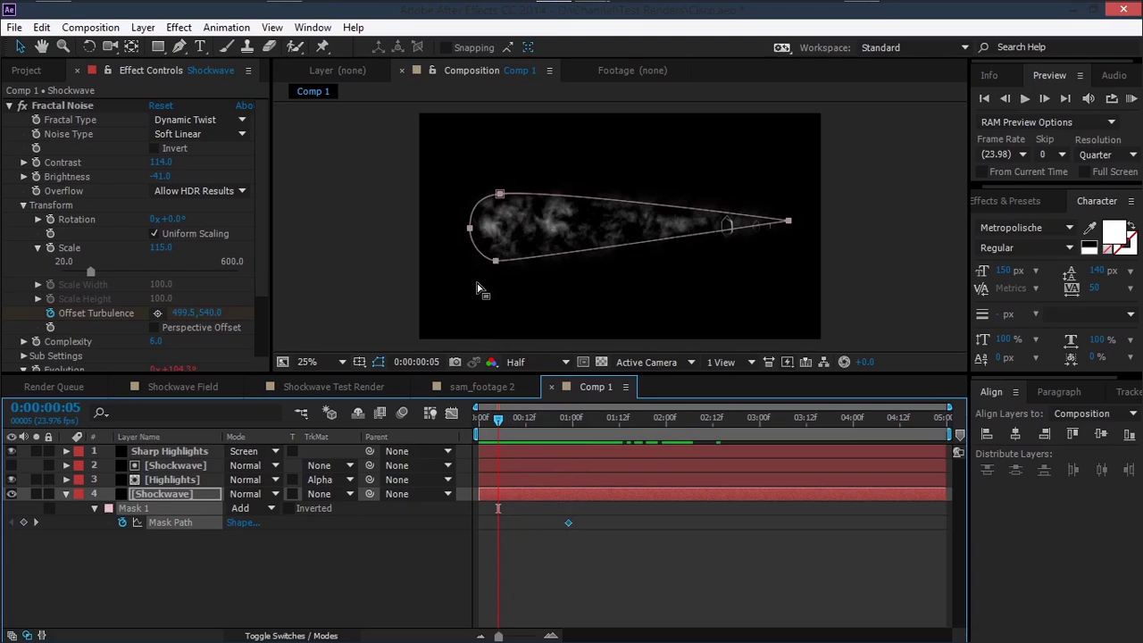
drag(500, 418, 482, 419)
double_click(469, 227)
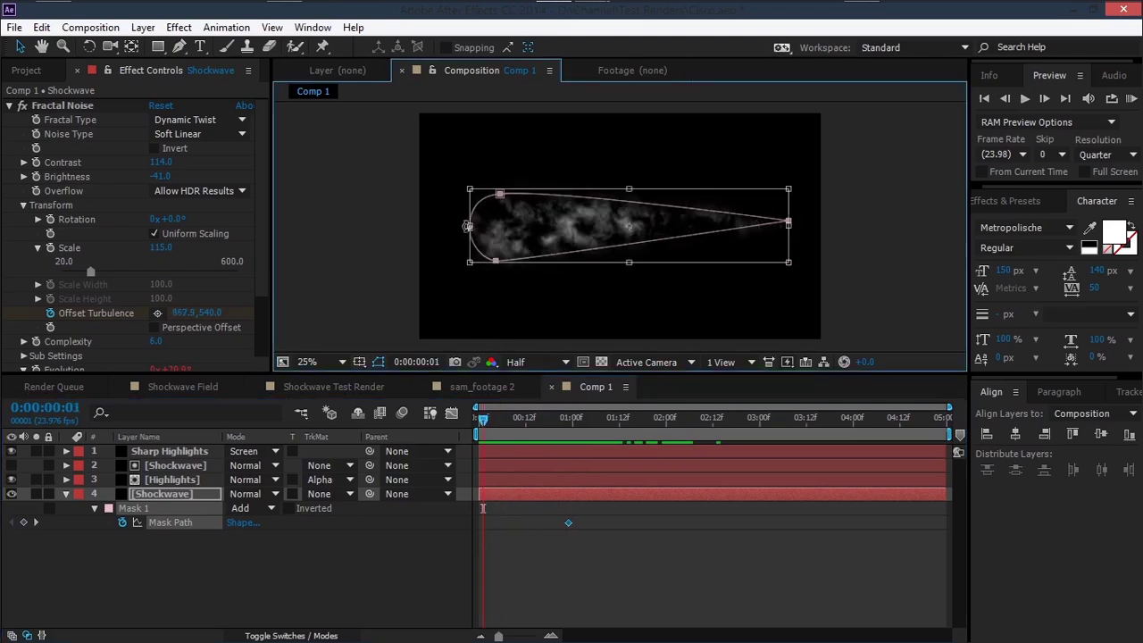
drag(469, 227, 786, 230)
click(601, 581)
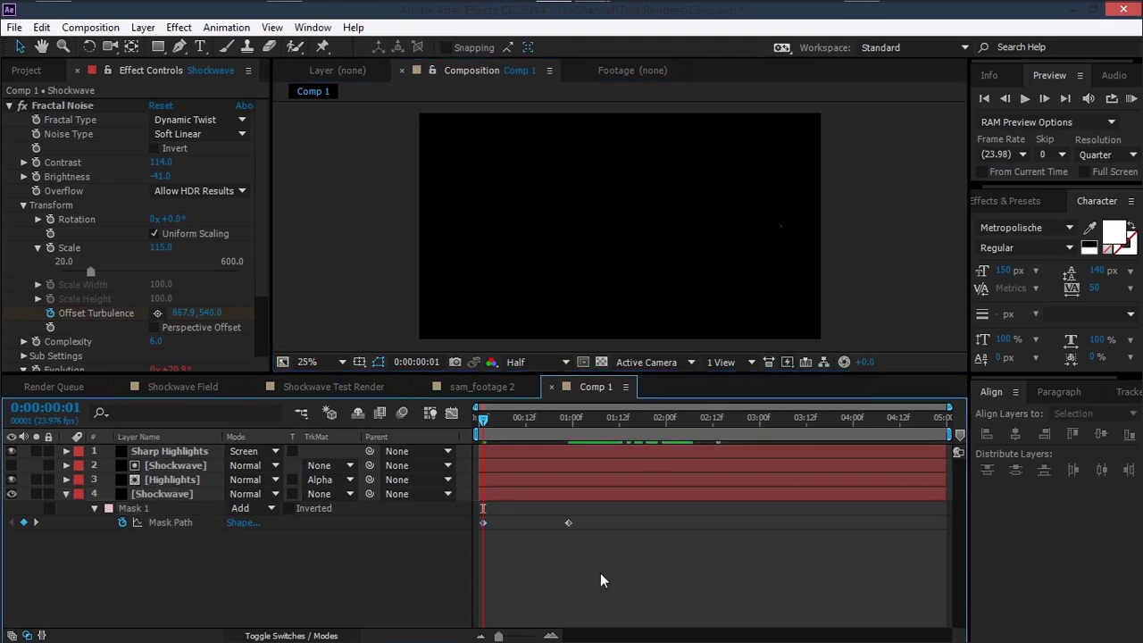
drag(483, 427, 544, 427)
Step: Set a Mask Path keyframe at 0:00:01:03 on the hidden Shockwave layer used as the alpha matte
click(186, 468)
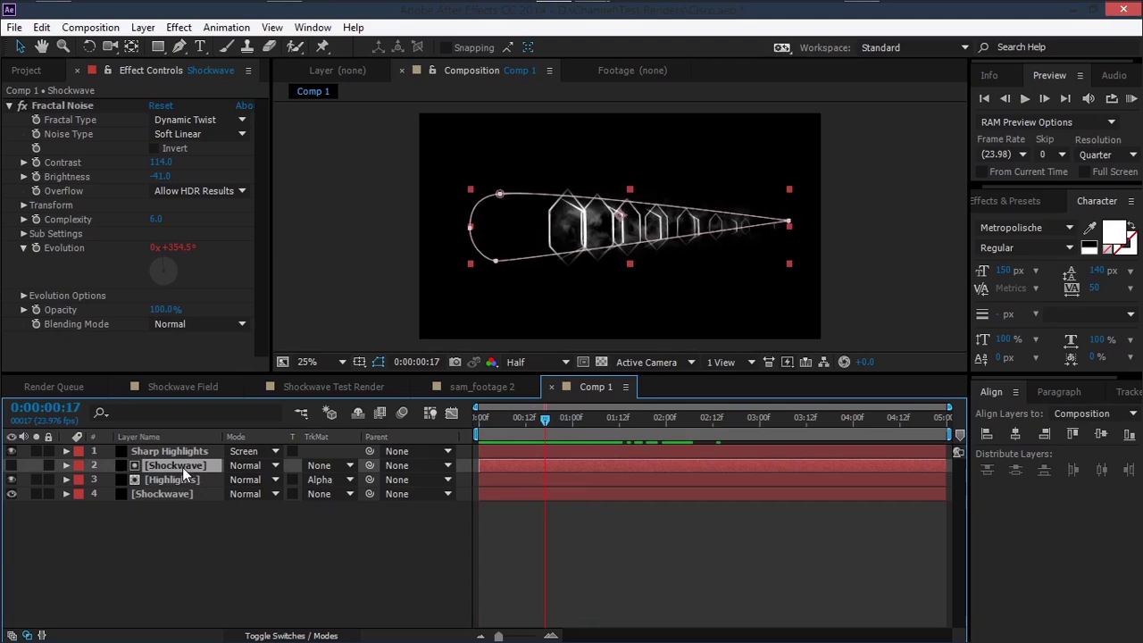
key(m)
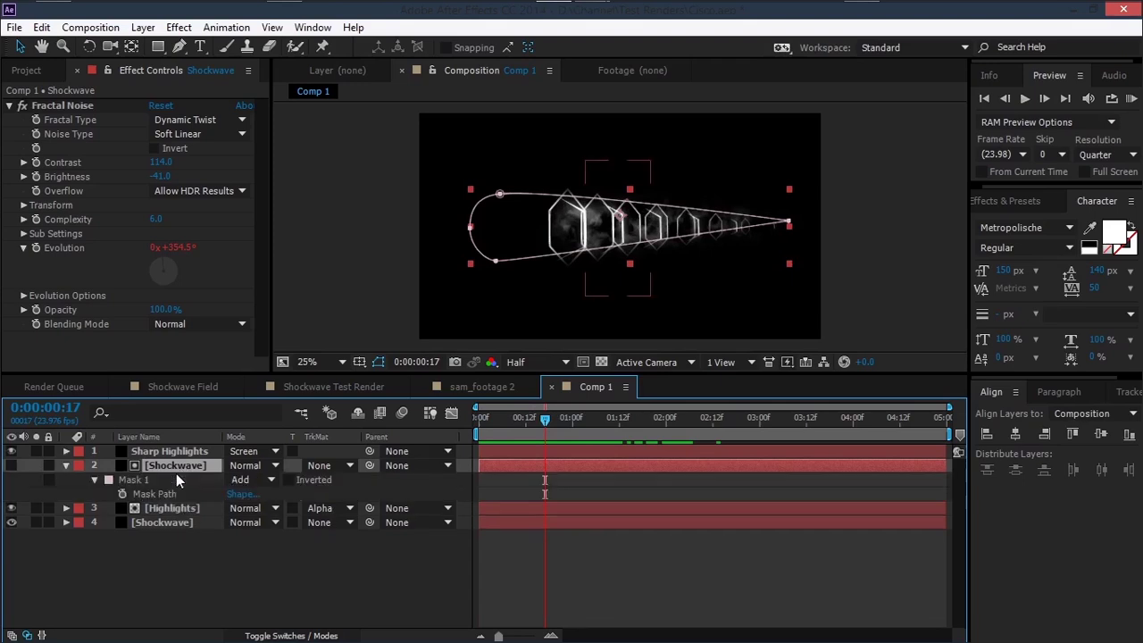
drag(545, 418, 582, 426)
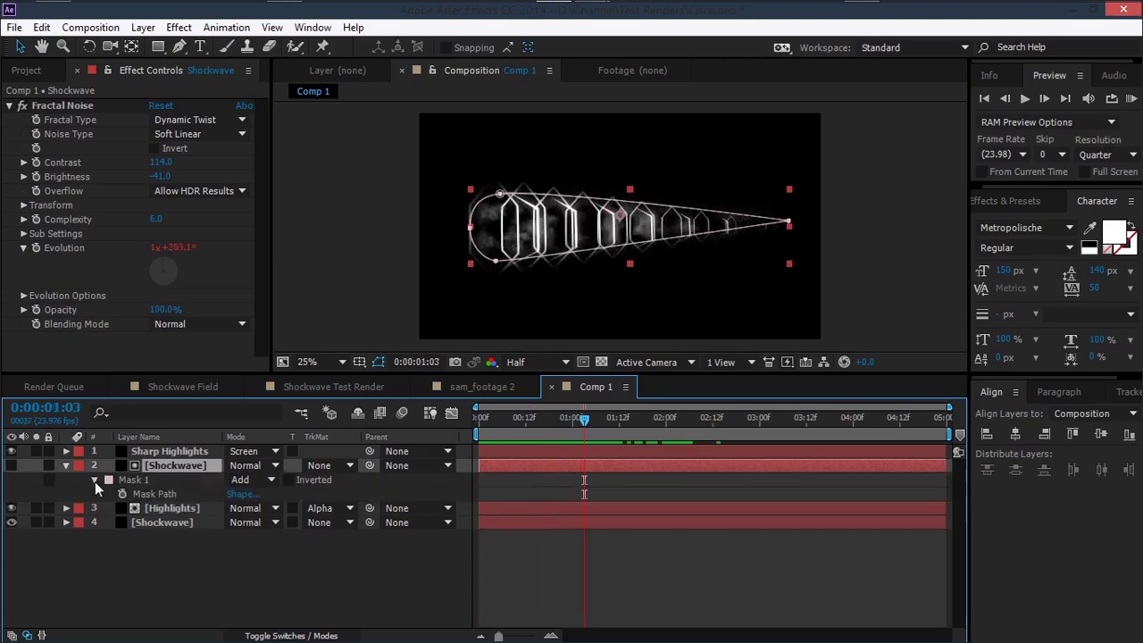
click(123, 493)
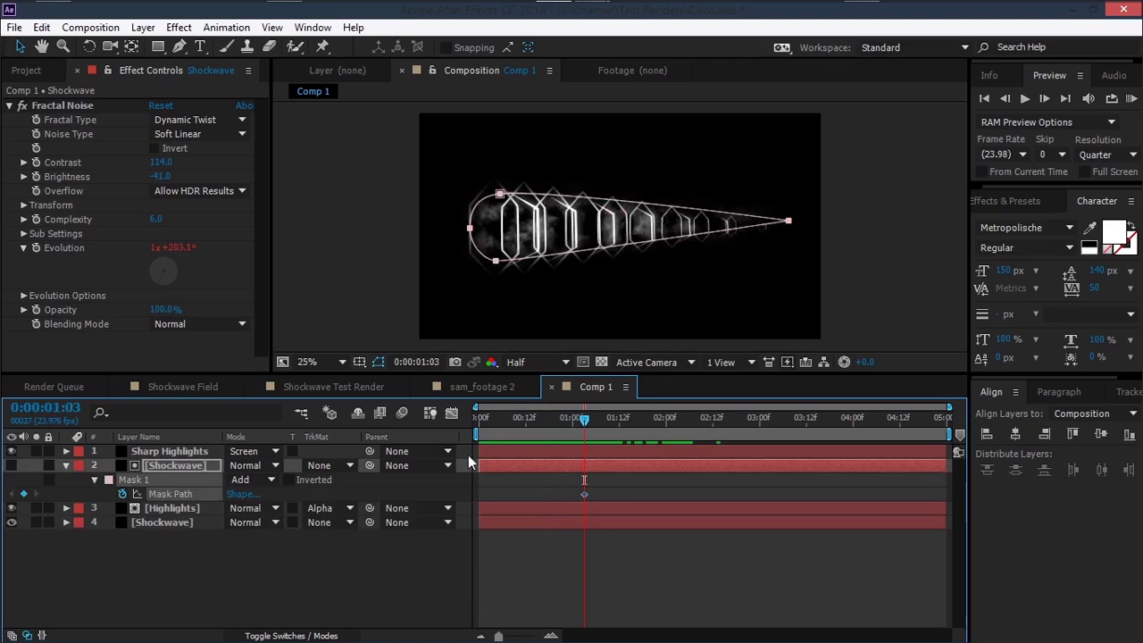
click(170, 493)
key(Escape)
Step: At 0:00:00:03, squeeze the matte Shockwave layer's mask into its narrow right tip and scrub to check the reveal
drag(540, 422, 490, 434)
double_click(468, 229)
drag(489, 232, 784, 239)
click(471, 425)
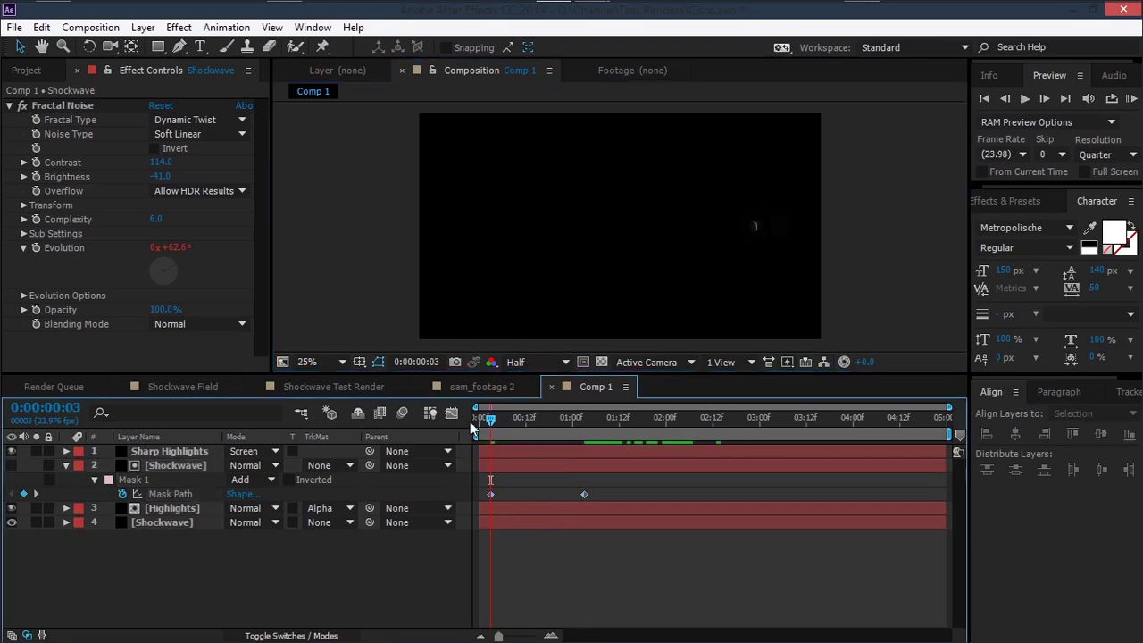
mouse_move(492, 422)
mouse_down()
mouse_move(602, 421)
mouse_move(488, 436)
mouse_up()
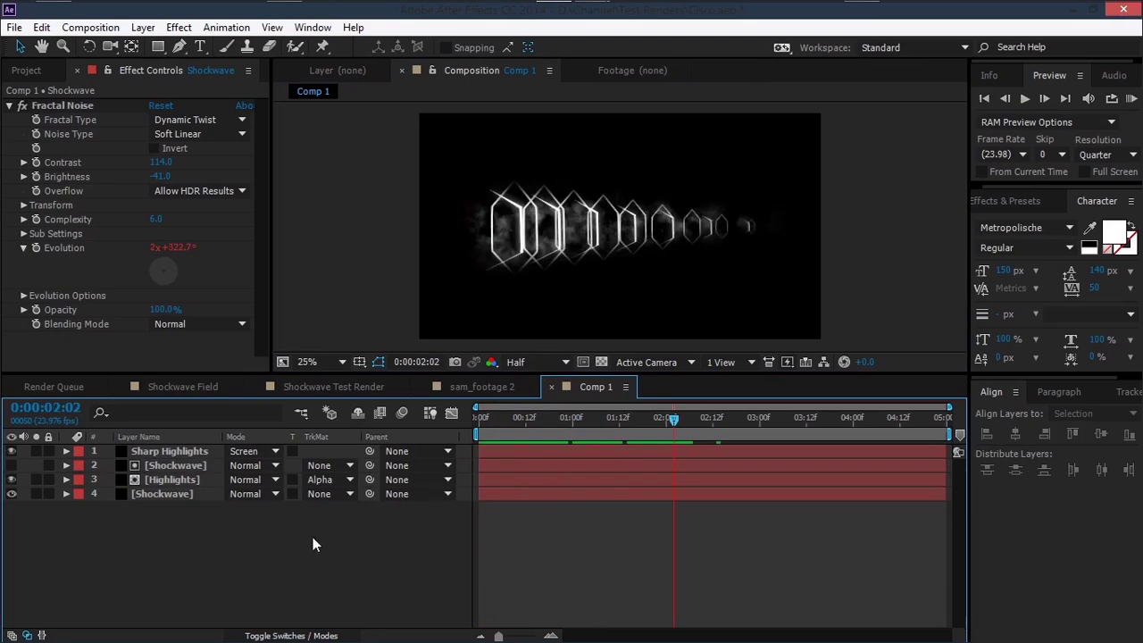
Step: Add a new adjustment layer above all layers and apply the Ripple distortion effect to it
key(Page_Up)
key(Page_Up)
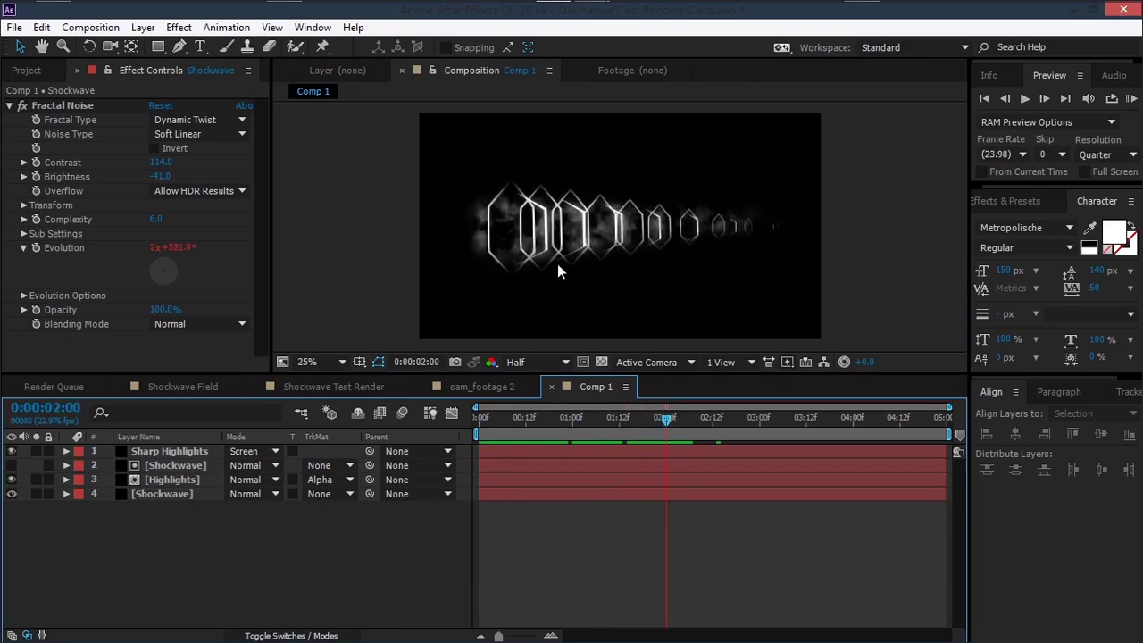
right_click(227, 550)
mouse_move(308, 374)
click(611, 512)
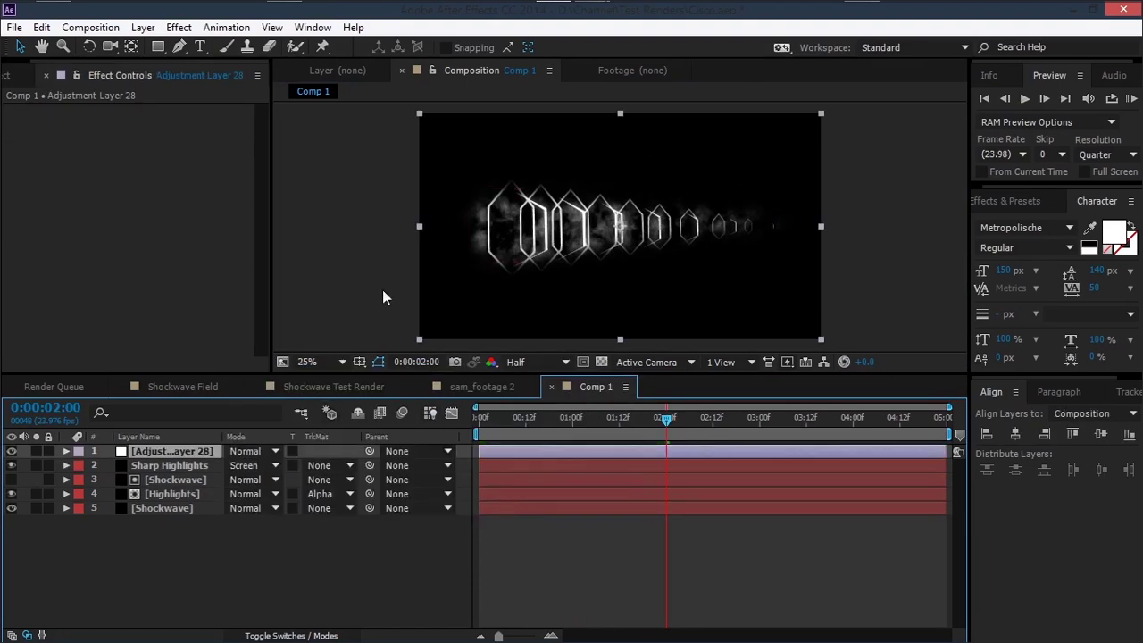
click(179, 27)
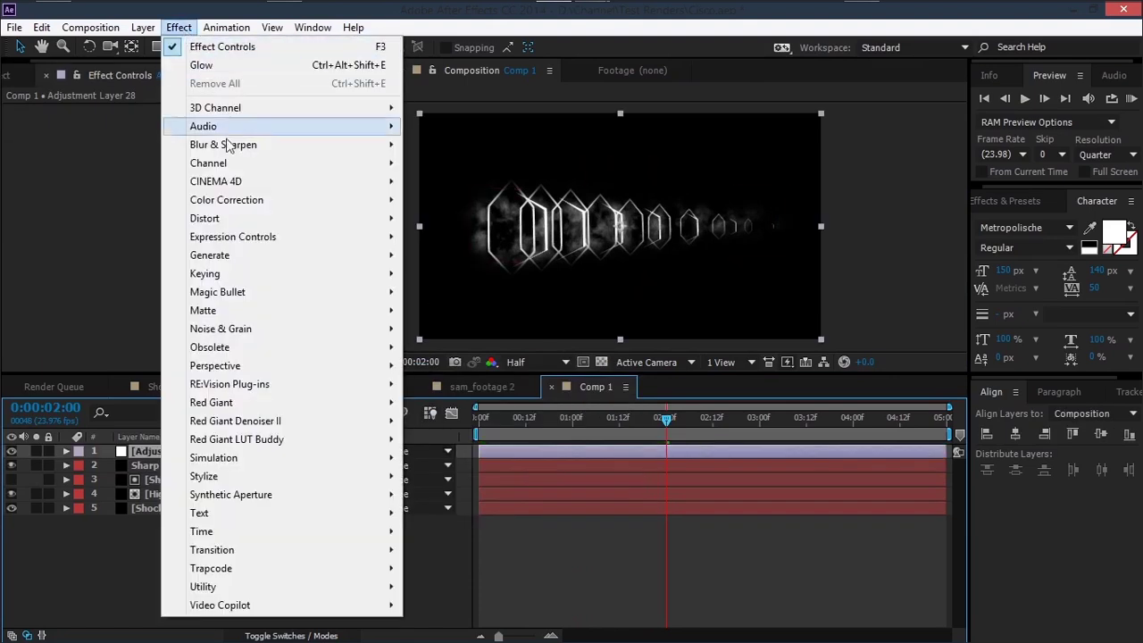
mouse_move(232, 219)
click(441, 525)
Step: Set the Ripple radius to 100 and scrub through the timeline to check the distortion
click(593, 417)
drag(594, 419, 599, 420)
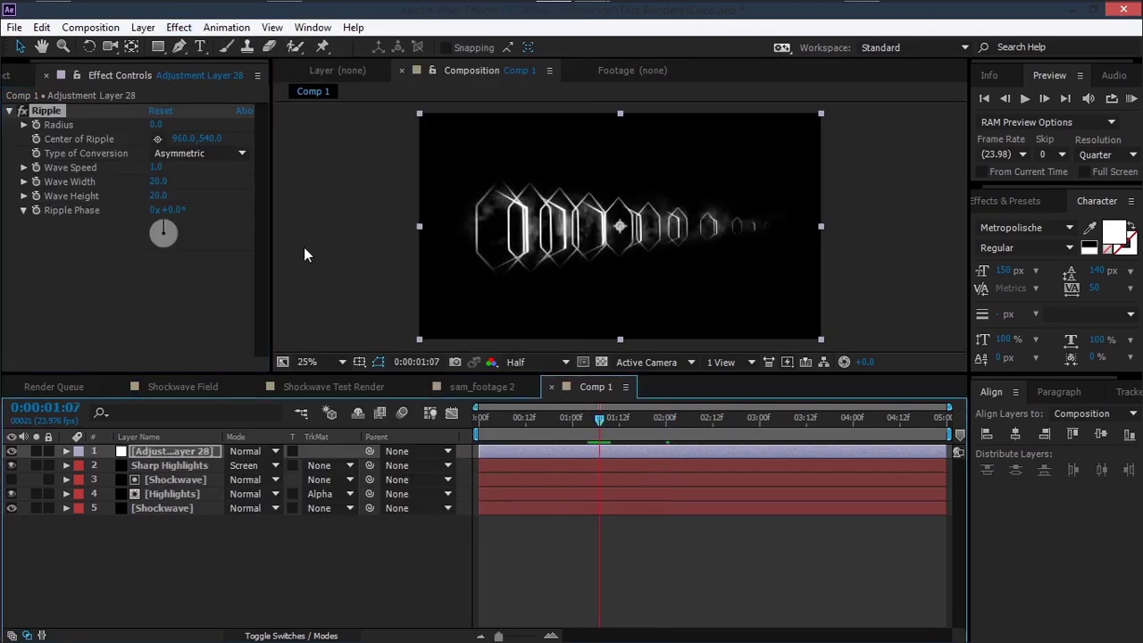
drag(158, 124, 237, 121)
drag(536, 420, 579, 419)
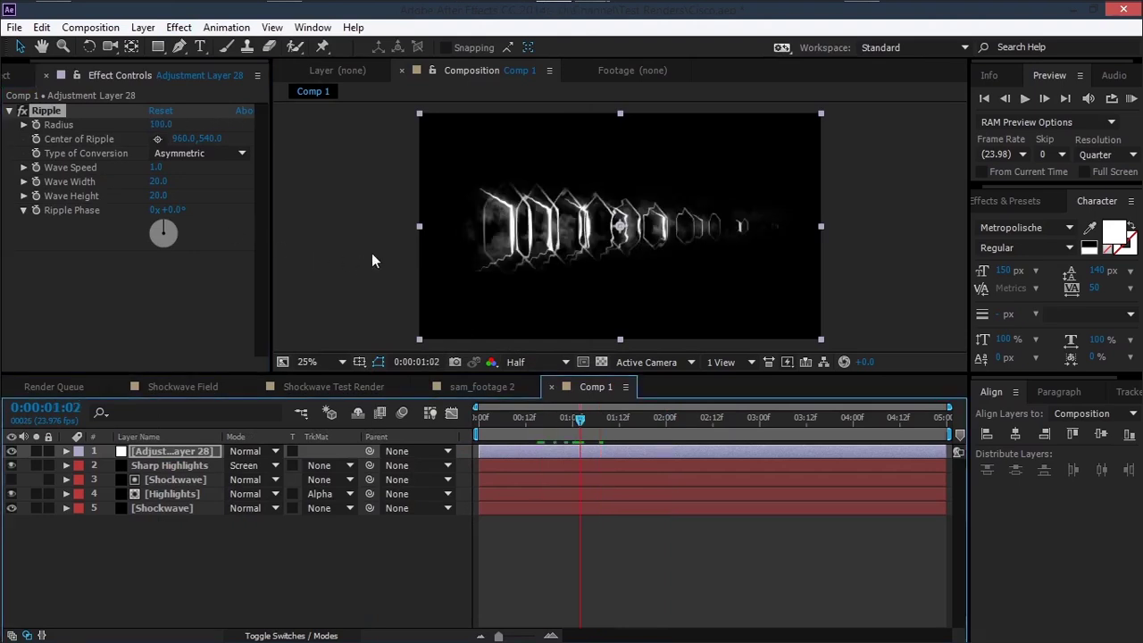
Step: Set the Ripple effect's wave width and wave height to 100 each
drag(161, 191, 297, 193)
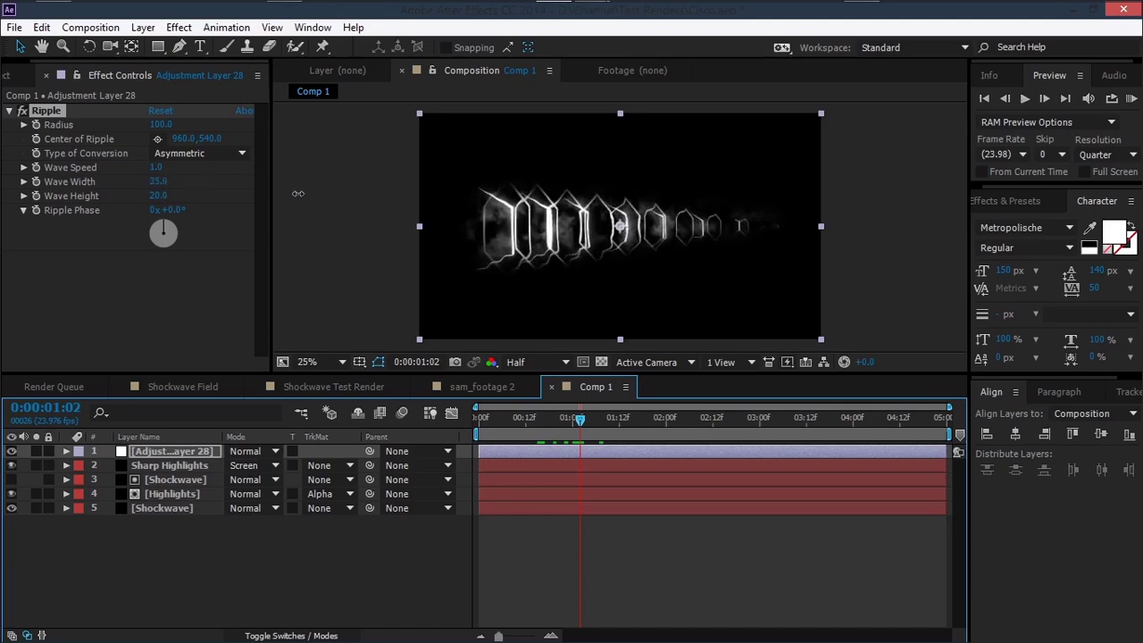
click(163, 182)
text(100)
key(Return)
click(157, 196)
text(100)
key(Return)
Step: Preview the ripple, raise its wave speed to 3.9 and scrub to 0:00:01:19 to check the motion
drag(579, 432, 612, 434)
key(space)
mouse_move(161, 171)
mouse_down()
mouse_move(181, 170)
mouse_move(169, 169)
mouse_up()
click(353, 560)
key(Home)
drag(581, 420, 644, 419)
Step: Move the center of the ripple to the shockwave's narrow right end, at 1688, 548, and scrub through the result
click(54, 111)
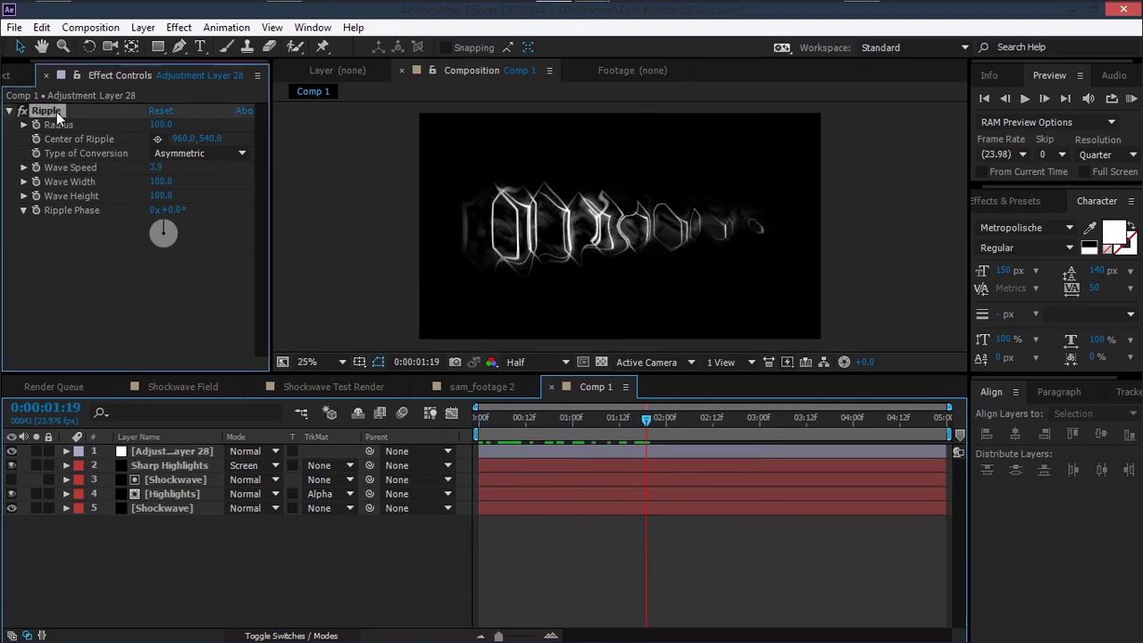
click(157, 138)
click(773, 228)
drag(504, 417, 684, 434)
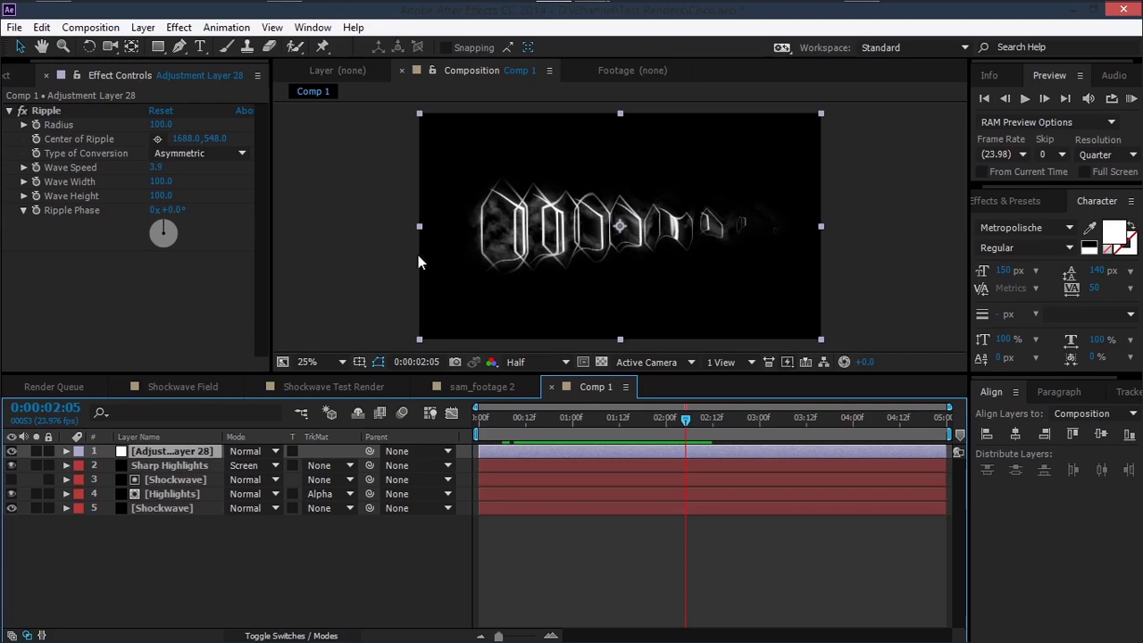
Step: Apply Turbulent Displace to the adjustment layer and set its displacement type to Turbulent Smoother
click(178, 27)
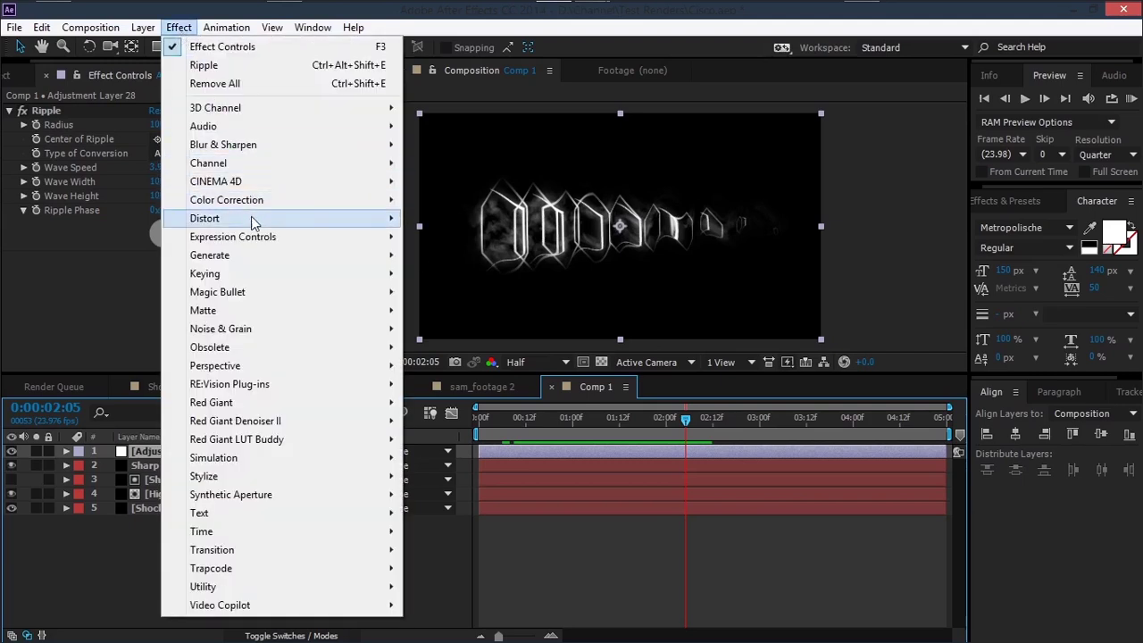
mouse_move(251, 217)
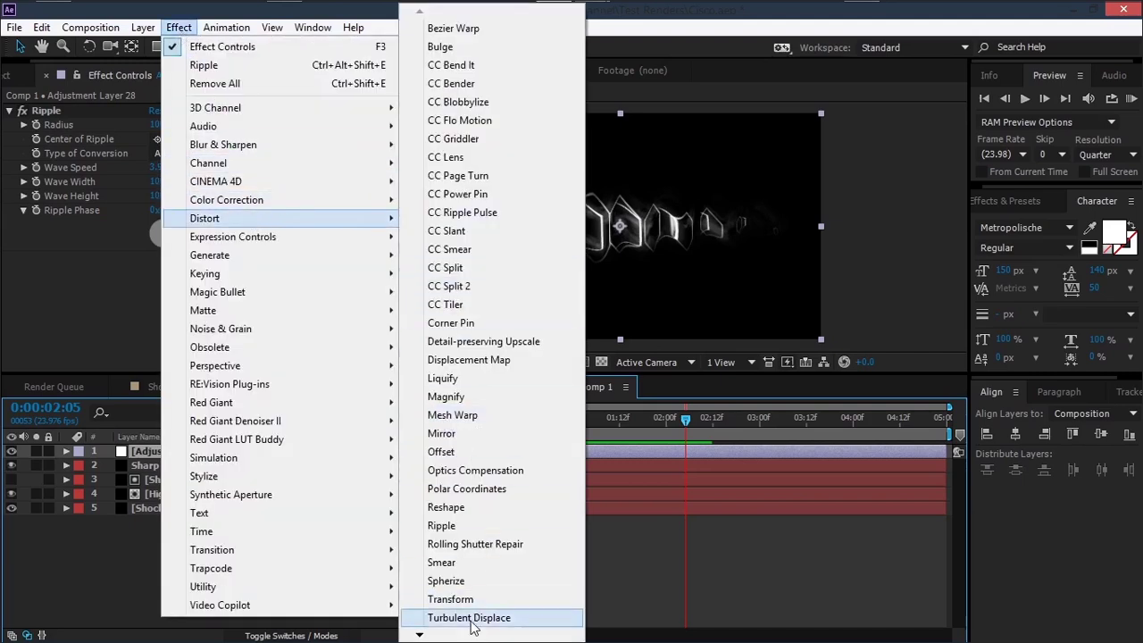
key(Escape)
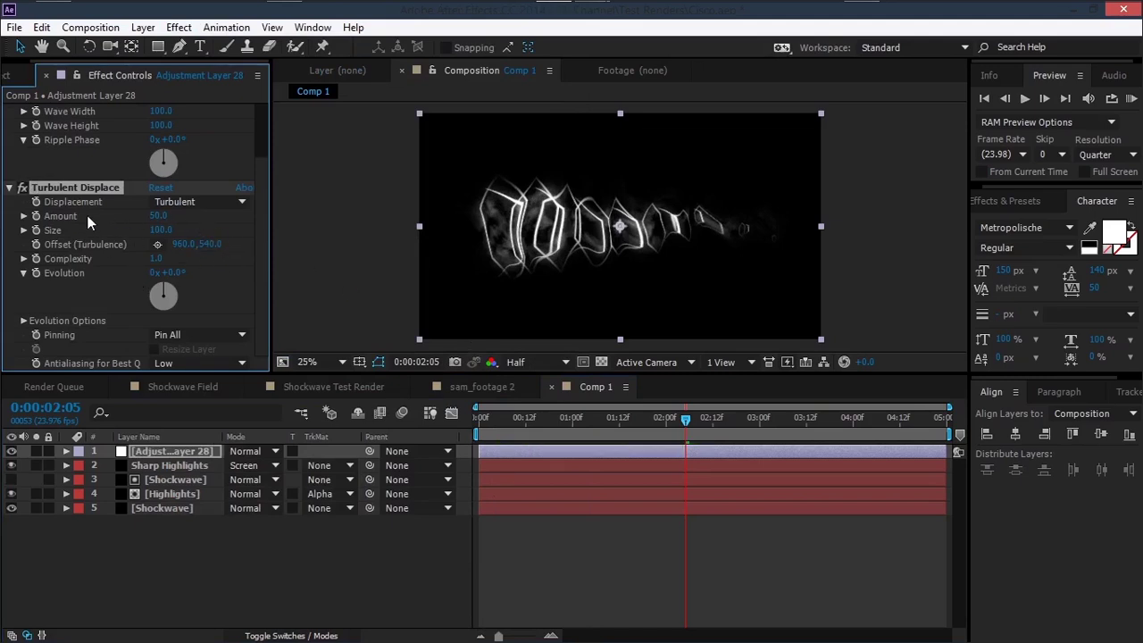
click(157, 204)
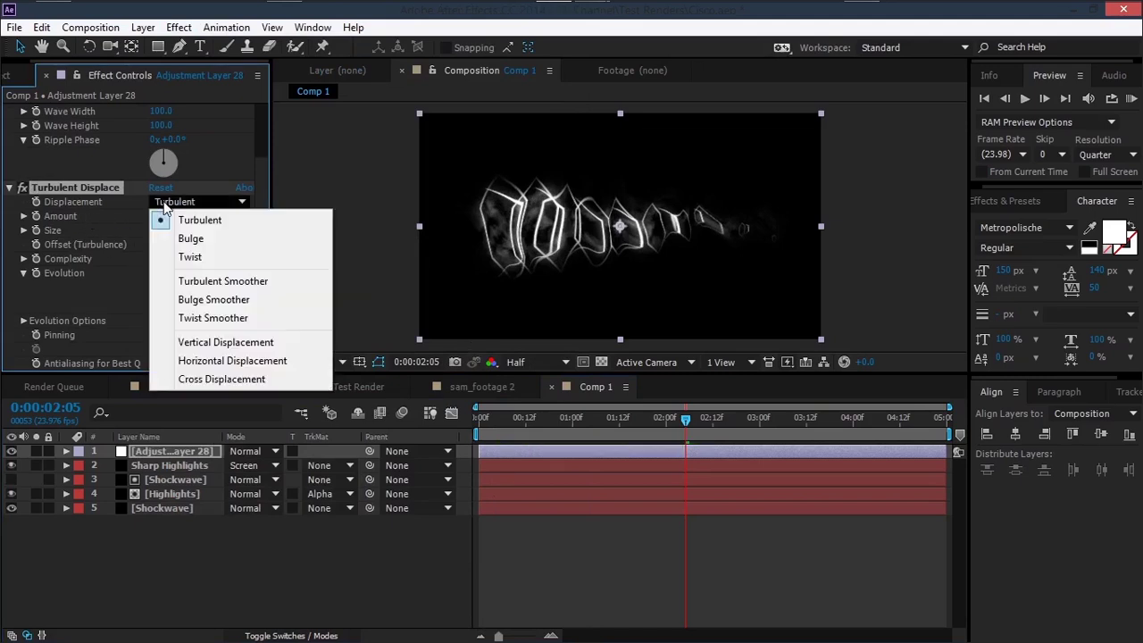
click(208, 282)
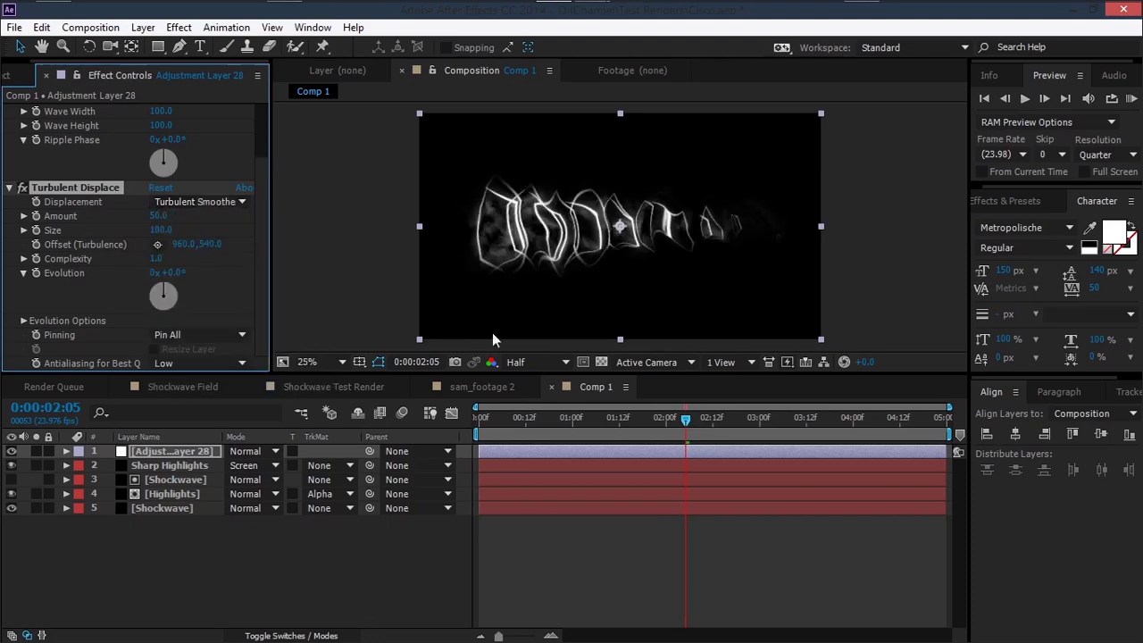
Step: Set the Turbulent Displace amount to 70 and size to 43, checking the look at 0:00:01:06
scroll(187, 294, up, 3)
drag(165, 290, 129, 311)
drag(602, 409, 596, 417)
scroll(125, 313, down, 2)
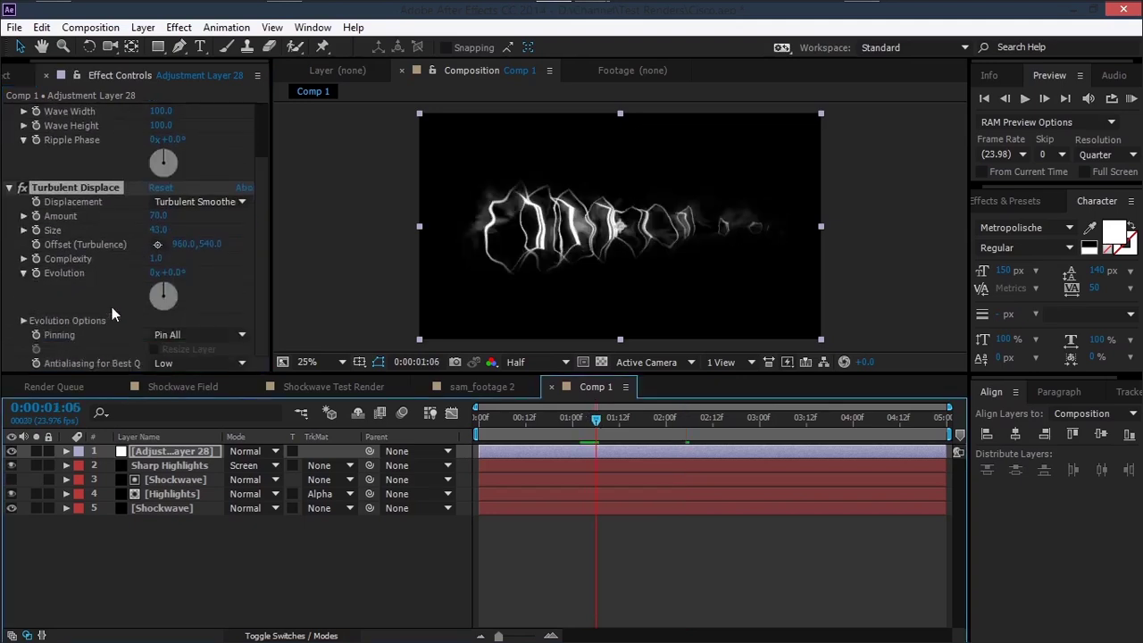
Step: Animate the Turbulent Displace evolution with the expression time*500 and collapse the adjustment layer's properties
alt+click(36, 274)
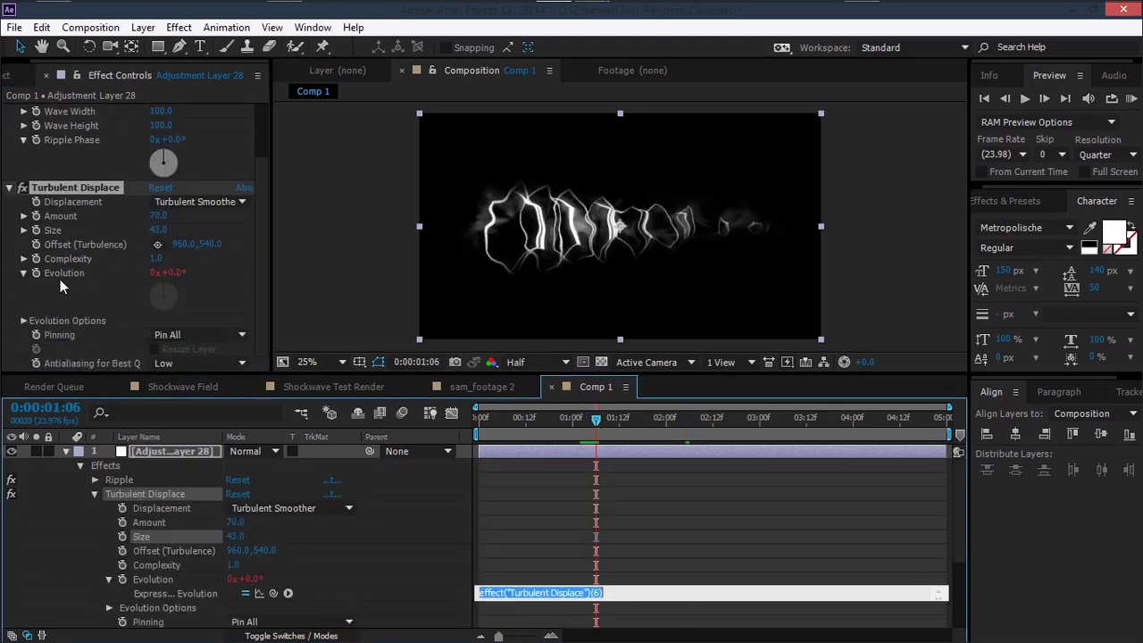
text(time*500)
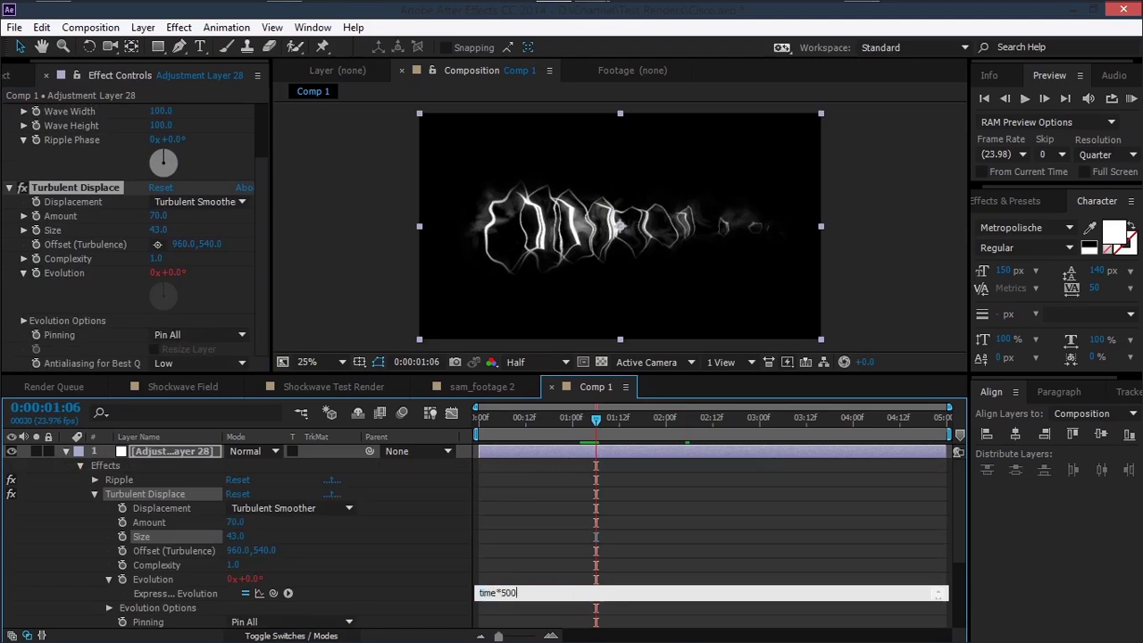
click(65, 451)
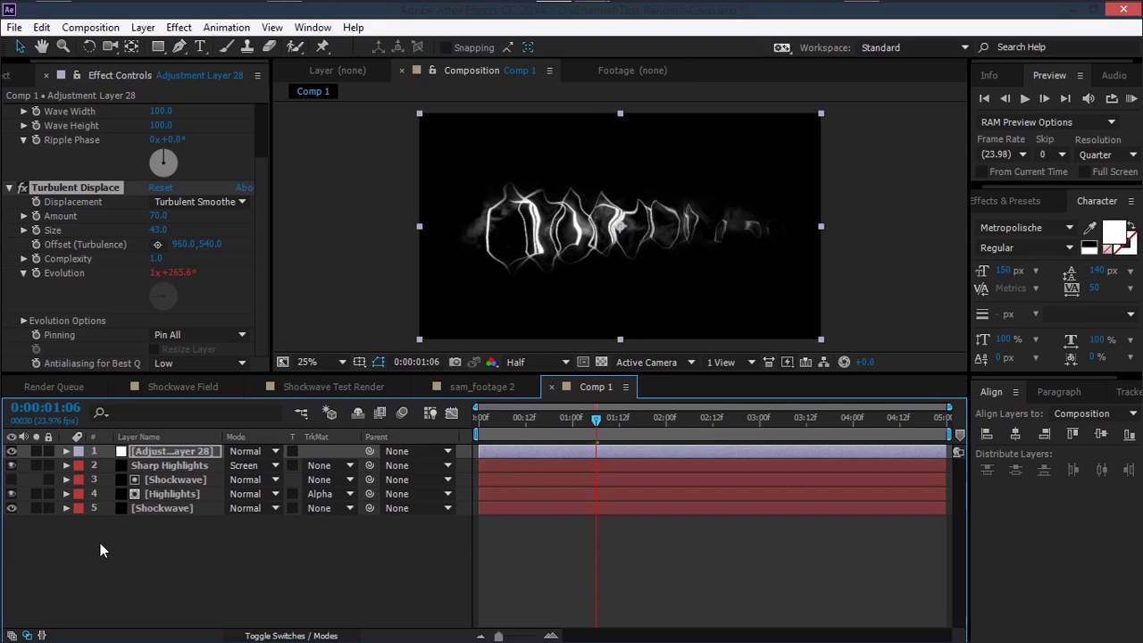
Step: Scrub the distorted shockwave to 0:00:01:13 and add a second adjustment layer above all other layers
click(166, 579)
click(575, 417)
drag(524, 434, 622, 434)
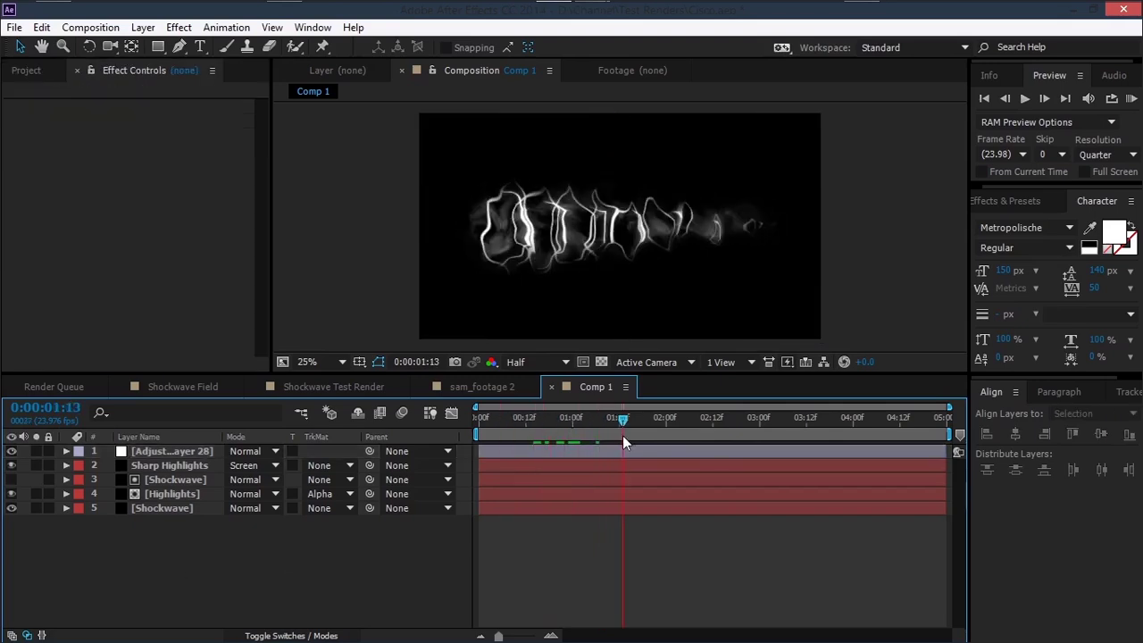
right_click(167, 577)
mouse_move(214, 400)
click(447, 534)
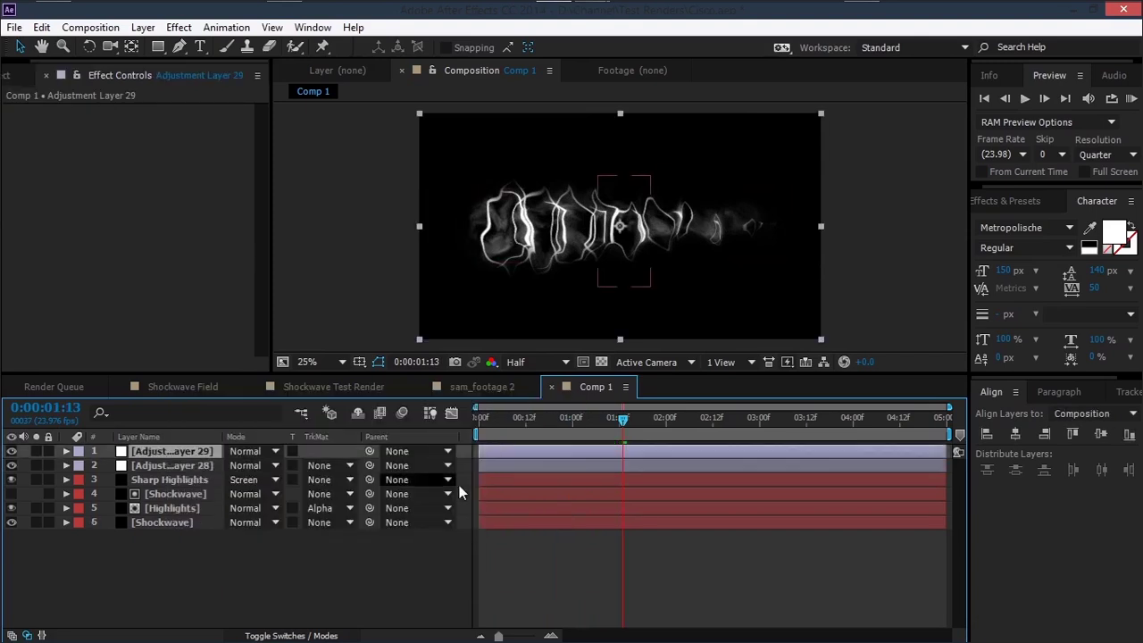
Step: Apply CC Vector Blur to the new adjustment layer with amount 19 and map softness 10, and scrub through the result
click(179, 27)
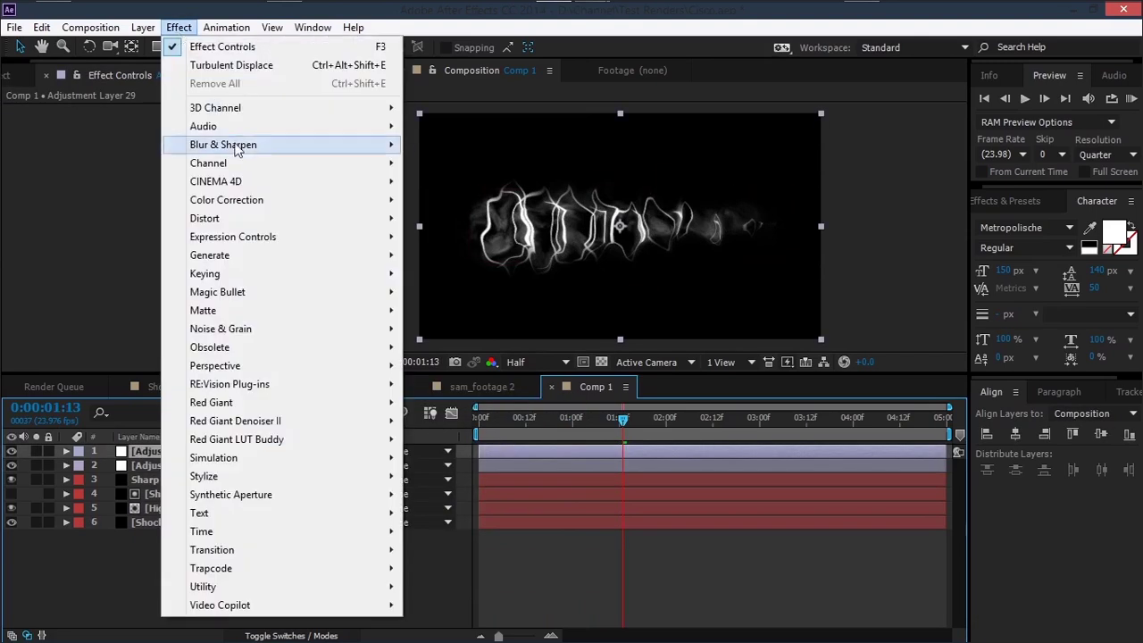
mouse_move(246, 148)
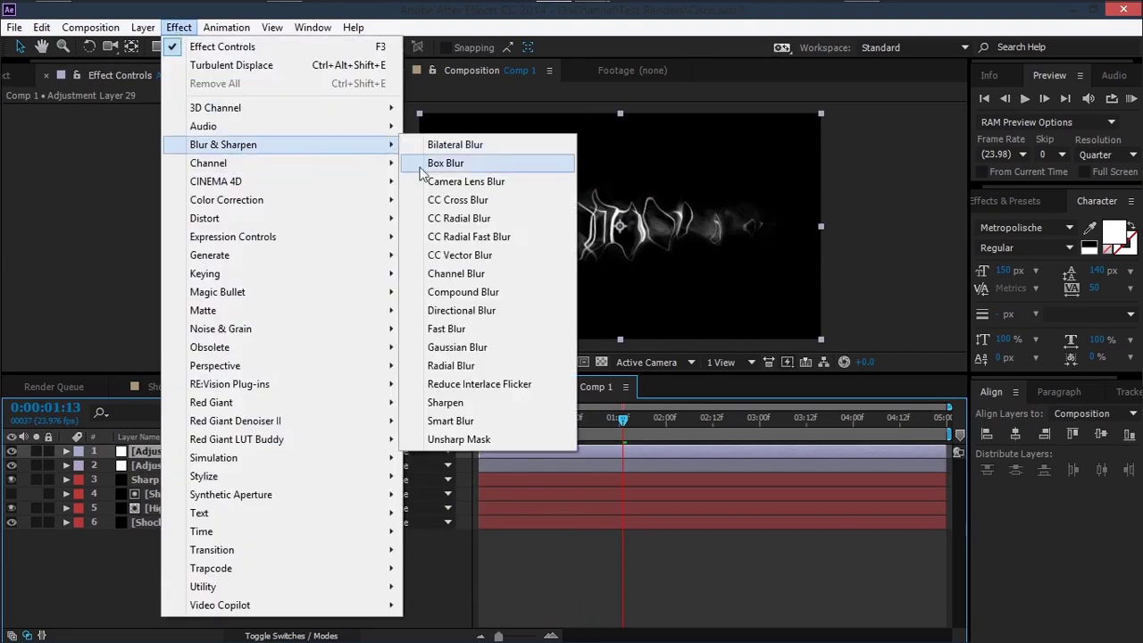
click(460, 256)
drag(157, 139, 171, 139)
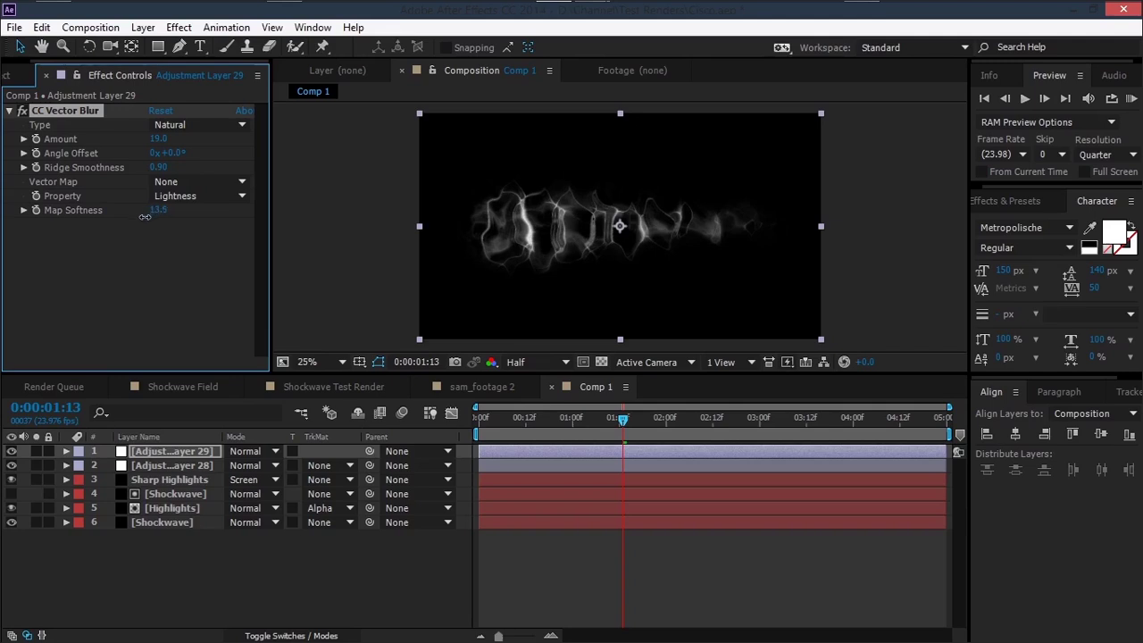
click(159, 211)
text(10)
key(Return)
drag(561, 431, 680, 433)
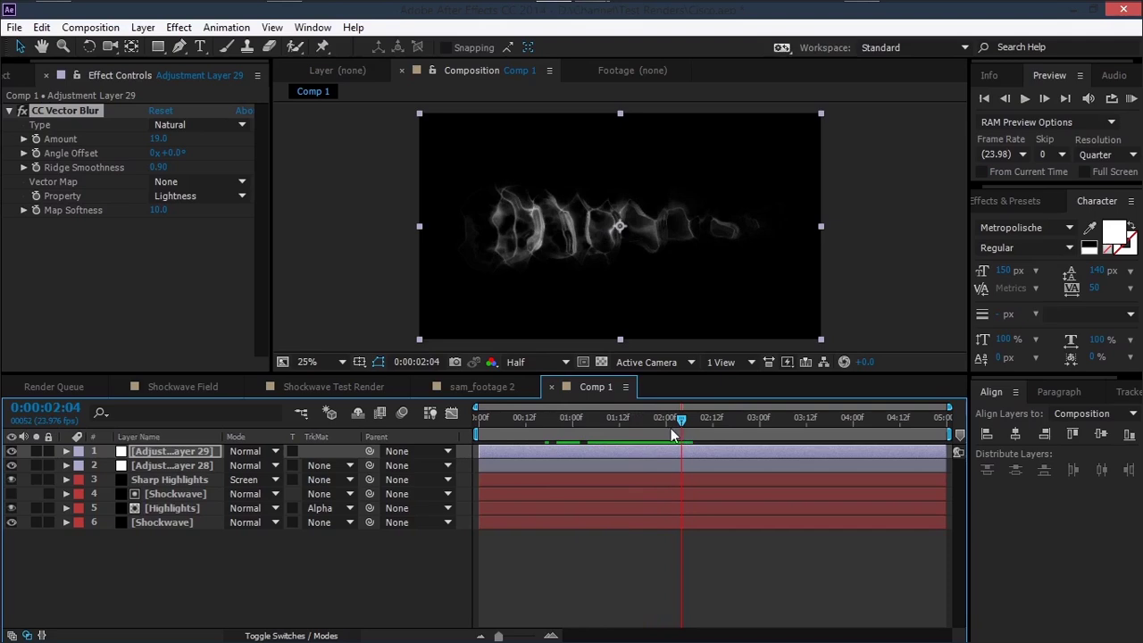
Step: Add Directional Blur to the same adjustment layer with a blur length of 39.5, enter its direction, and preview the animation
click(179, 27)
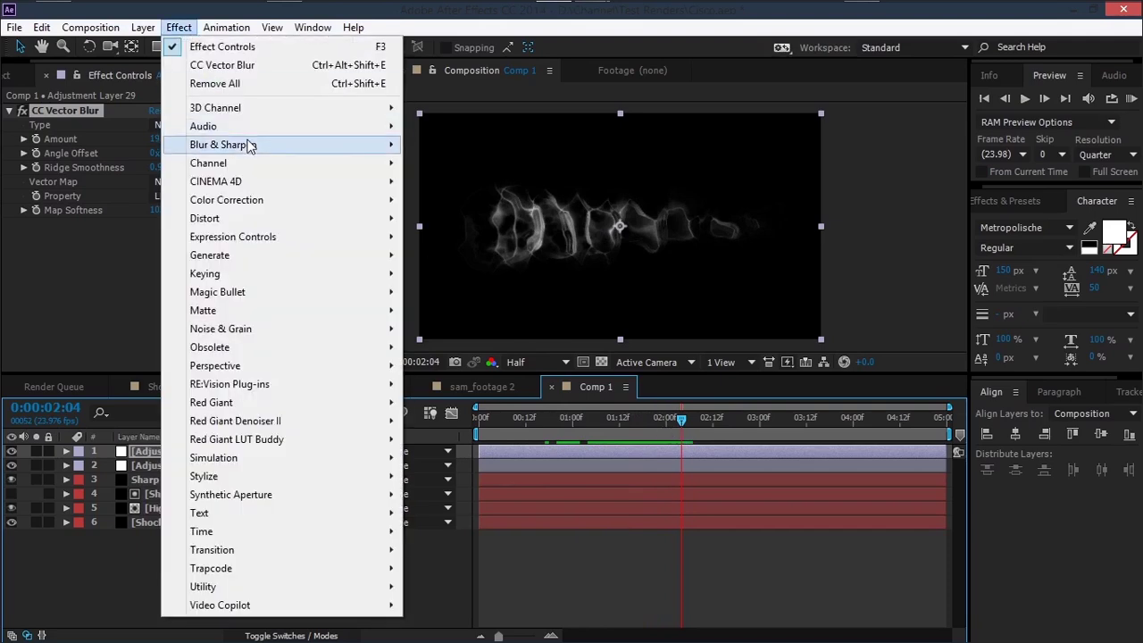
mouse_move(251, 147)
click(500, 311)
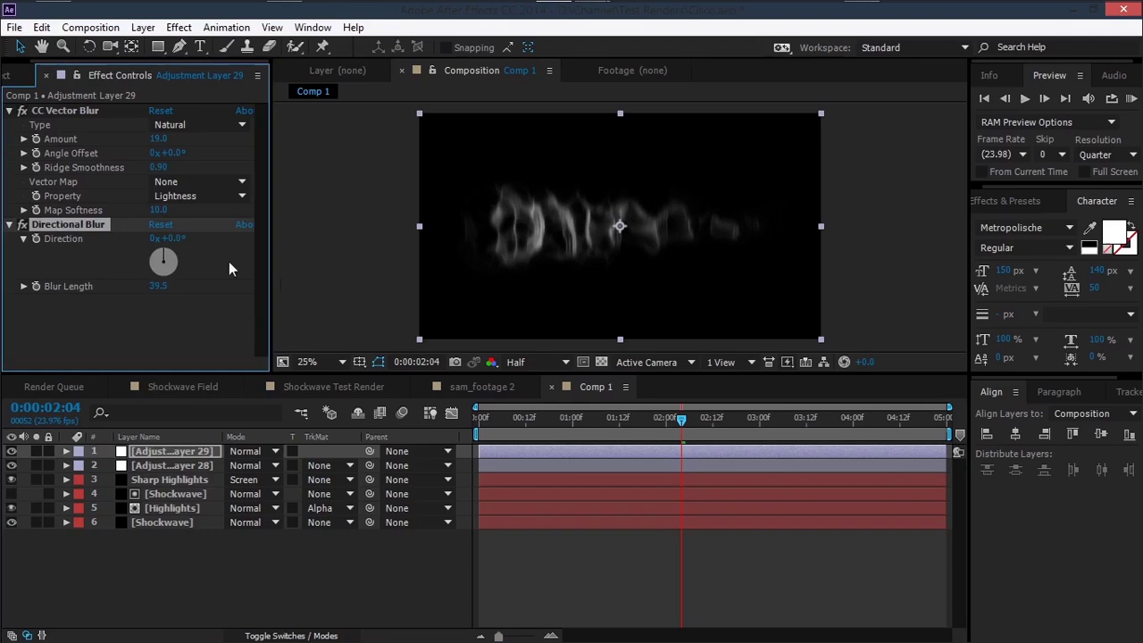
click(174, 238)
key(Return)
drag(502, 441, 730, 446)
key(KP_0)
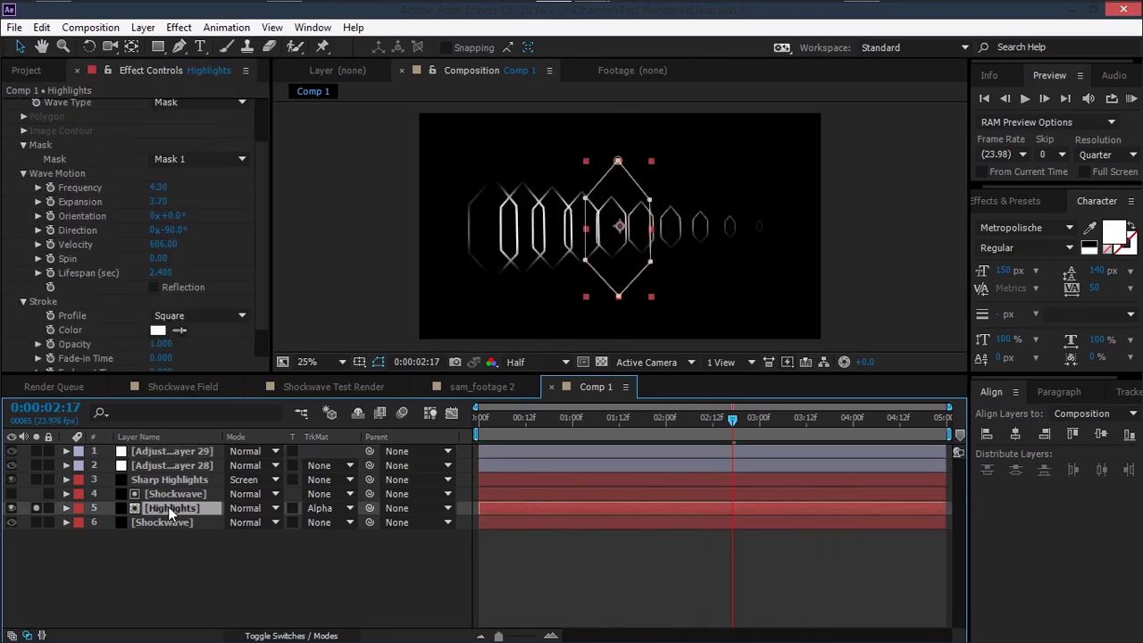
Step: Change the Highlights layer's Radio Waves stroke color to light gray, raise its velocity to about 675, and check the full effect
click(157, 330)
drag(35, 419, 13, 426)
click(376, 391)
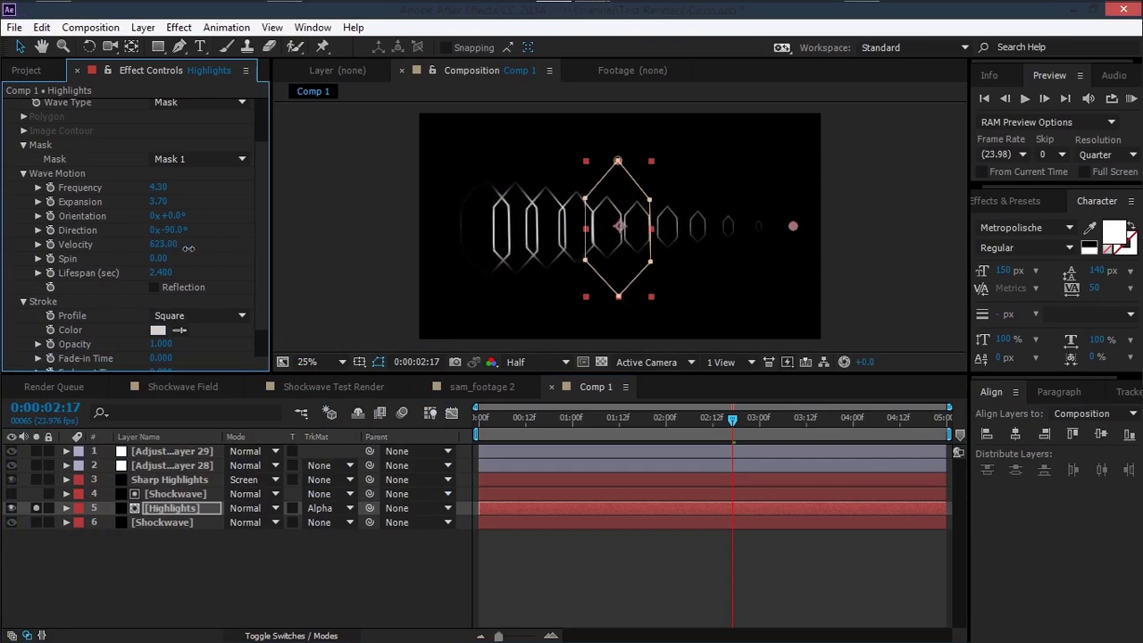
drag(202, 249, 235, 253)
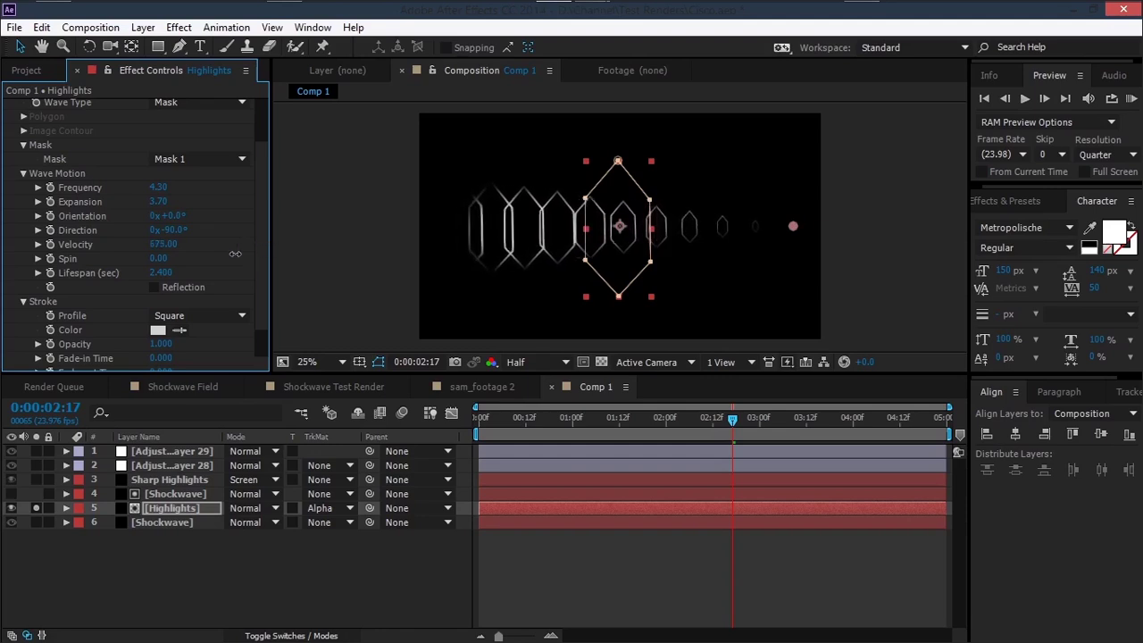
drag(607, 429, 689, 436)
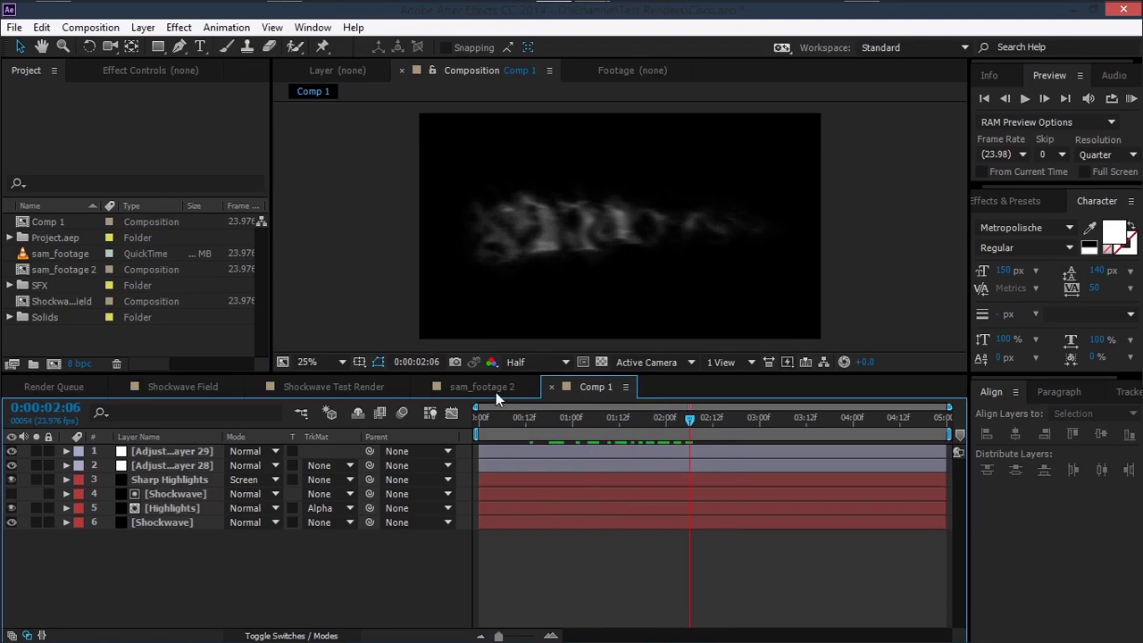
Step: Open the sam_footage 2 composition, place Comp 1 above the footage layer, and scrub to 0:00:02:21
click(496, 390)
drag(34, 218, 157, 447)
drag(559, 431, 630, 431)
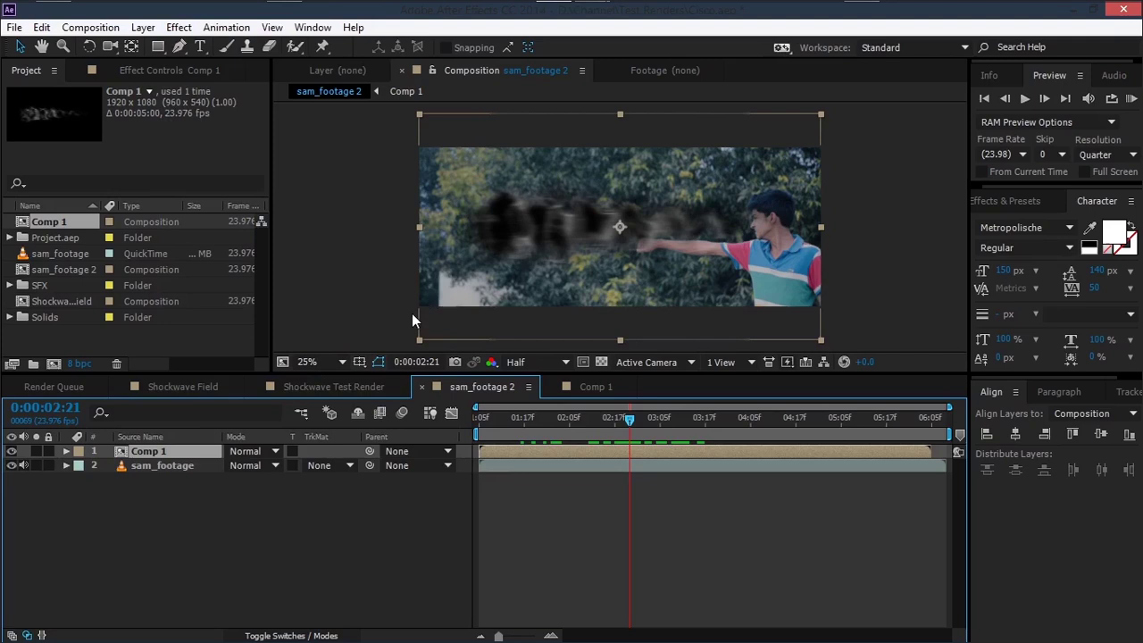
Step: Apply VC Color Vibrance to the Comp 1 layer with vibrance 0.5 and a blue color
key(ctrl+space)
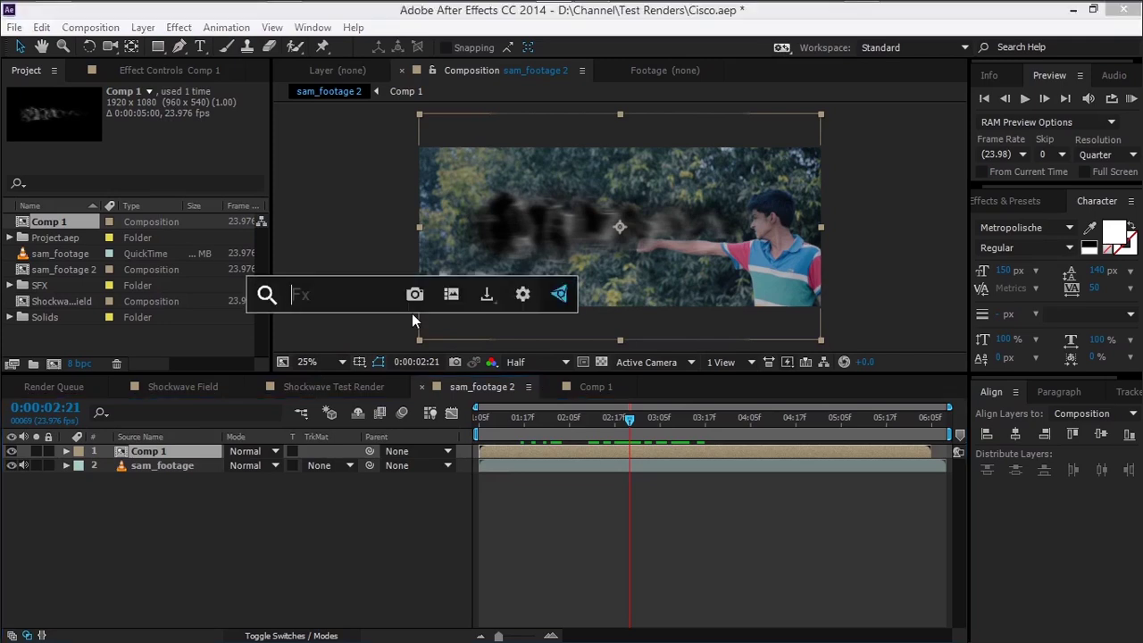
text(vibran)
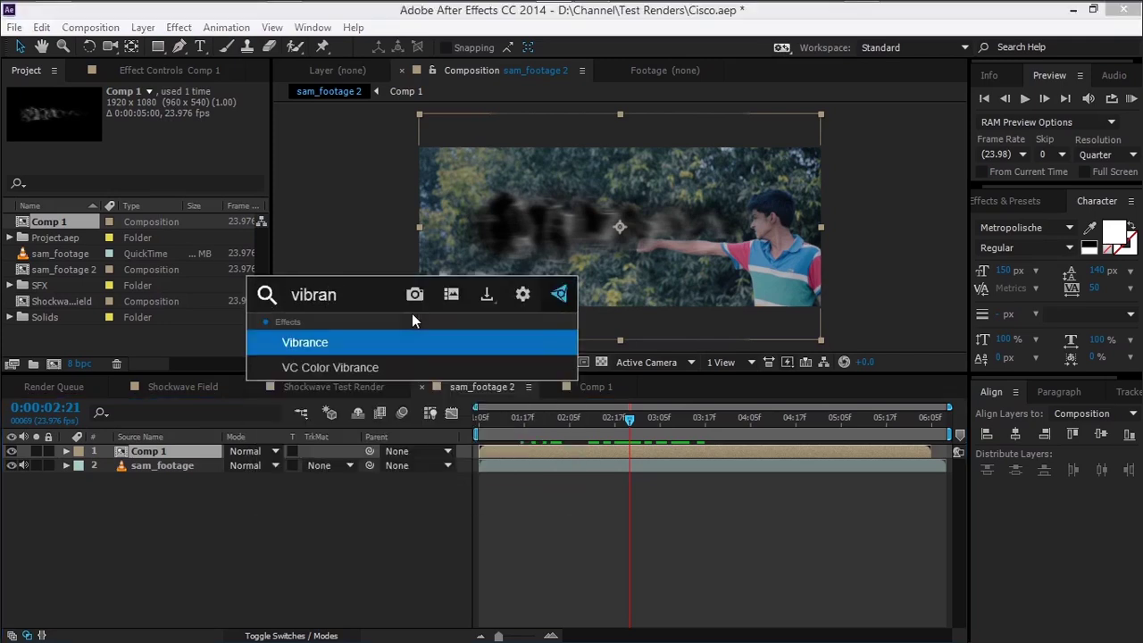
click(384, 361)
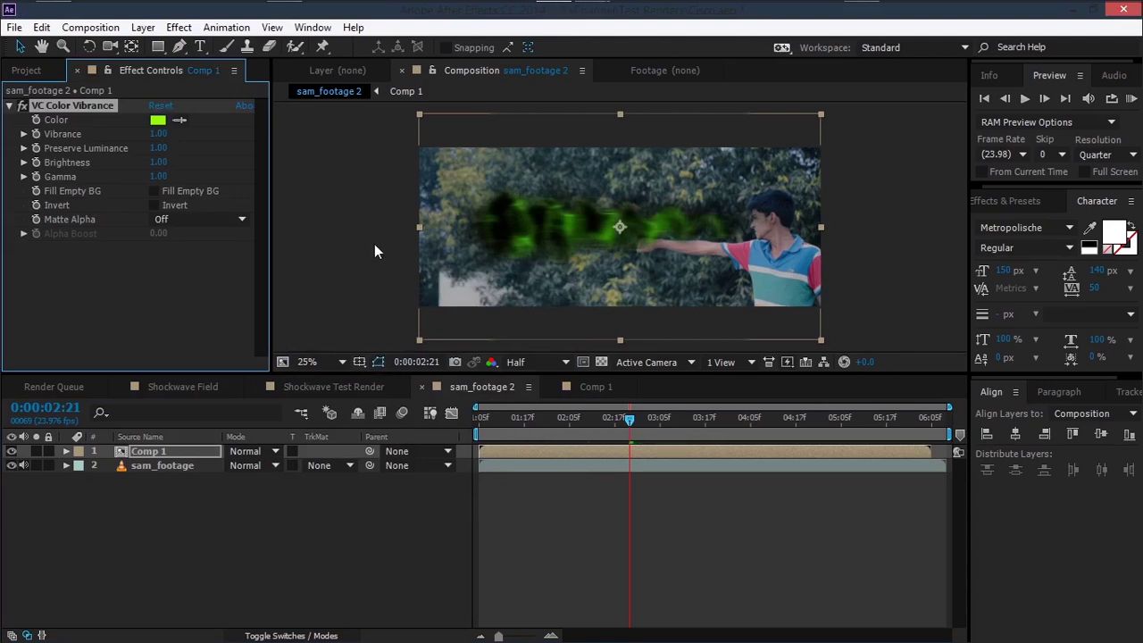
click(156, 134)
text(.5)
click(158, 119)
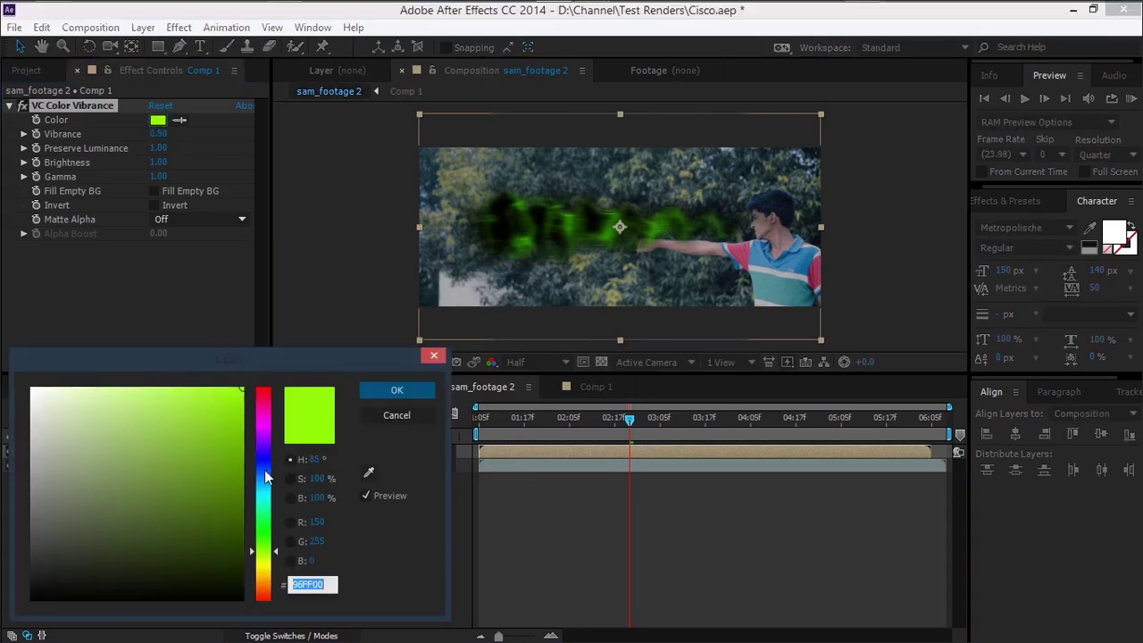
click(265, 478)
mouse_move(264, 479)
mouse_down()
mouse_move(268, 489)
mouse_move(268, 476)
mouse_up()
click(392, 391)
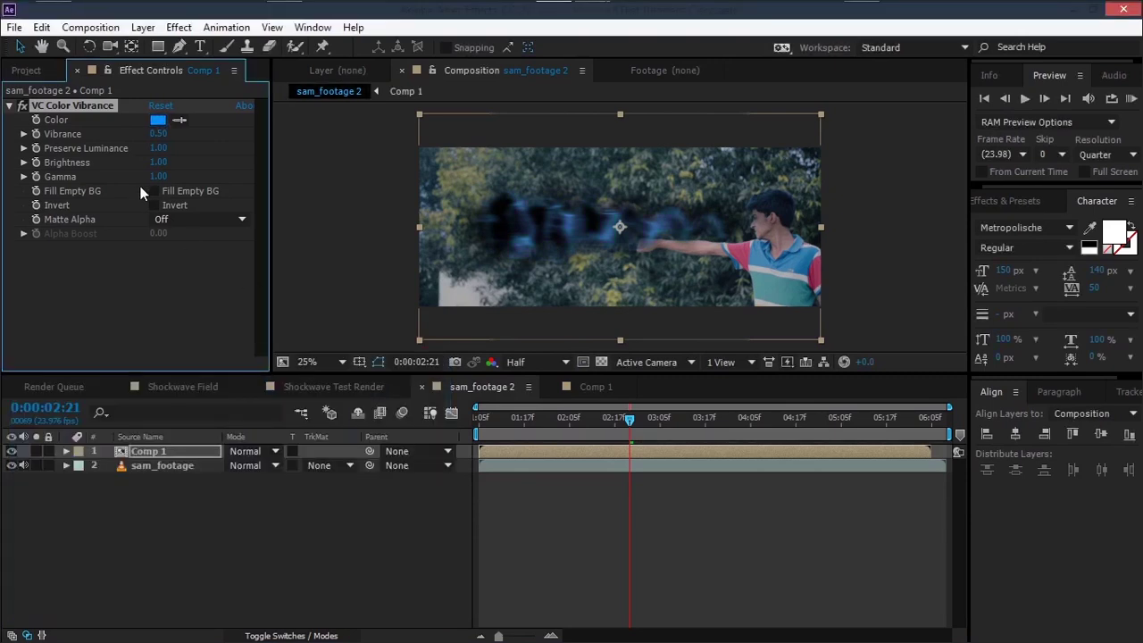
Step: Set the VC Color Vibrance brightness to 2, gamma to 1.22 and matte alpha to On, and scrub through the footage
drag(148, 159, 237, 161)
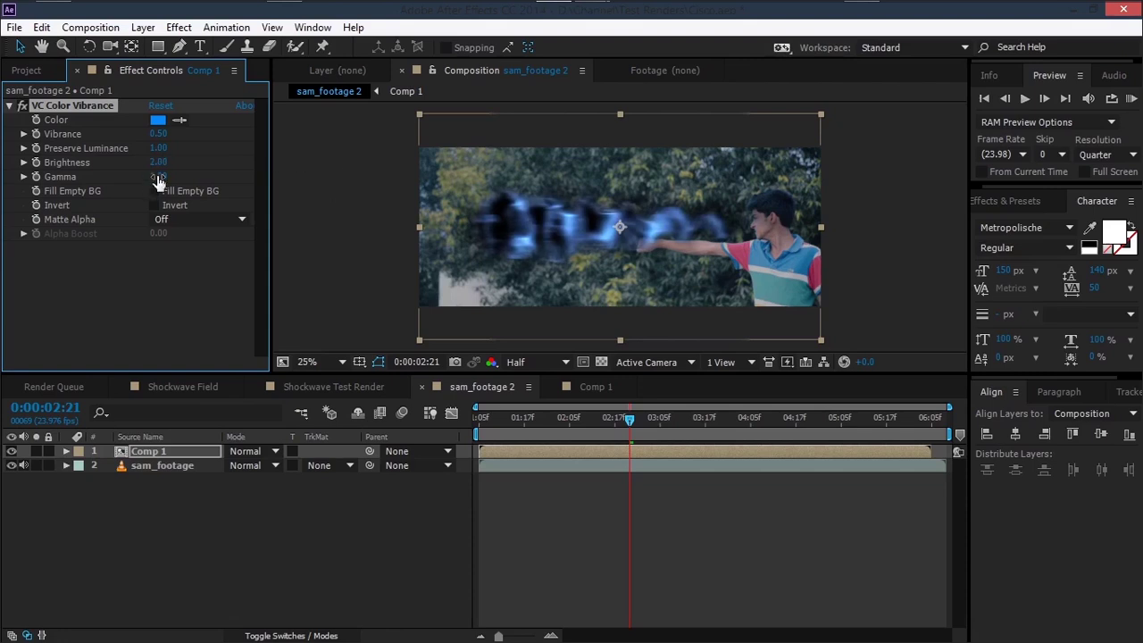
drag(158, 176, 166, 174)
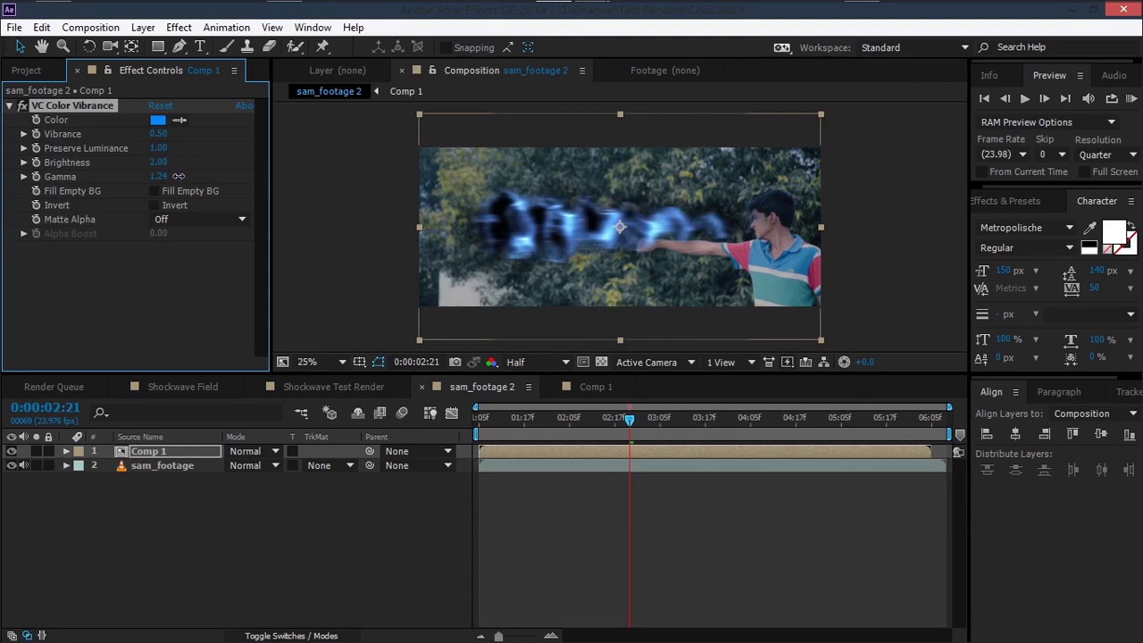
click(171, 220)
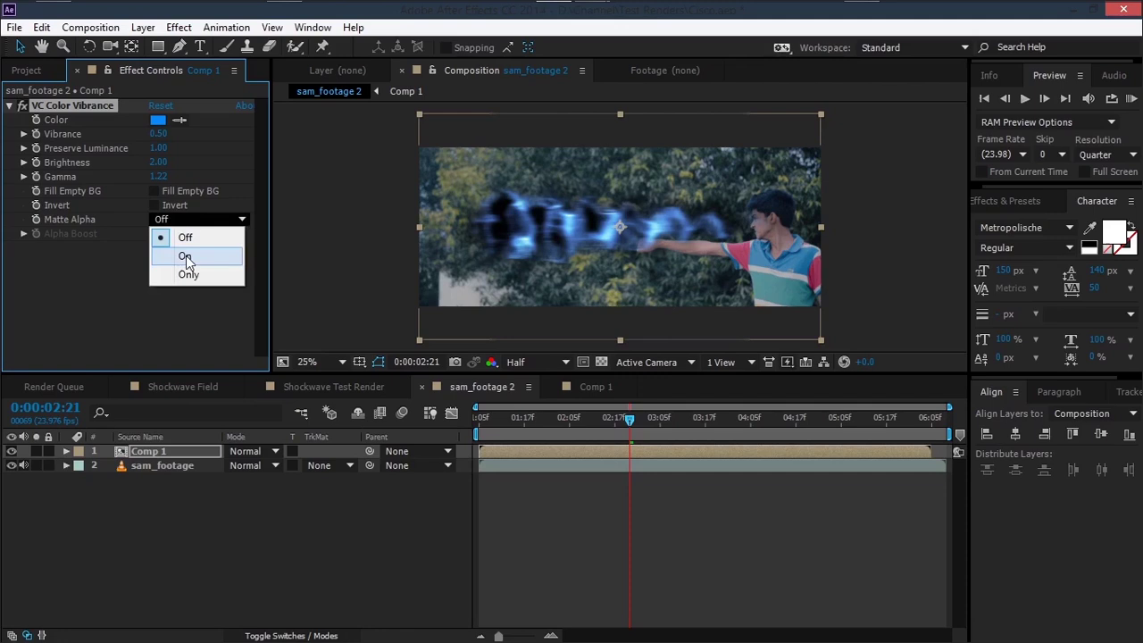
click(186, 255)
drag(549, 423, 682, 432)
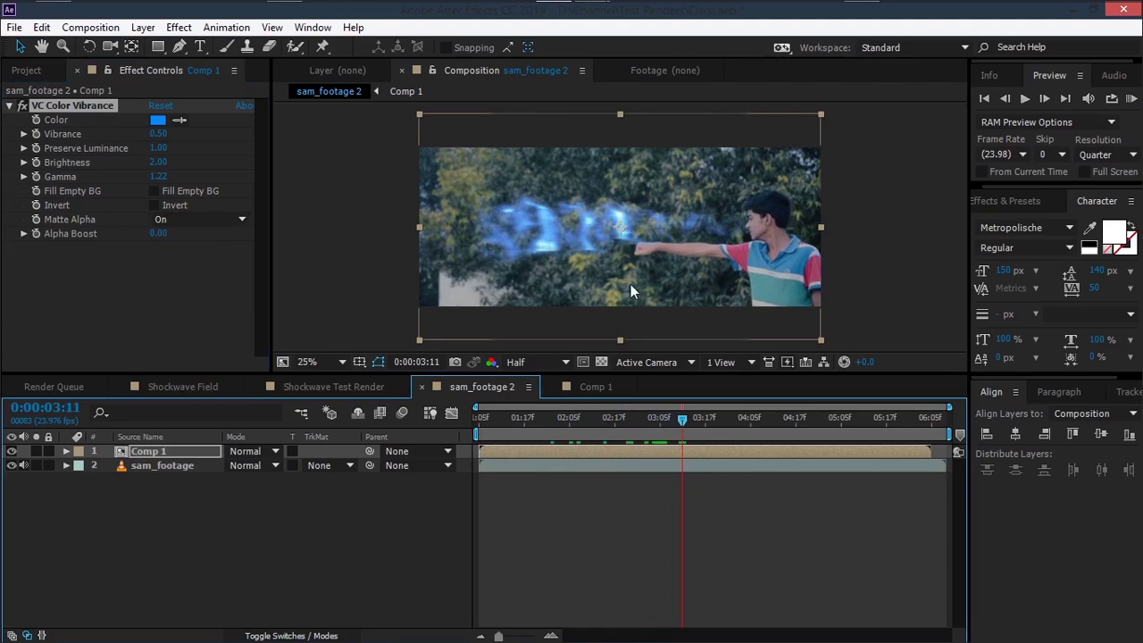
Step: Scale down the Comp 1 layer and move it so the shockwave's narrow end starts at the outstretched fist, checking at 0:00:03:15
drag(710, 223, 587, 244)
drag(294, 249, 384, 253)
drag(711, 419, 698, 420)
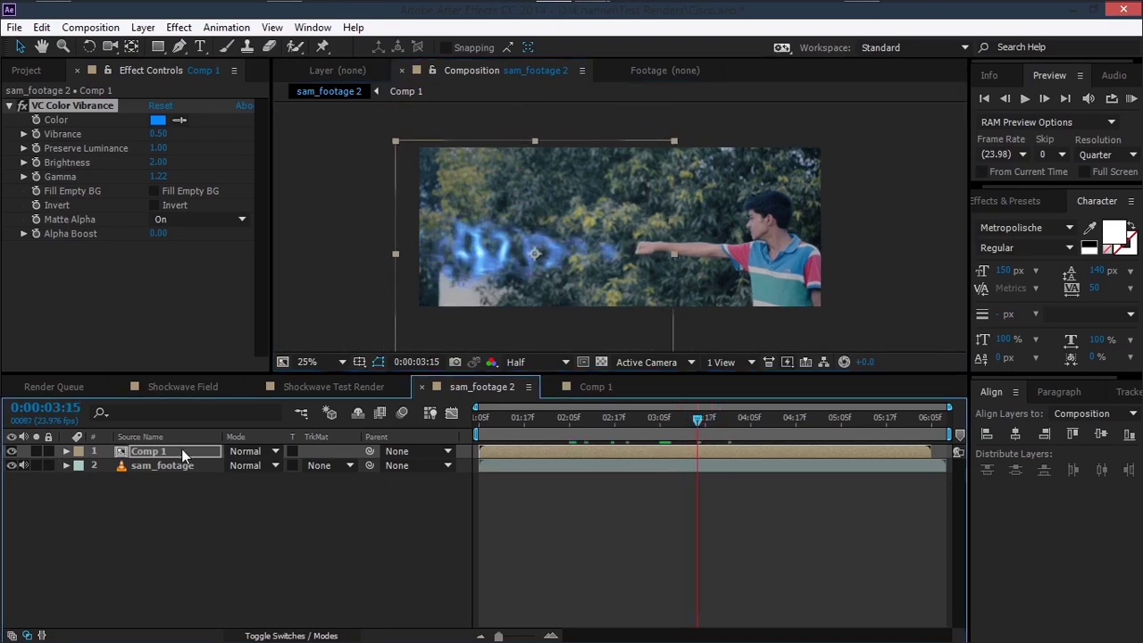
Step: Rename the Comp 1 composition in the project as Shockwave
key(Return)
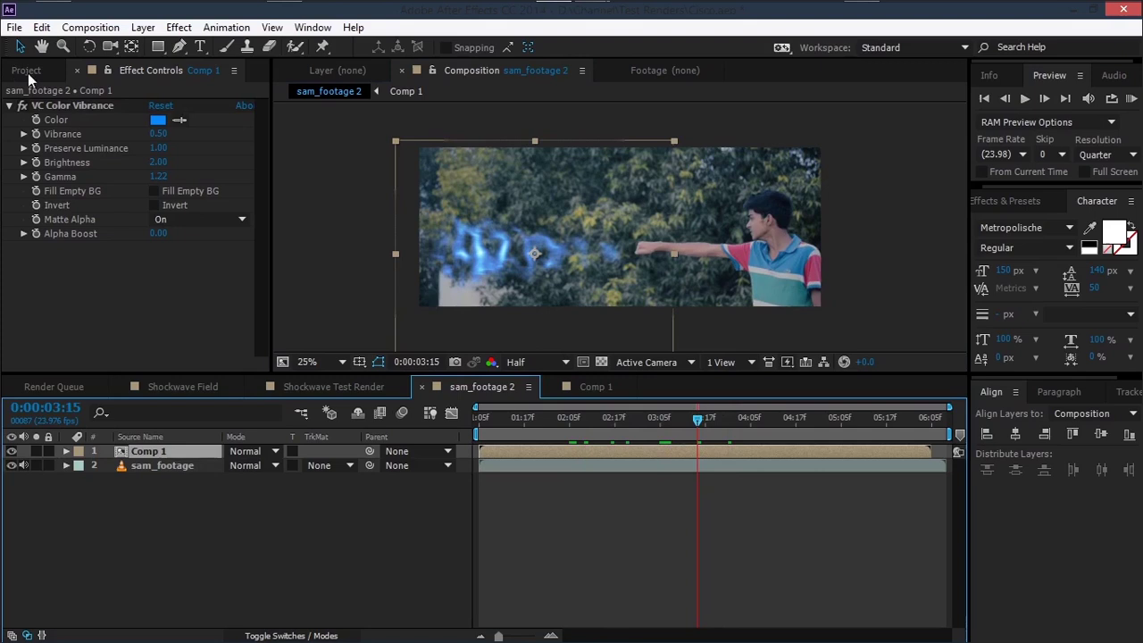
click(21, 71)
click(66, 222)
key(Return)
text(Sho)
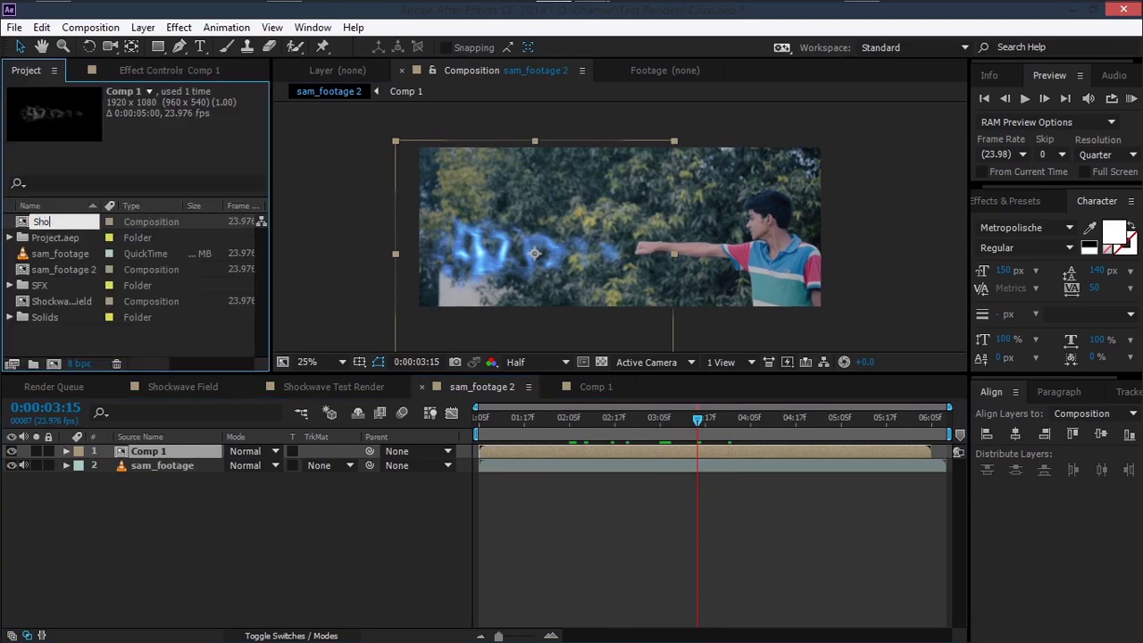
text(ckwave)
key(Return)
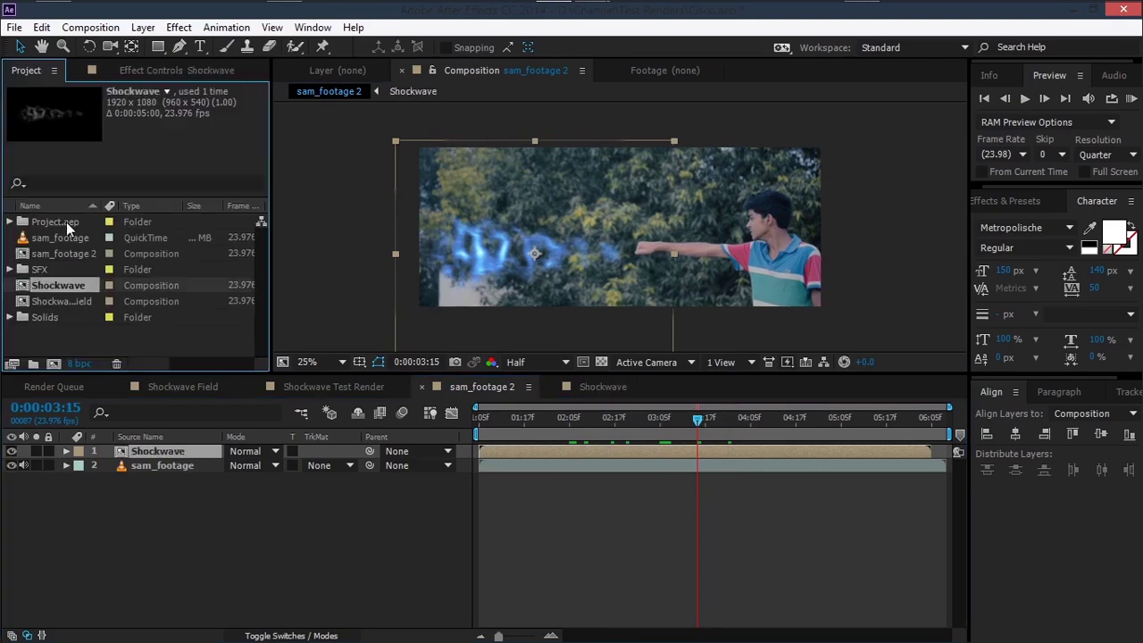
Step: Duplicate the Shockwave layer and rename the lower copy Shadow
click(138, 437)
key(ctrl+d)
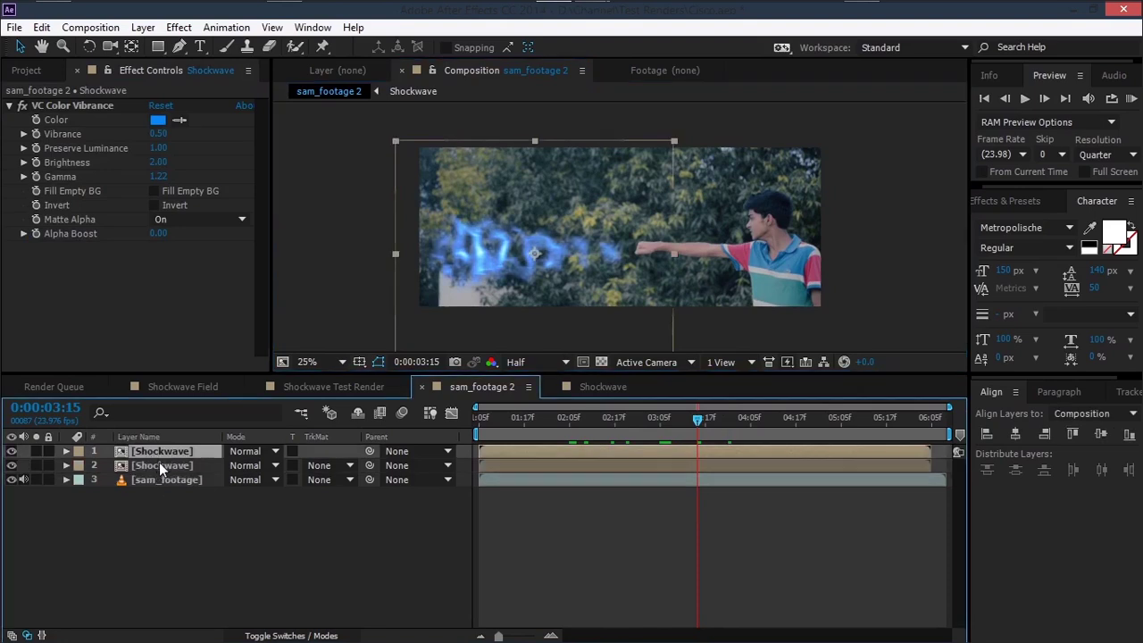
click(161, 466)
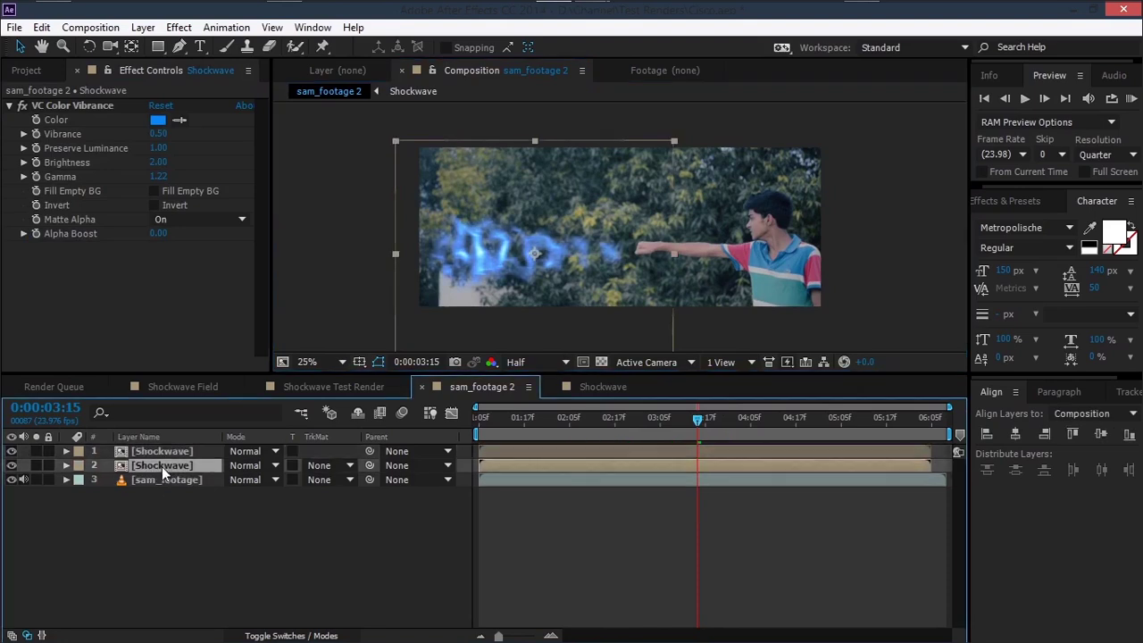
key(Return)
text(Sha)
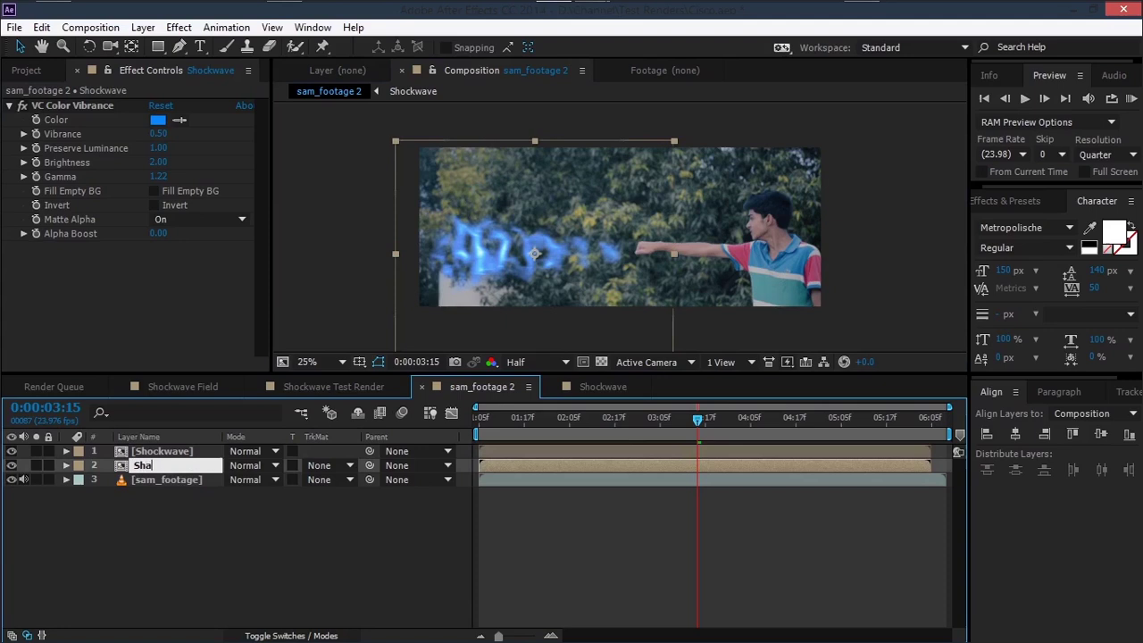
text(dow)
key(Return)
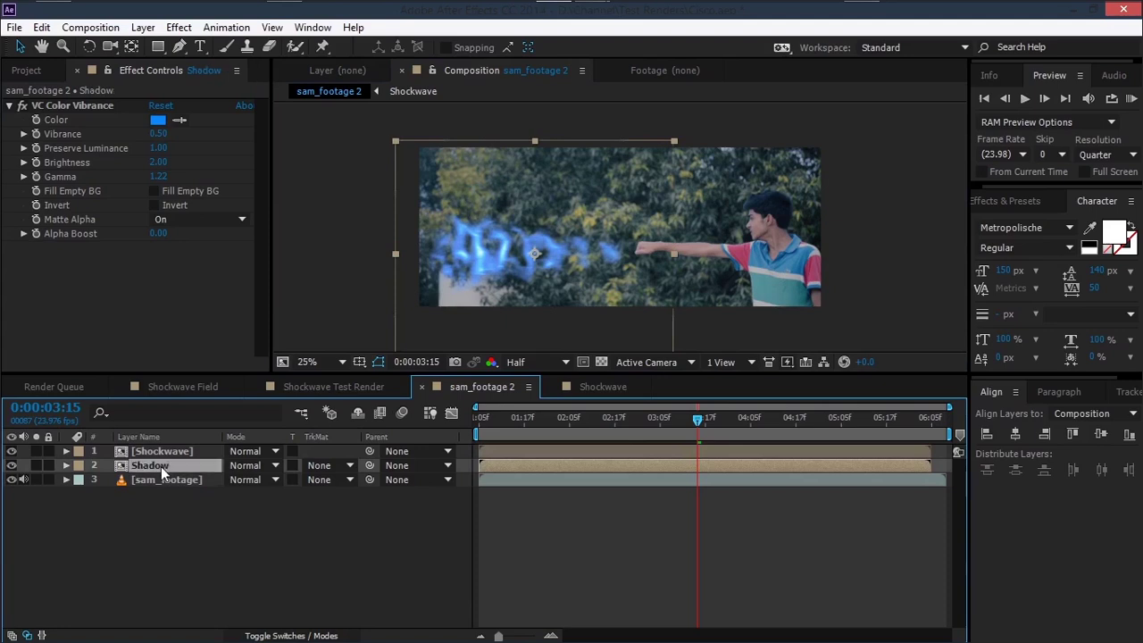
Step: On the Shadow layer's VC Color Vibrance, set the color to white, vibrance to 1.23, gamma to 3 and alpha boost to 0.21
click(157, 120)
mouse_move(93, 393)
mouse_down()
mouse_move(84, 402)
mouse_move(6, 361)
mouse_move(3, 336)
mouse_up()
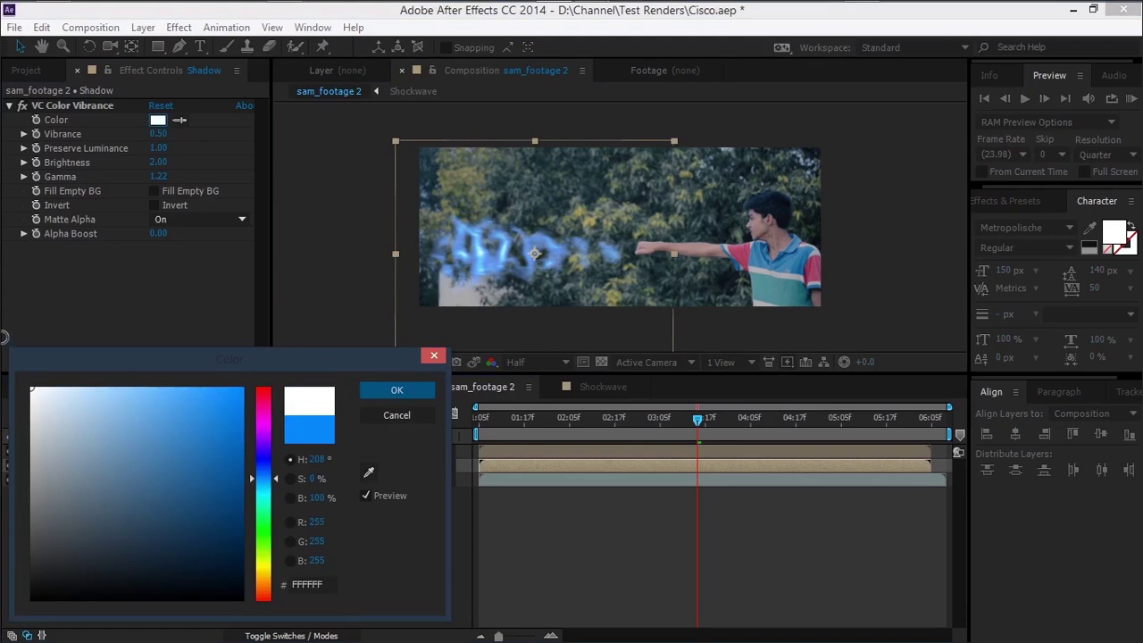
click(396, 390)
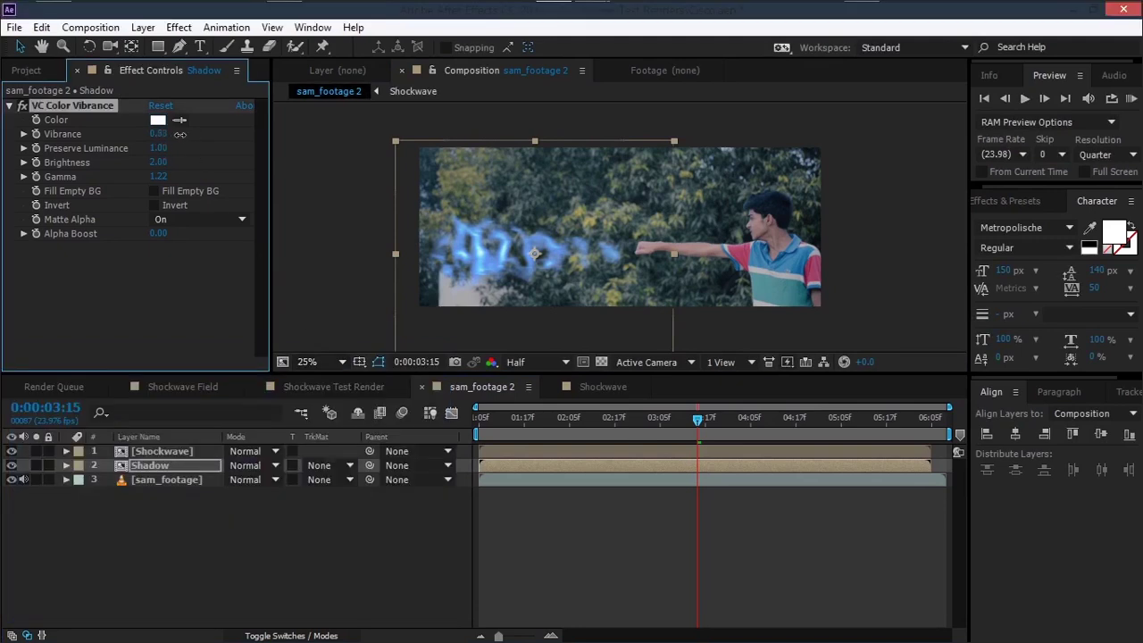
drag(216, 134, 219, 146)
drag(186, 172, 288, 165)
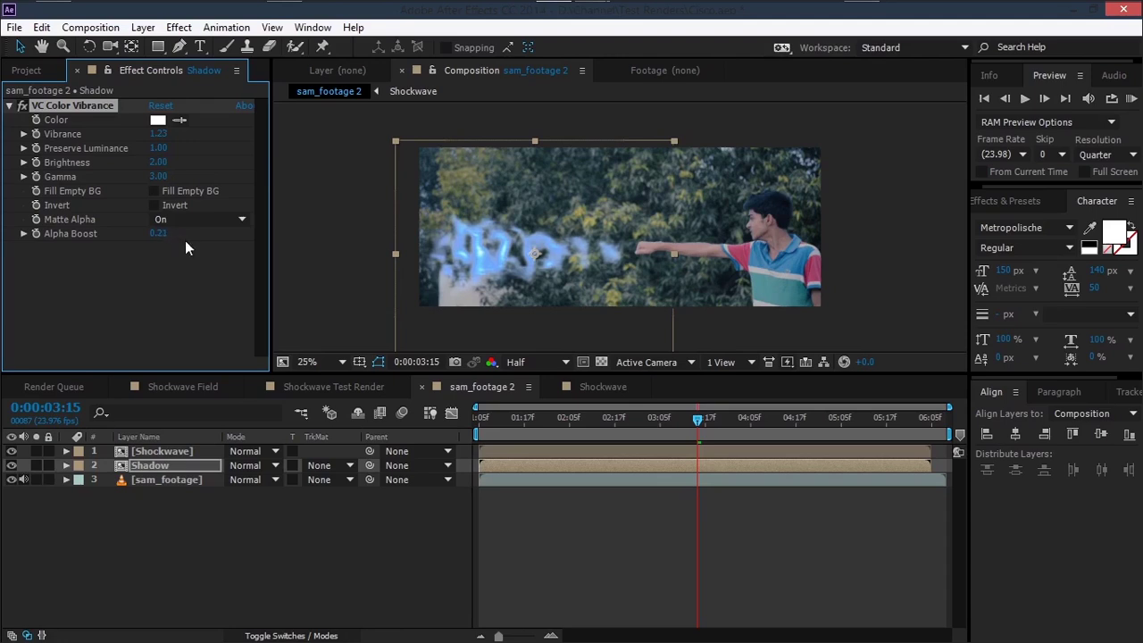
Step: Apply Tint to the Shadow layer and map both its black and white to black
key(alt+t)
mouse_move(241, 200)
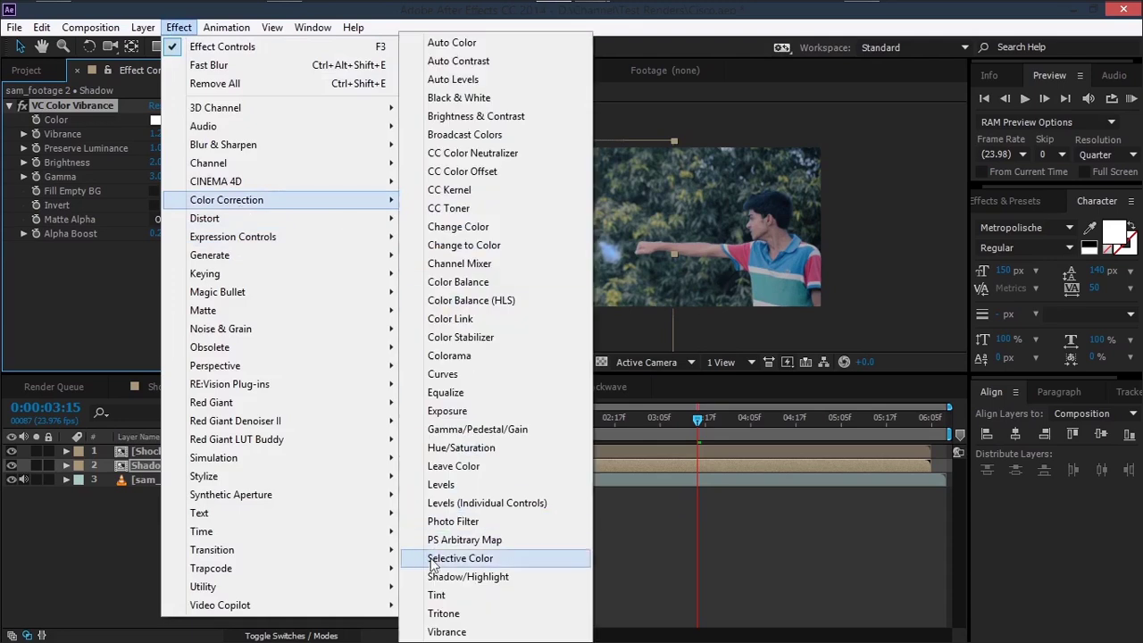
click(437, 595)
click(178, 278)
click(160, 262)
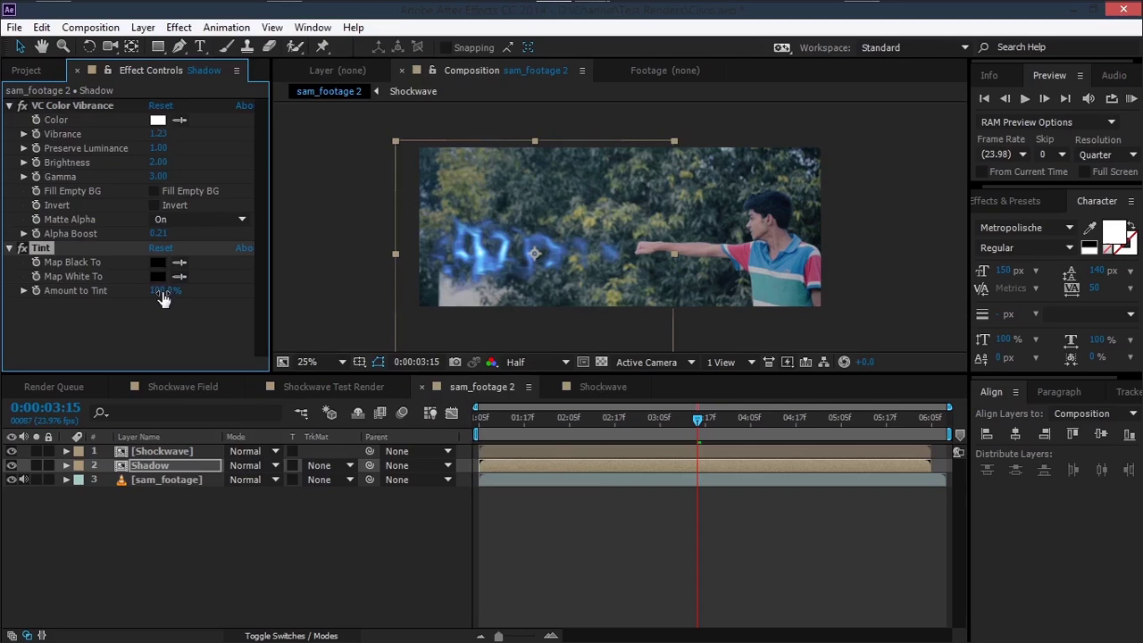
Step: Isolate the Shadow layer over the transparency grid and lower its Preserve Luminance to 0.42
click(36, 465)
click(601, 362)
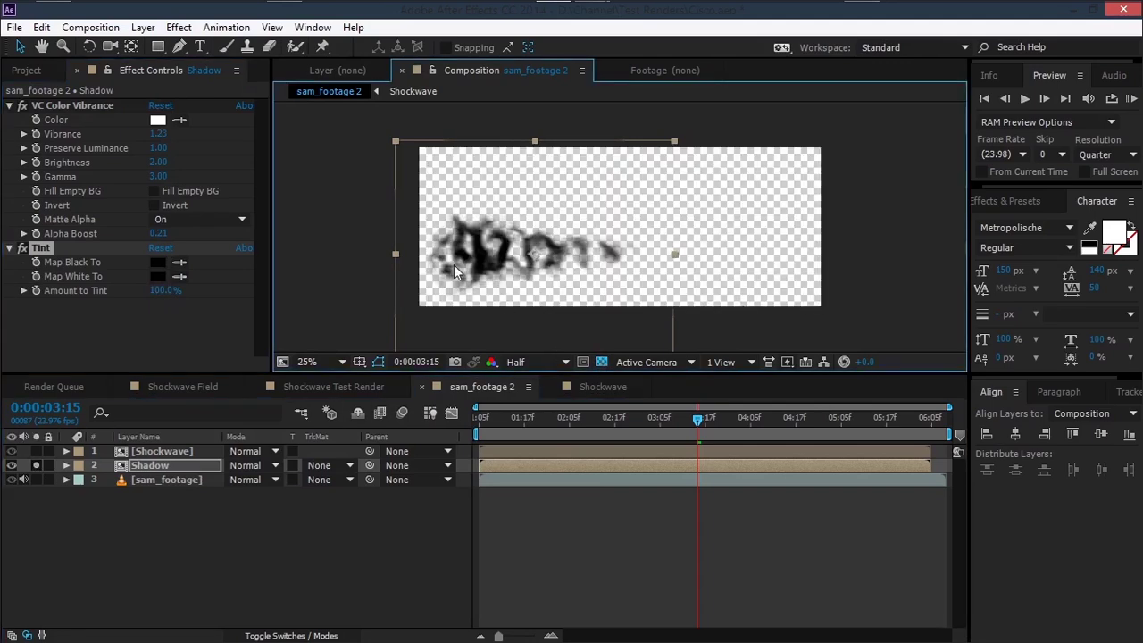
mouse_move(158, 147)
mouse_down()
mouse_move(109, 158)
mouse_move(143, 161)
mouse_up()
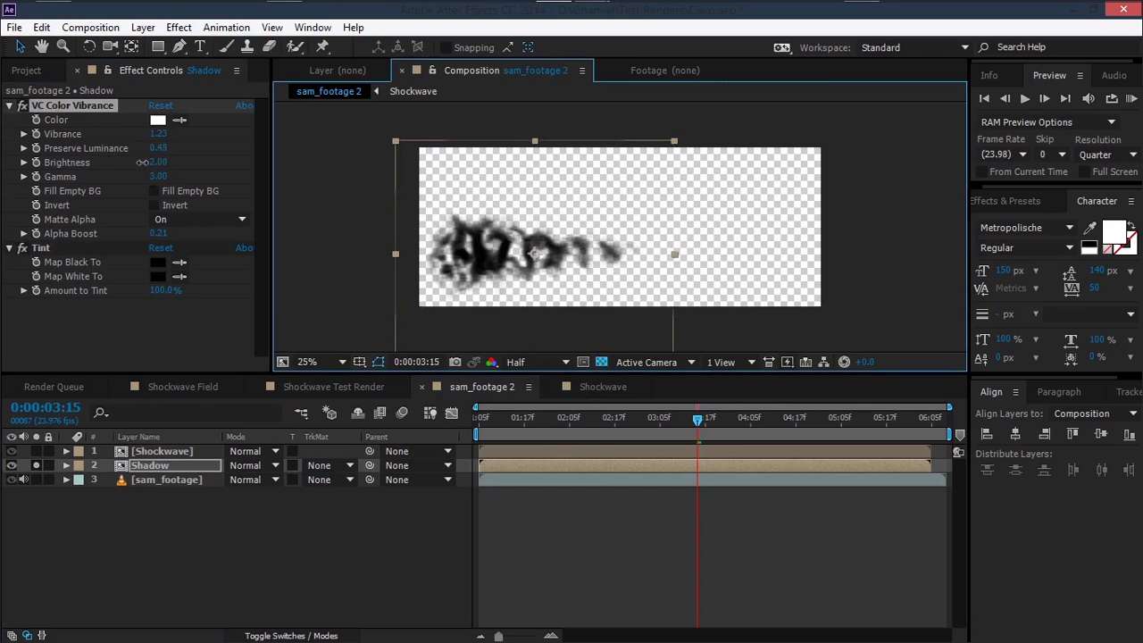
Step: Apply Fast Blur to the Shadow layer with a Blurriness of 83
click(179, 27)
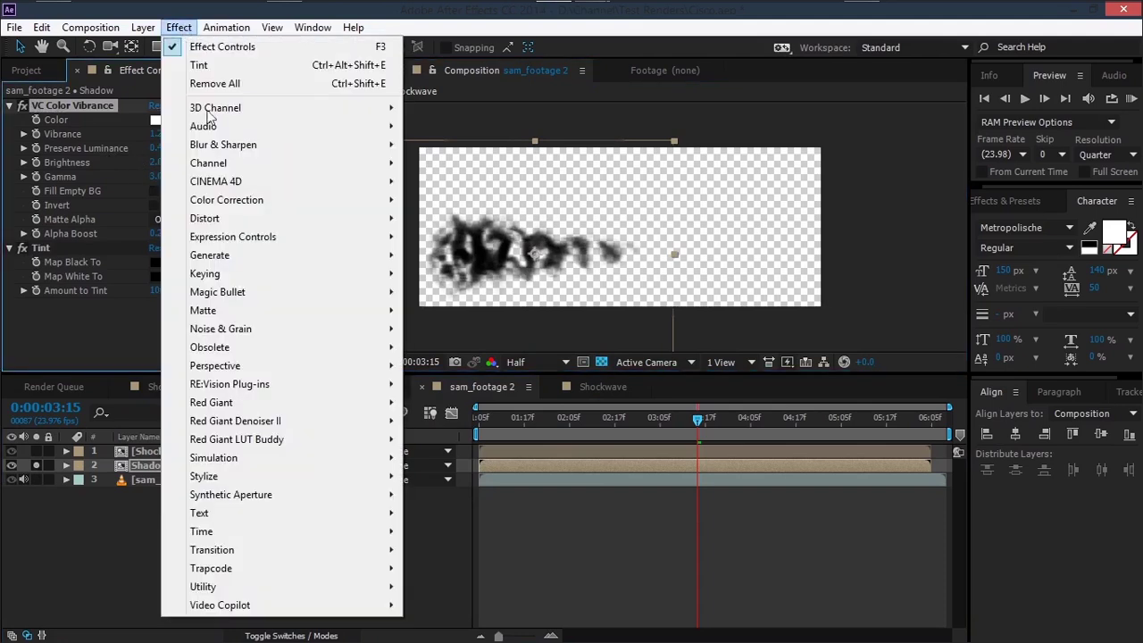
mouse_move(268, 145)
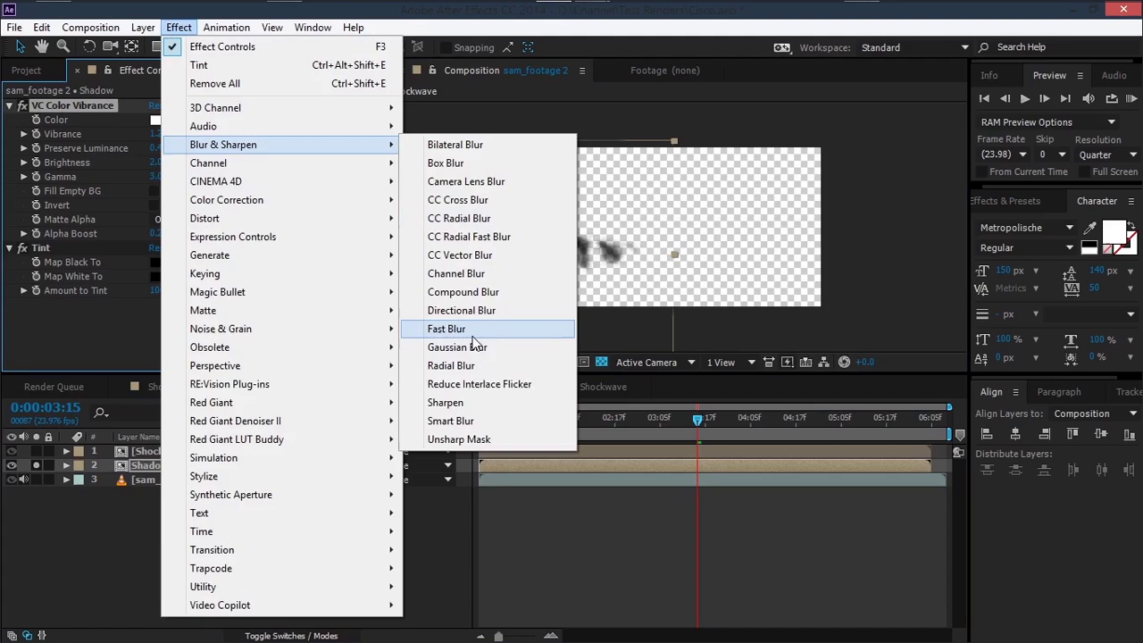
click(471, 343)
drag(157, 320, 227, 323)
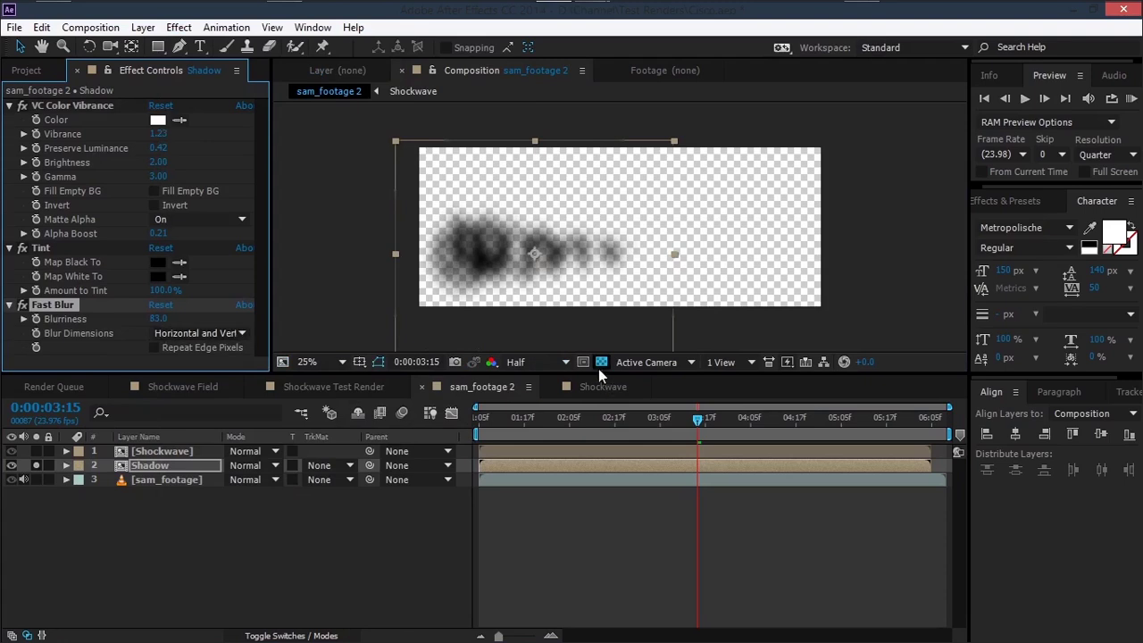
Step: Restore the full composite view and fine-tune the Shadow: Amount to Tint 83%, Preserve Luminance and Alpha Boost 1.00, Blurriness 127
click(36, 466)
click(601, 362)
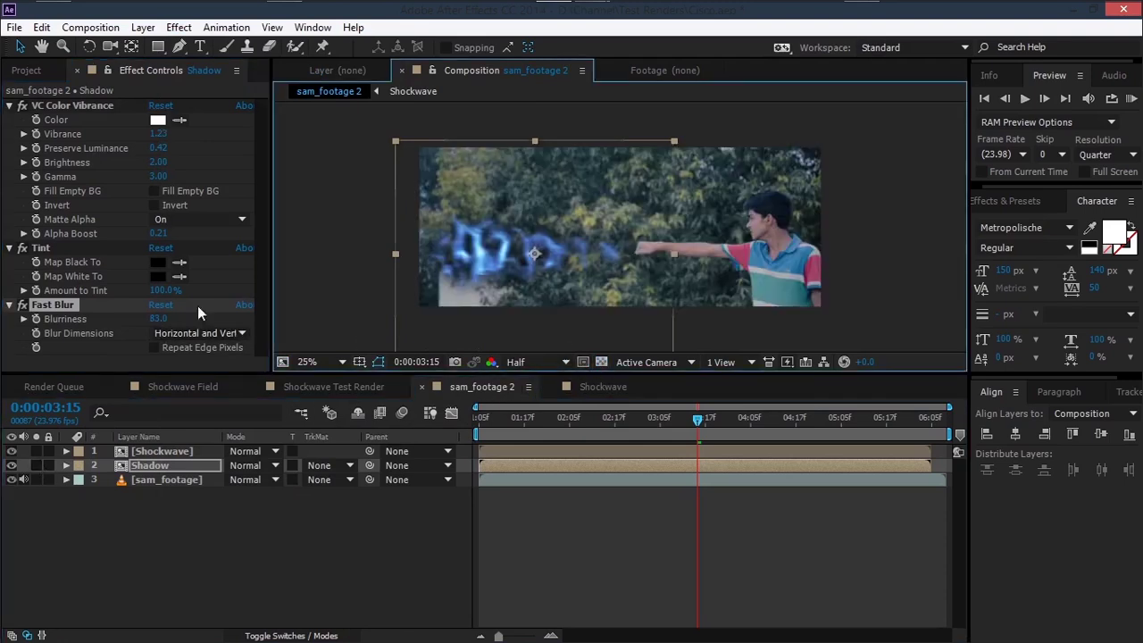
mouse_move(158, 291)
mouse_down()
mouse_move(143, 298)
mouse_move(154, 301)
mouse_up()
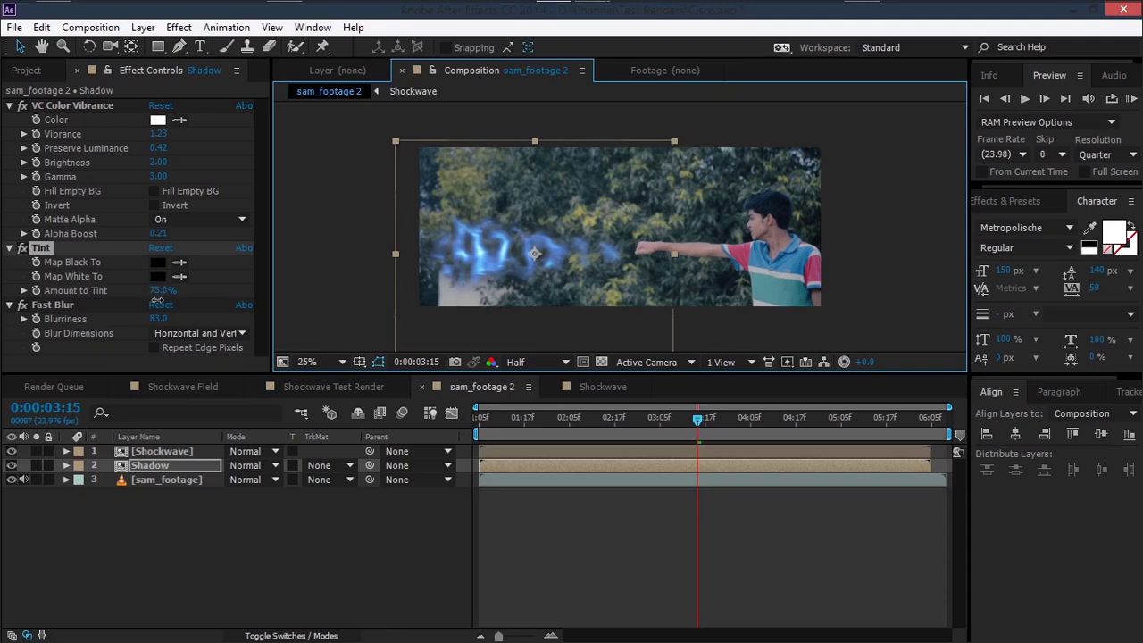
drag(158, 148, 127, 167)
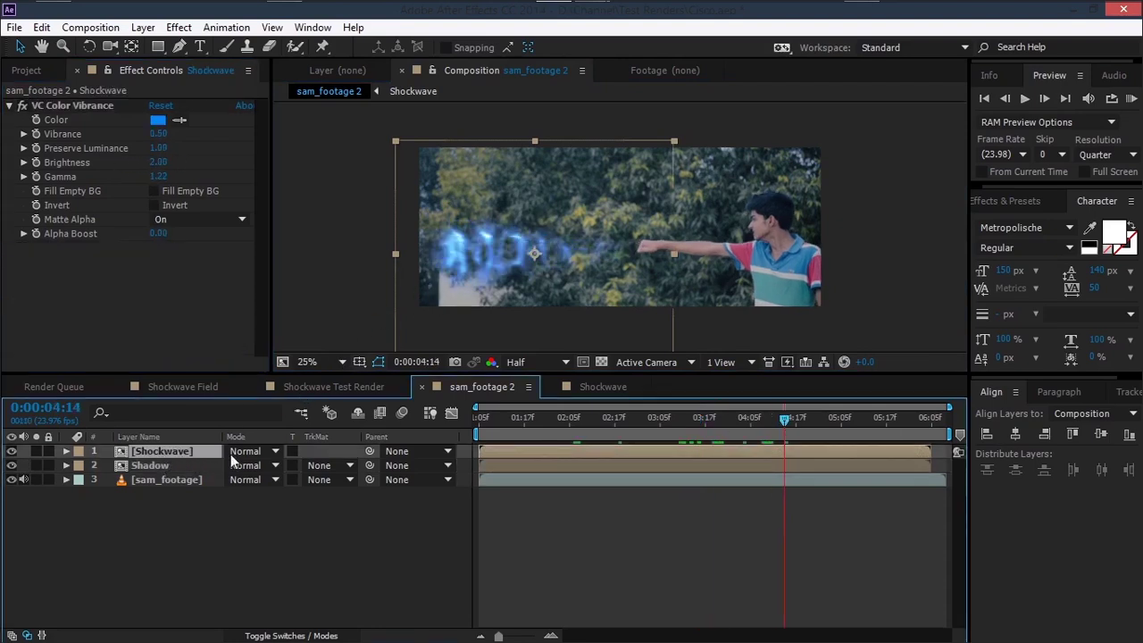
Step: In the Shockwave composition, duplicate the lowest Shockwave layer and move the copy above Sharp Highlights
click(605, 391)
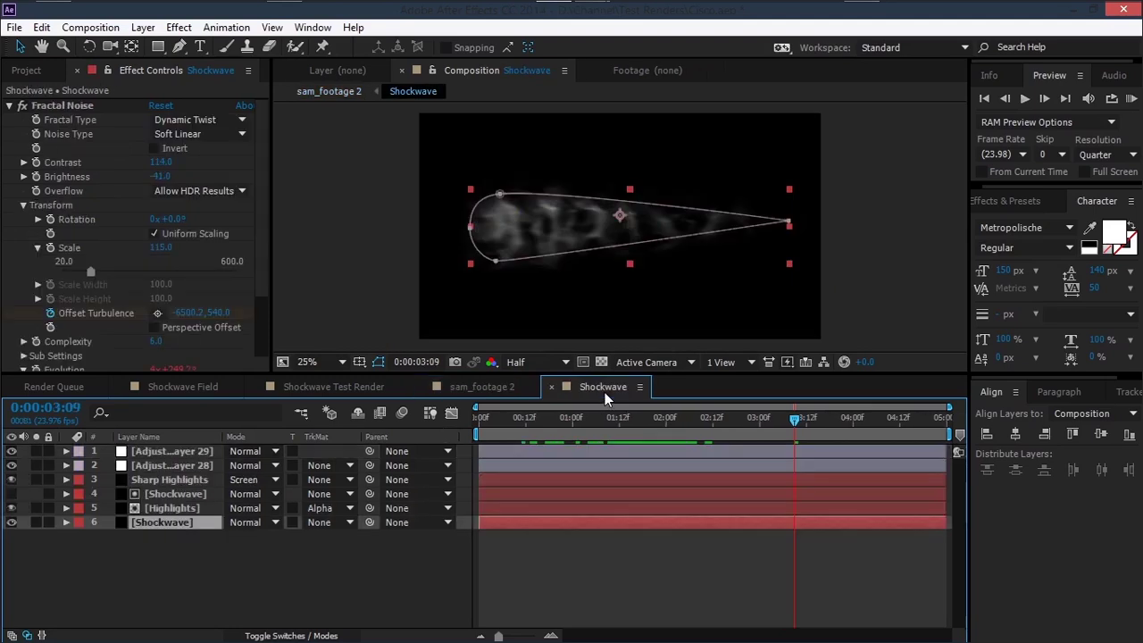
click(313, 548)
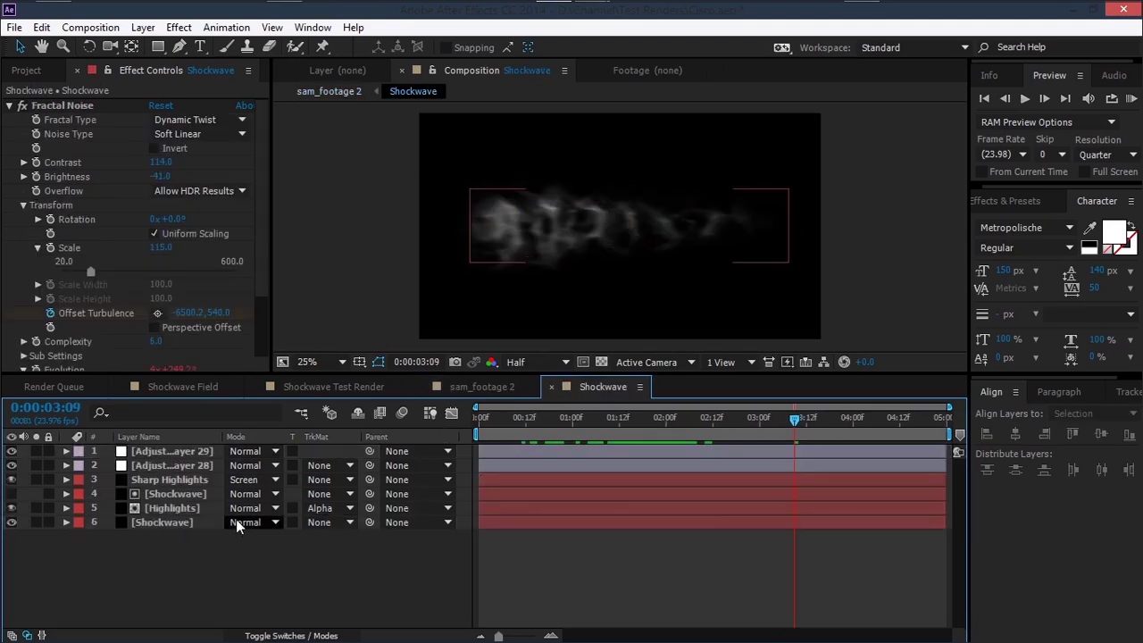
click(182, 524)
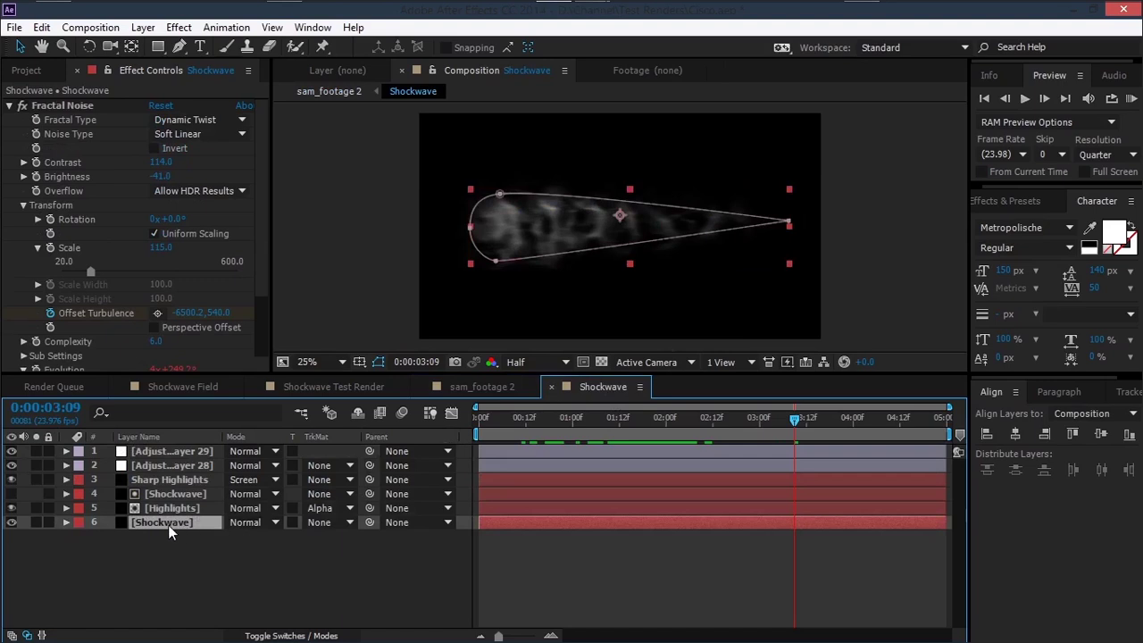
key(ctrl+d)
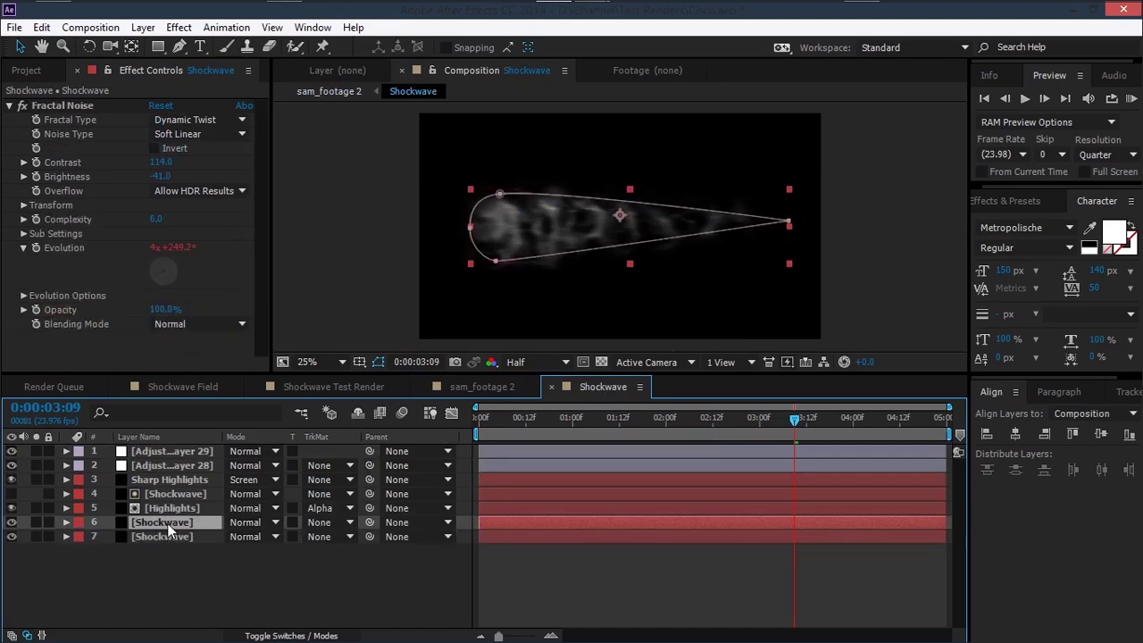
drag(168, 527, 173, 476)
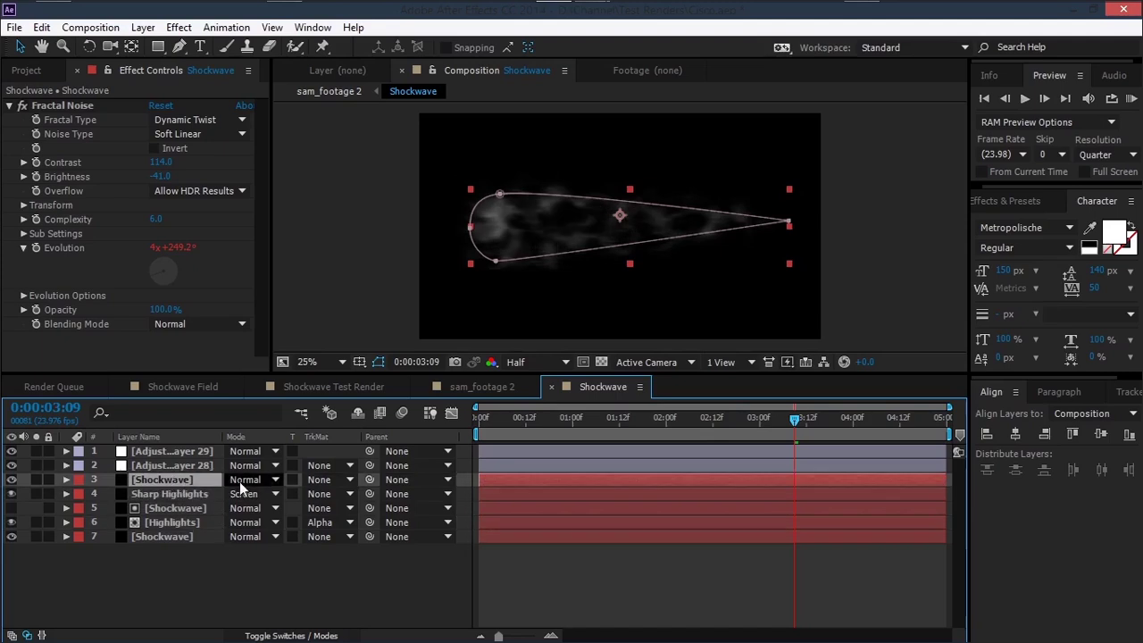
Step: Set the copied Shockwave layer to Screen mode, shift it earlier in time and extend its out point to the composition's end
click(246, 480)
click(319, 309)
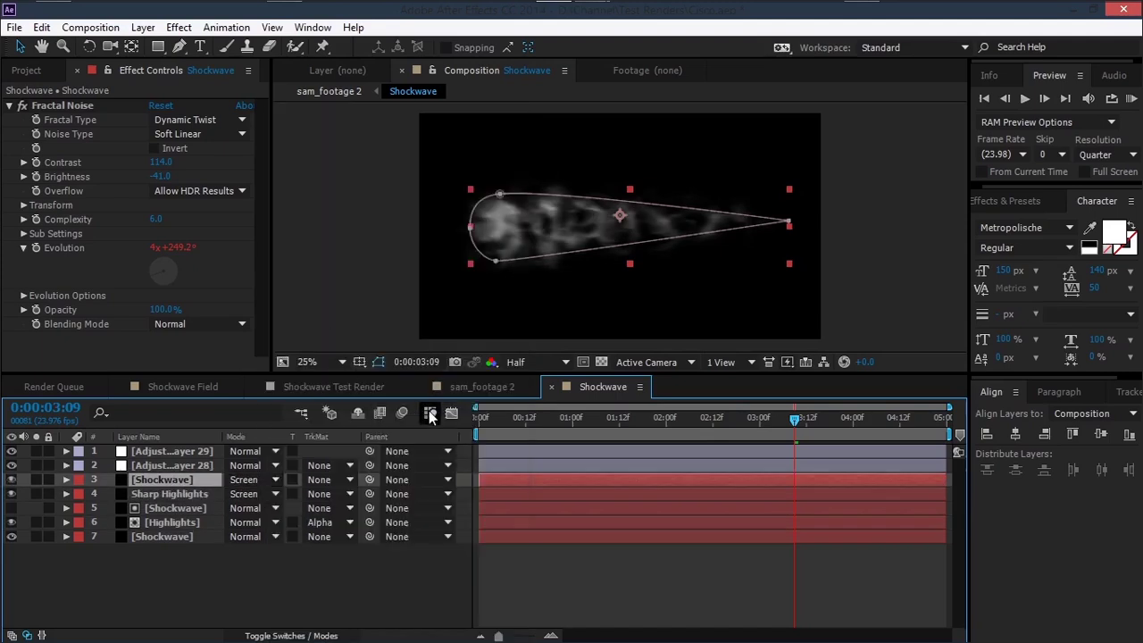
drag(871, 478, 944, 480)
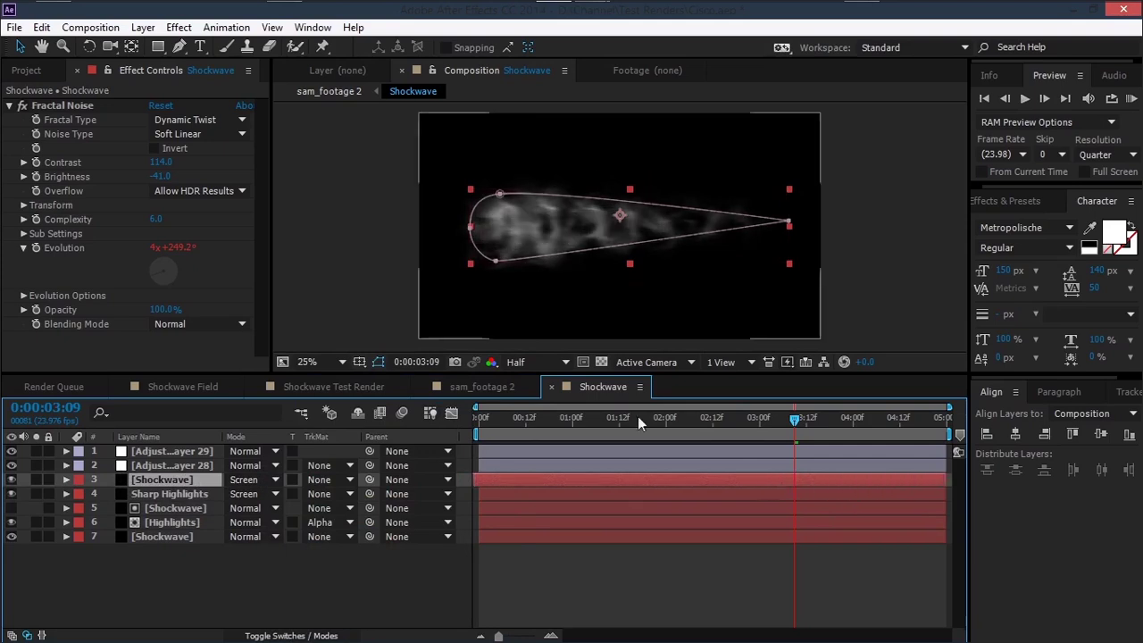
click(329, 289)
drag(551, 422, 728, 420)
Step: Add a new adjustment layer above the layers in sam_footage 2 and apply the Glow effect to it
click(482, 386)
right_click(154, 544)
mouse_move(201, 371)
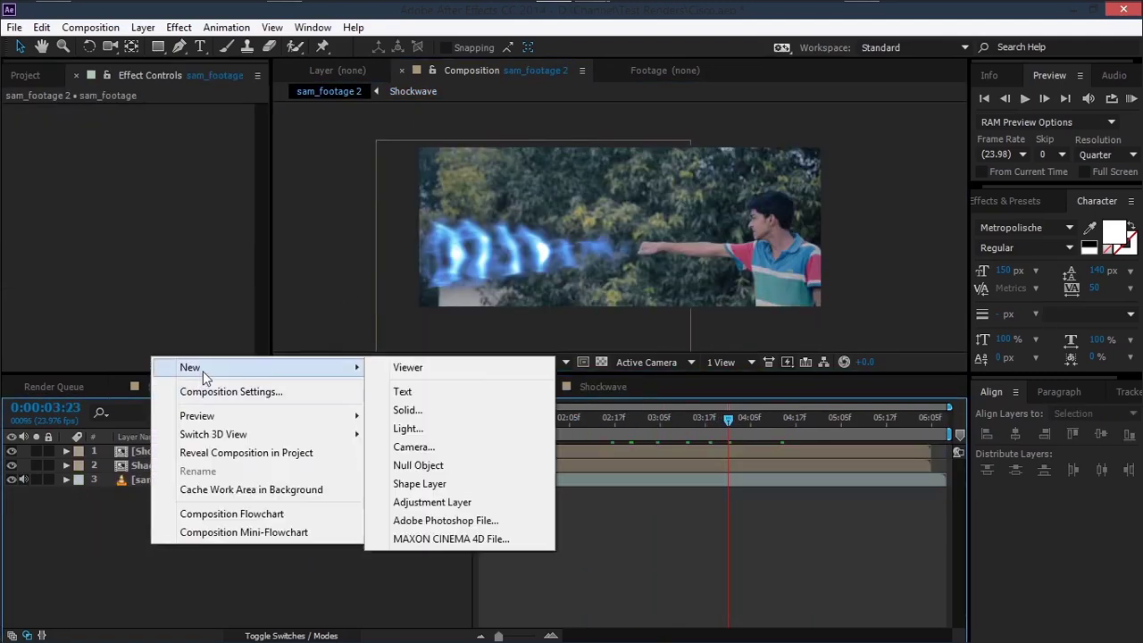
click(422, 495)
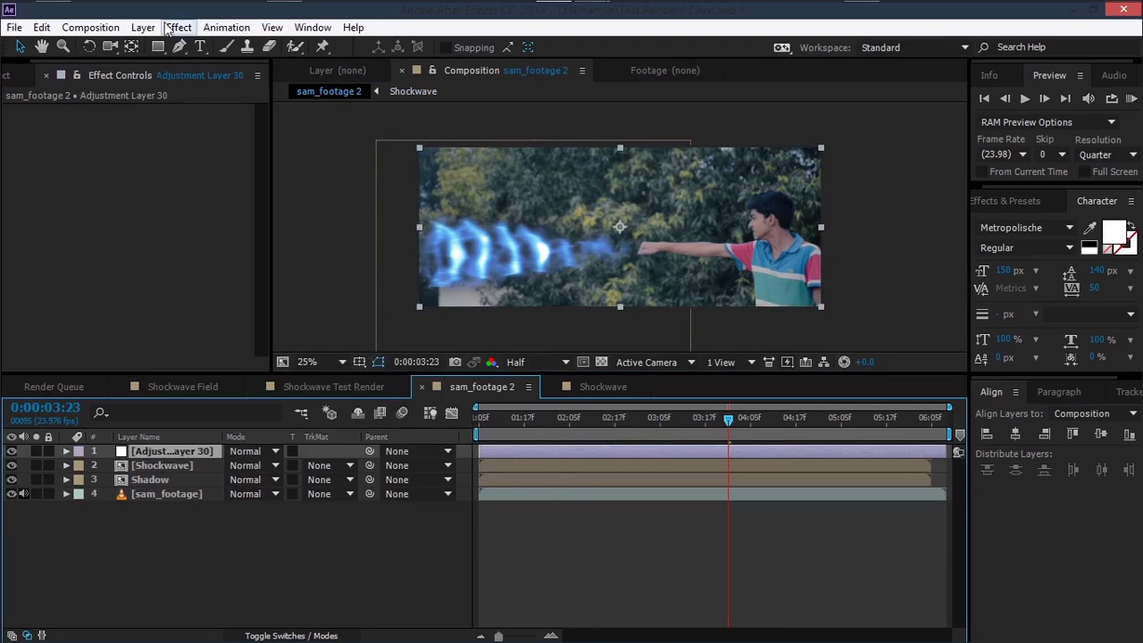
click(174, 28)
mouse_move(229, 479)
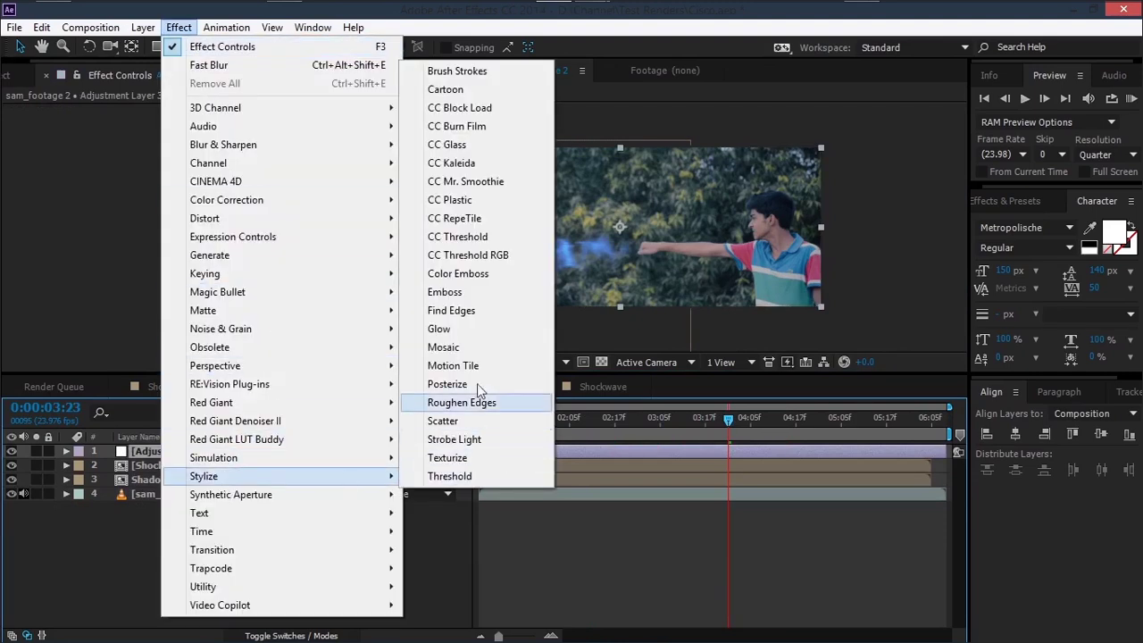
click(449, 329)
Step: Mask the adjustment layer with a rectangle from beyond the frame's left edge to the fist and set Mask Feather to 200 pixels
key(q)
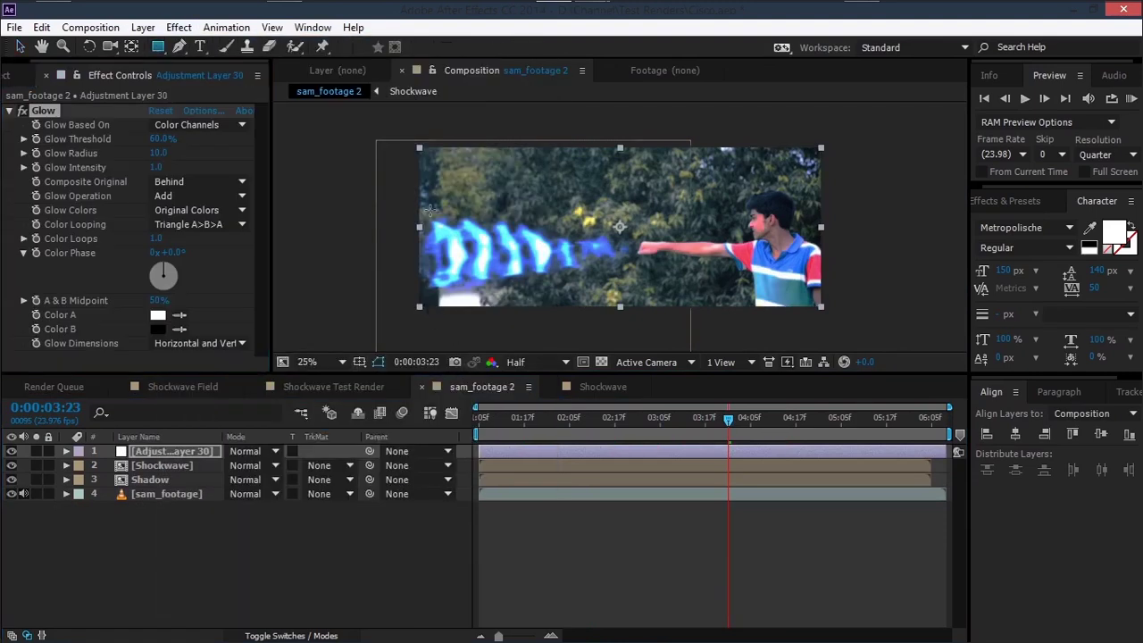
drag(322, 122, 641, 343)
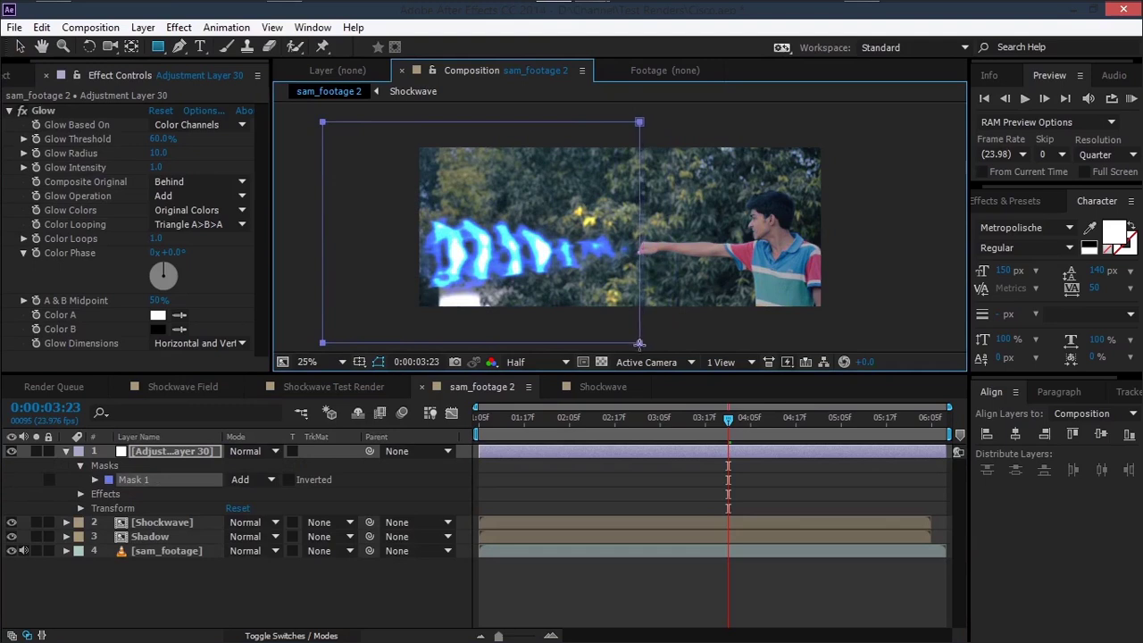
key(f)
click(259, 480)
text(200)
key(Return)
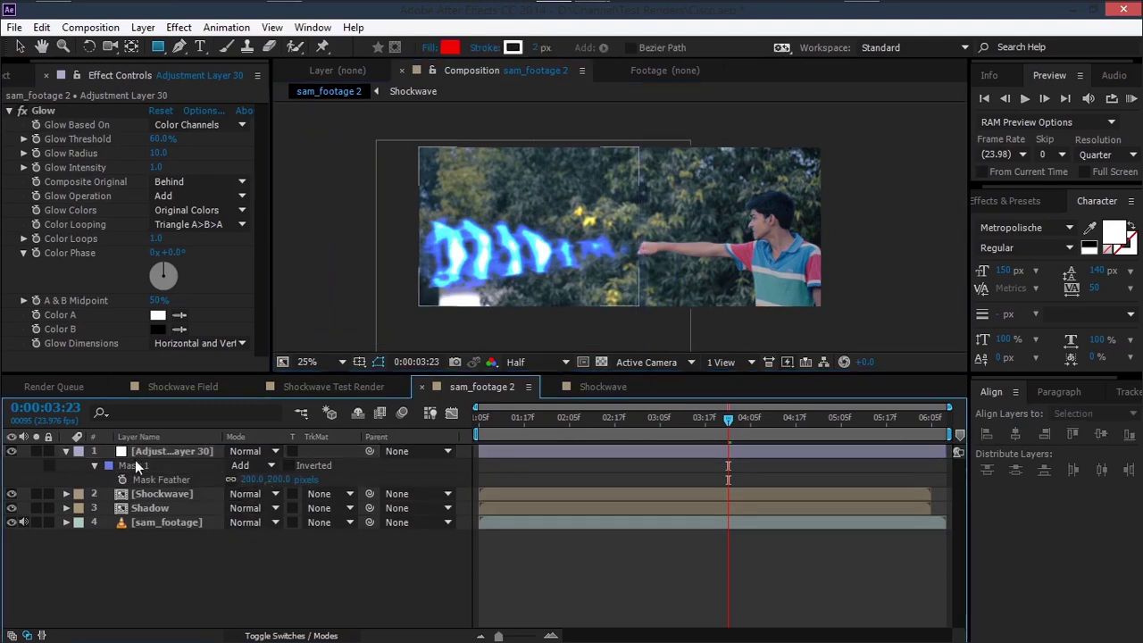
Step: Set the adjustment layer's Glow Threshold to 70.2%, Glow Intensity to 0.6 and Glow Radius to 320
click(67, 451)
click(170, 451)
drag(164, 139, 183, 139)
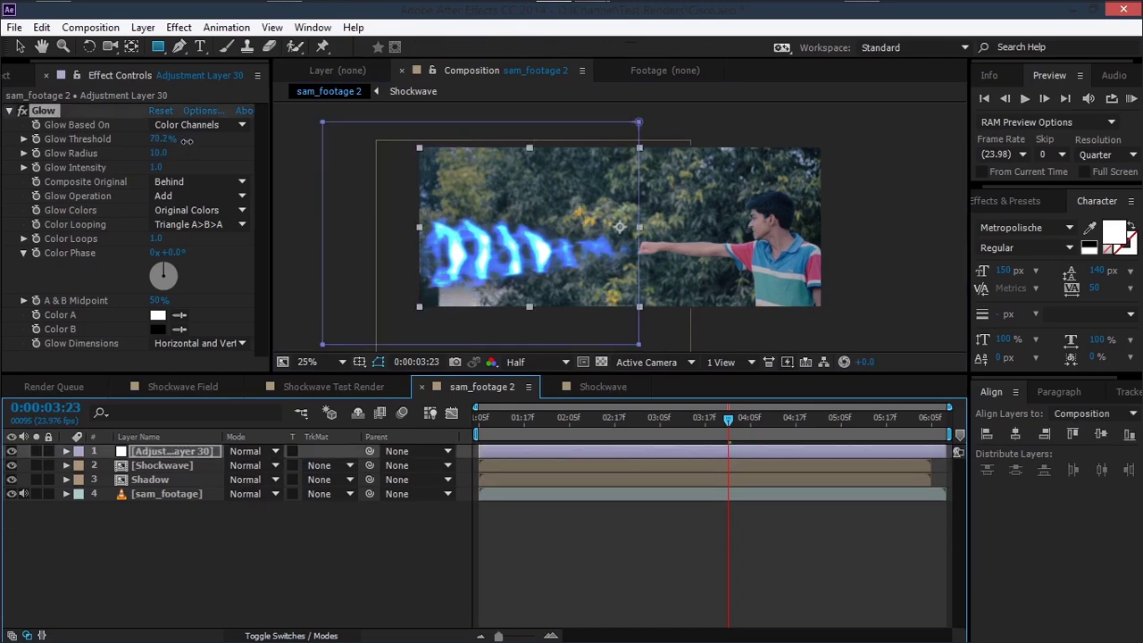
drag(158, 167, 150, 172)
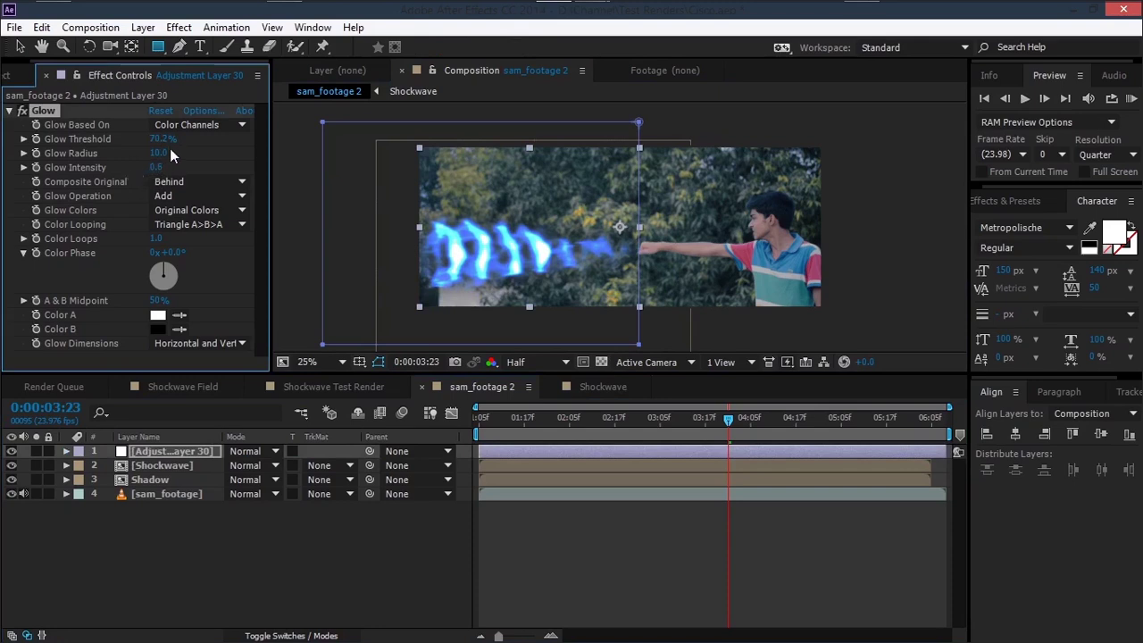
drag(158, 153, 476, 185)
Step: Duplicate the Glow effect and give the copy an intensity of 0.4 and a radius of about 880
click(45, 116)
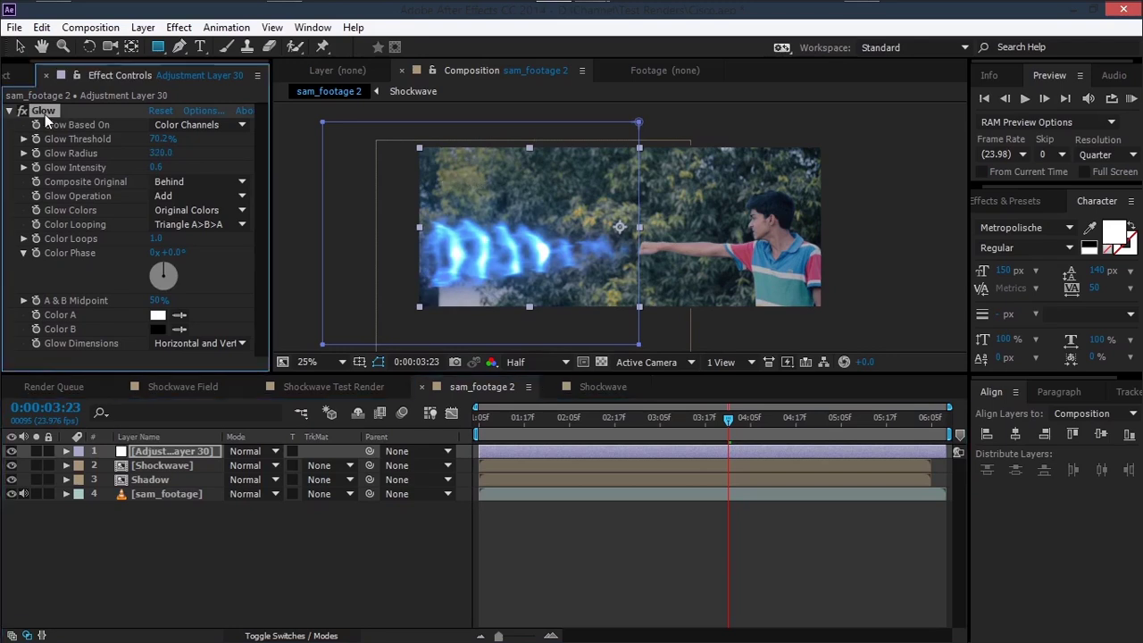
key(ctrl+d)
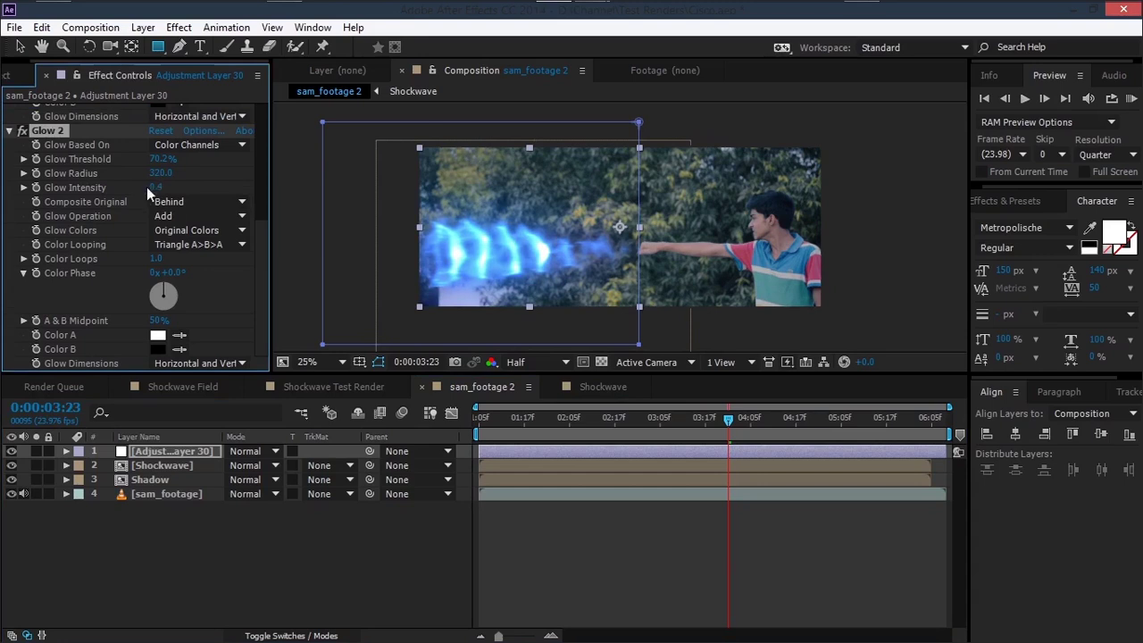
drag(160, 173, 190, 173)
drag(144, 178, 154, 181)
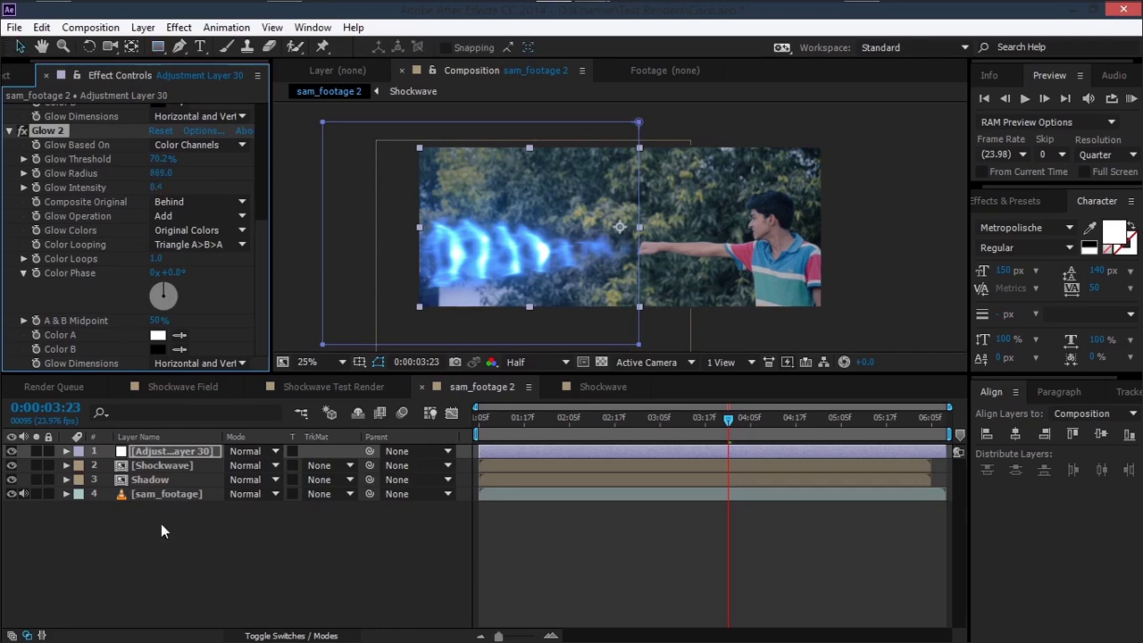
Step: Delay the Shockwave and Shadow layers together so they start just before 0:00:02:12, as the punch is thrown
click(150, 479)
click(561, 418)
click(607, 418)
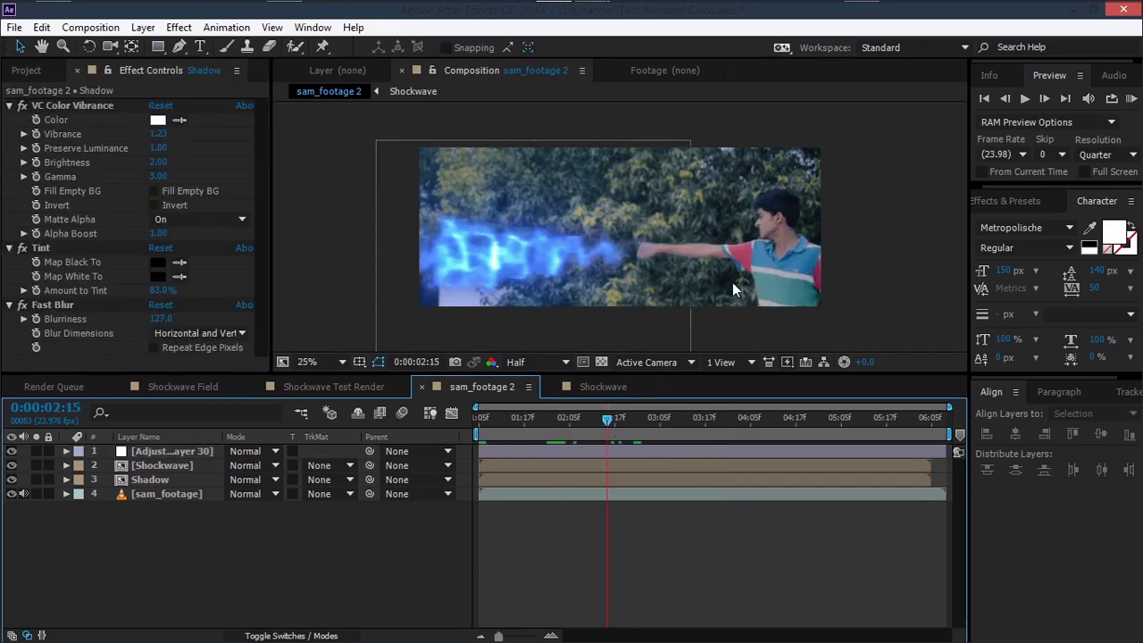
click(596, 418)
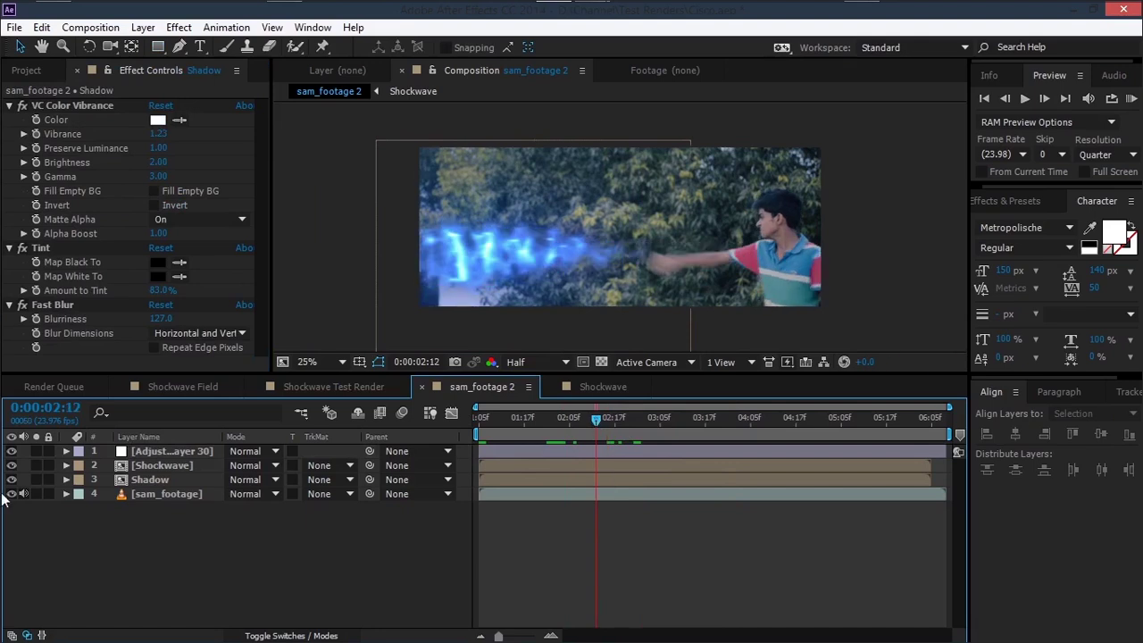
click(513, 465)
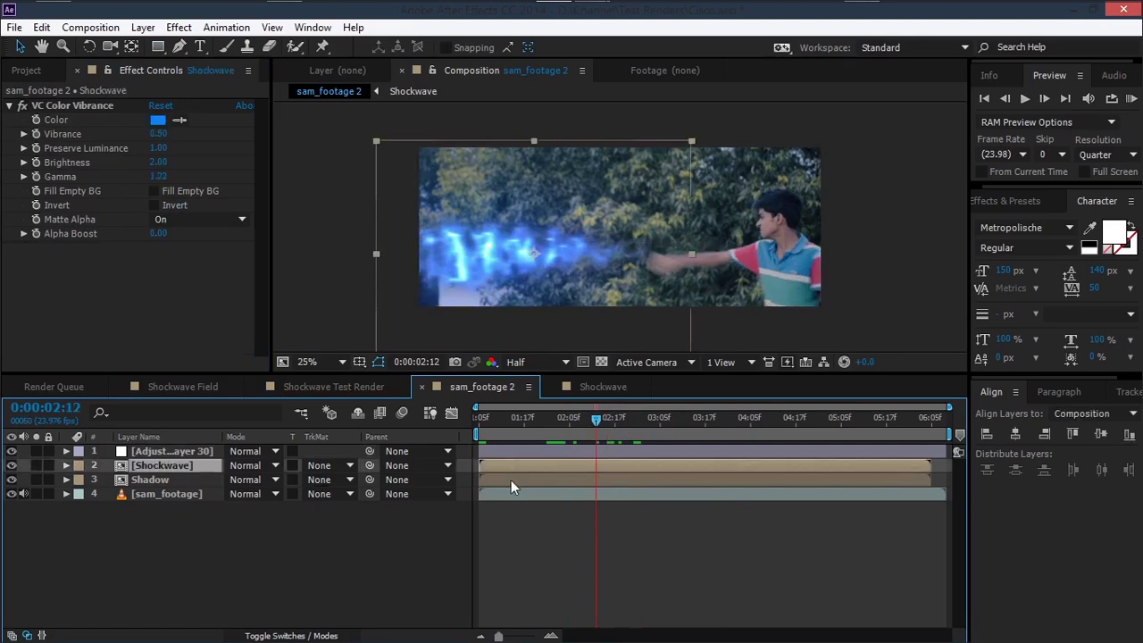
shift+click(510, 480)
drag(590, 477, 611, 480)
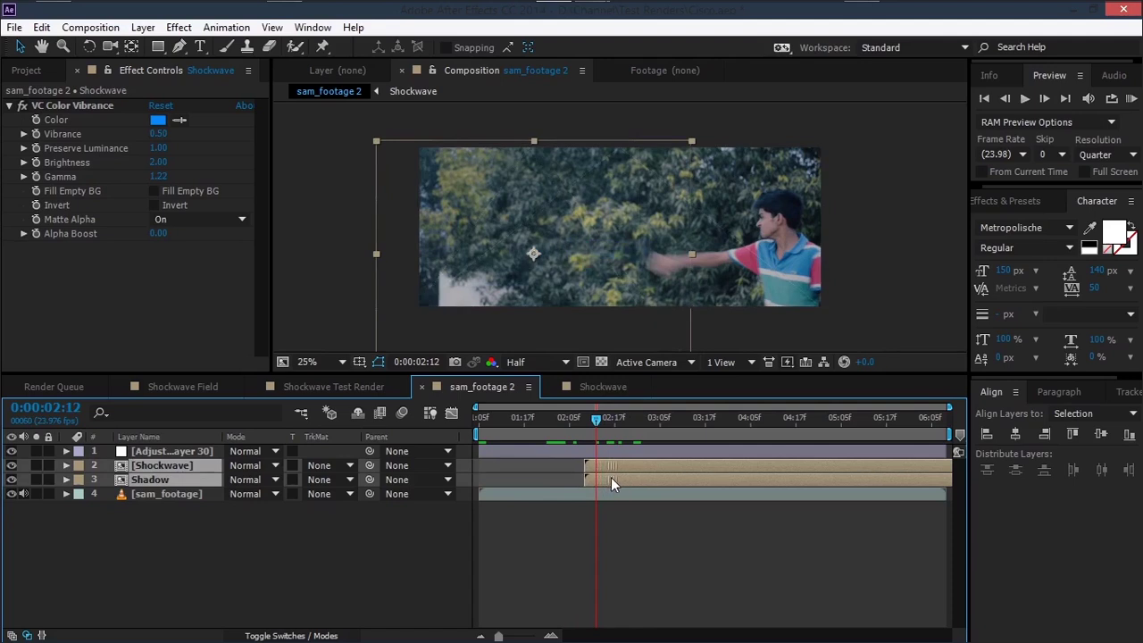
Step: Keyframe the adjustment layer's Opacity from 0% at about 0:00:02:08 to 100% at 0:00:03:08 and review the glow's fade-in
drag(584, 429, 671, 447)
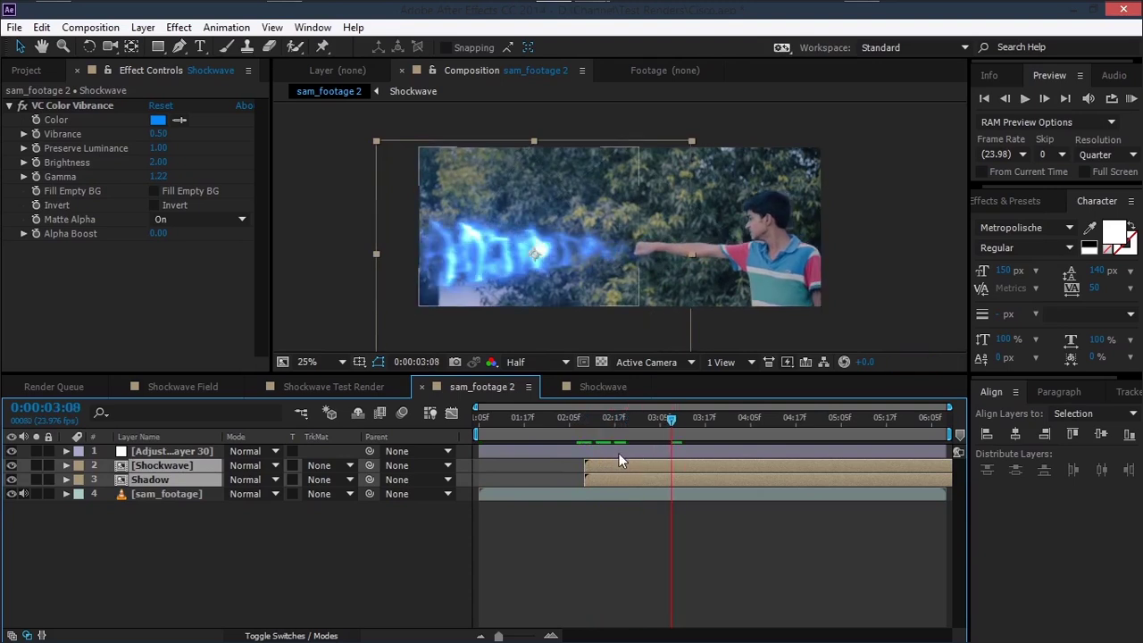
click(163, 451)
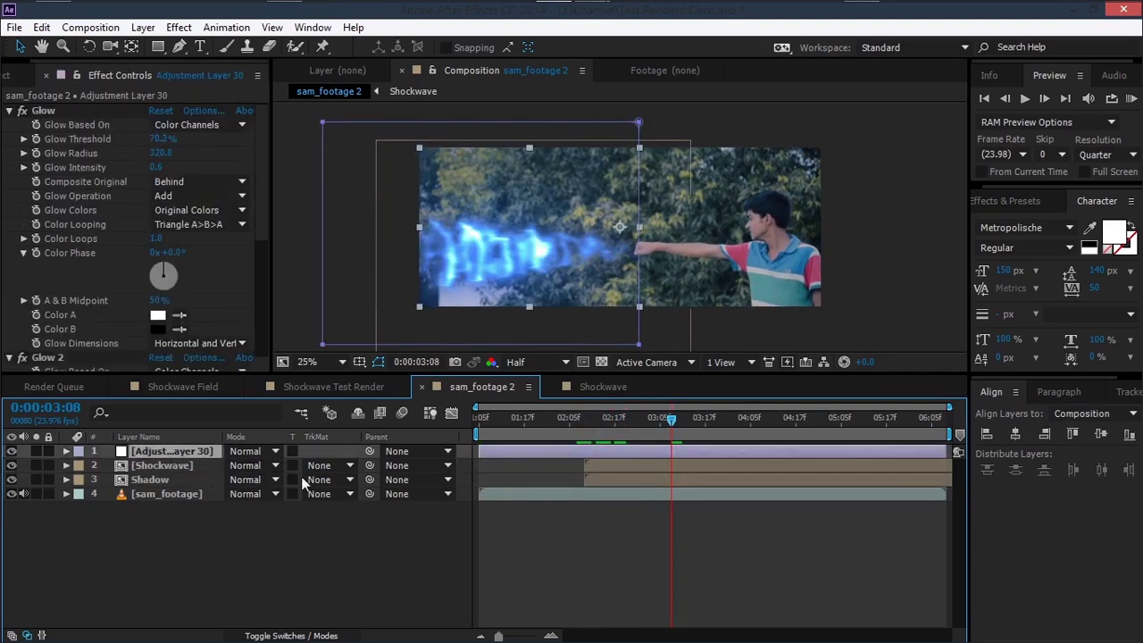
key(t)
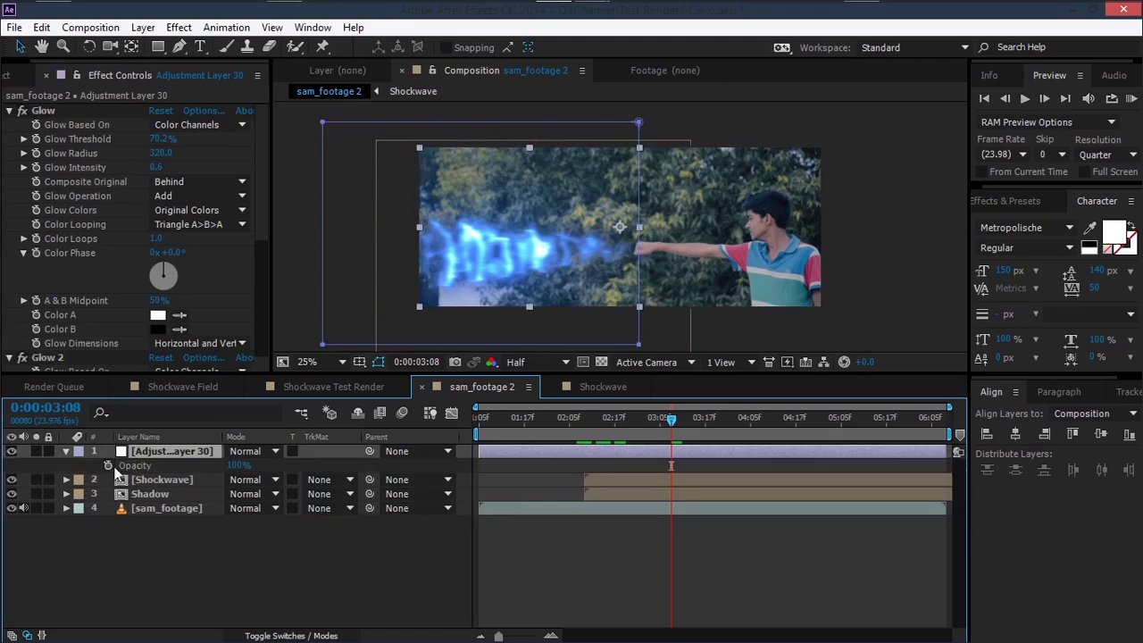
click(109, 466)
click(580, 422)
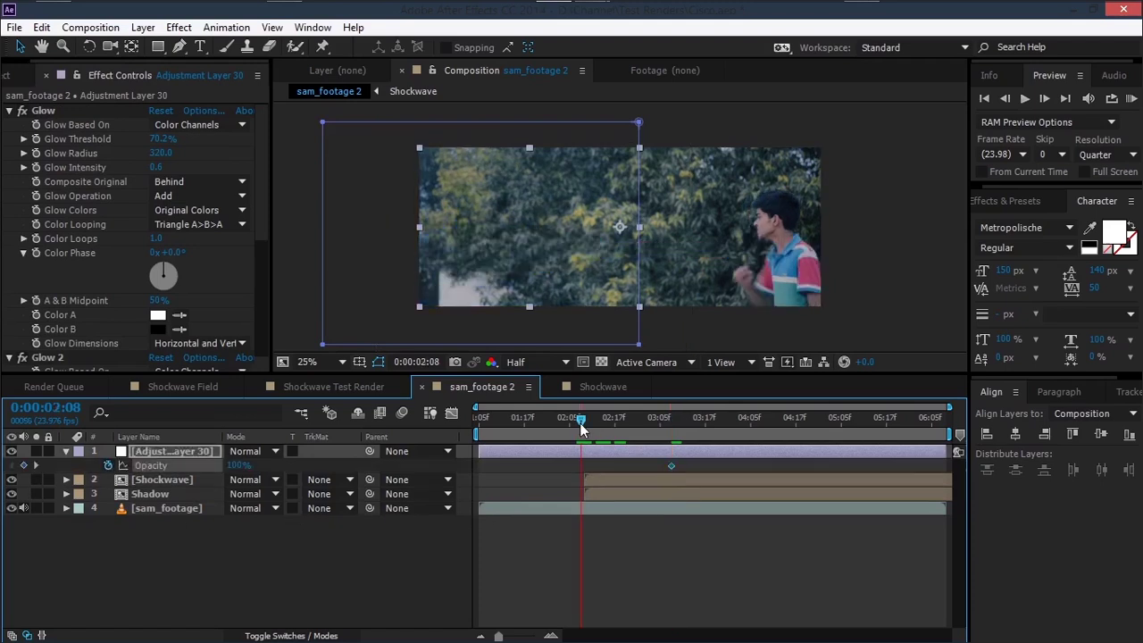
click(234, 465)
text(0)
click(307, 539)
drag(592, 422, 789, 423)
click(857, 427)
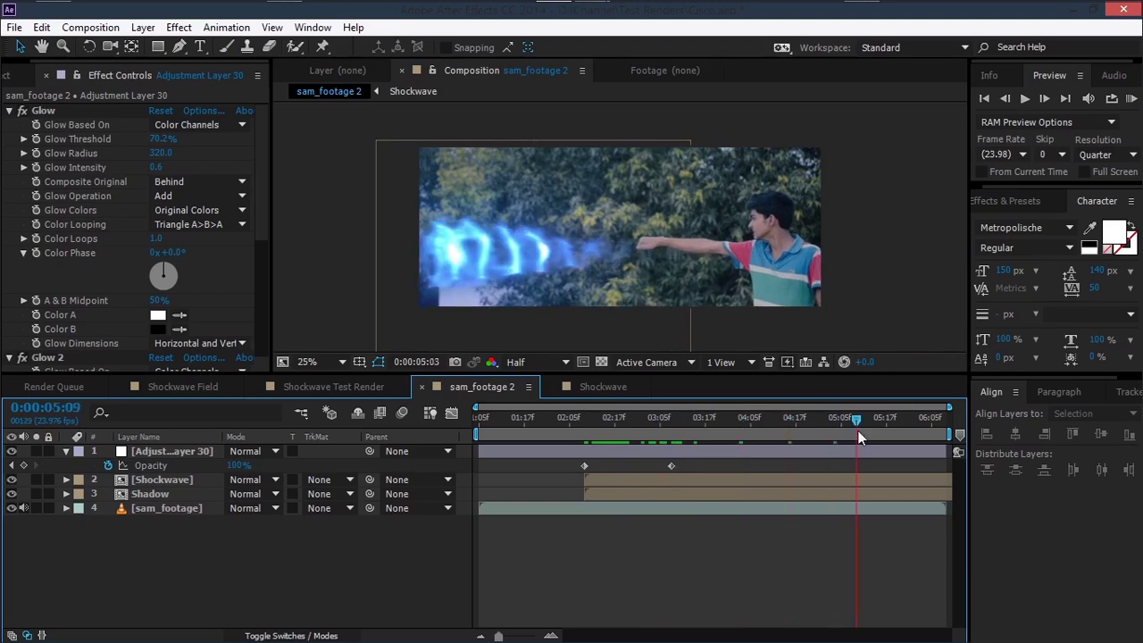
Step: Add a Tint effect to the Shockwave layer and set its Amount to Tint to 18%
click(66, 451)
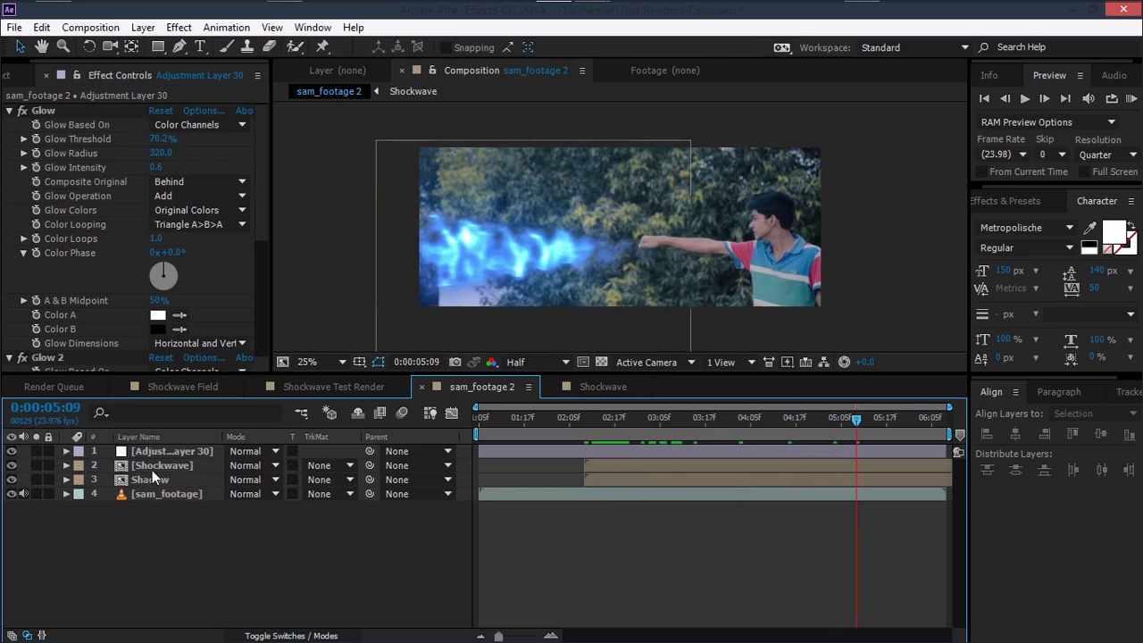
click(152, 468)
click(178, 28)
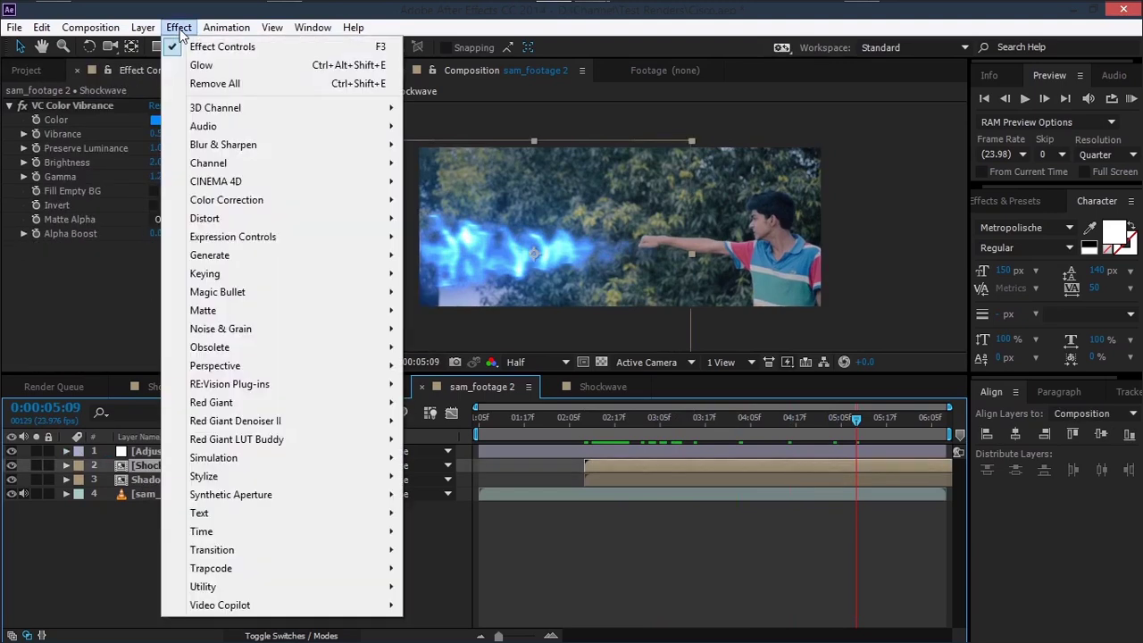
mouse_move(226, 200)
click(536, 604)
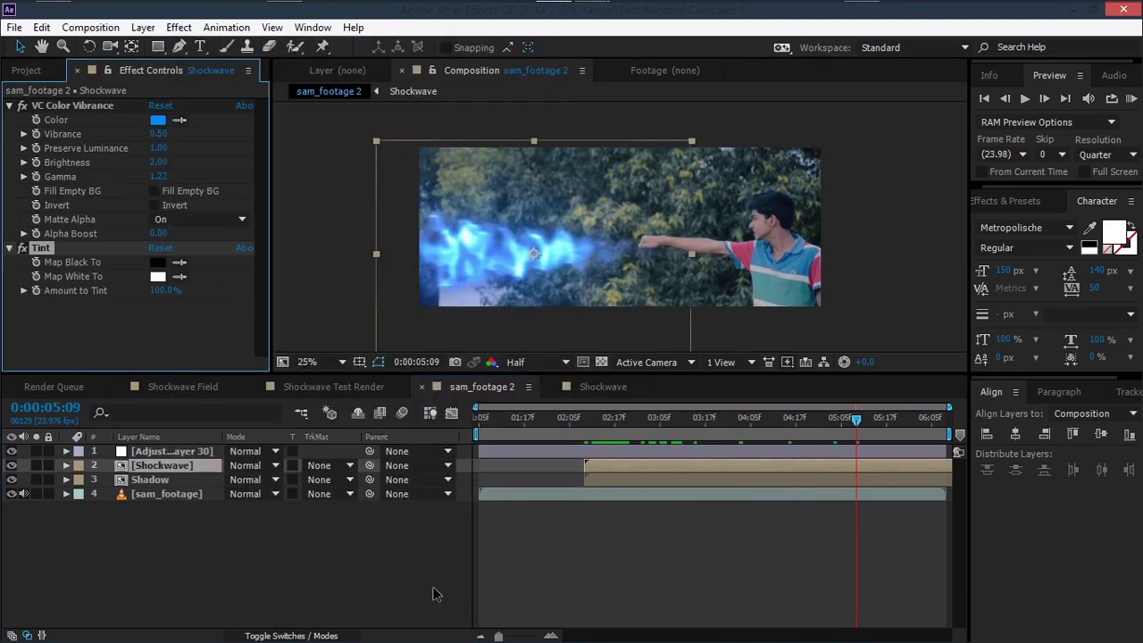
drag(162, 296, 128, 294)
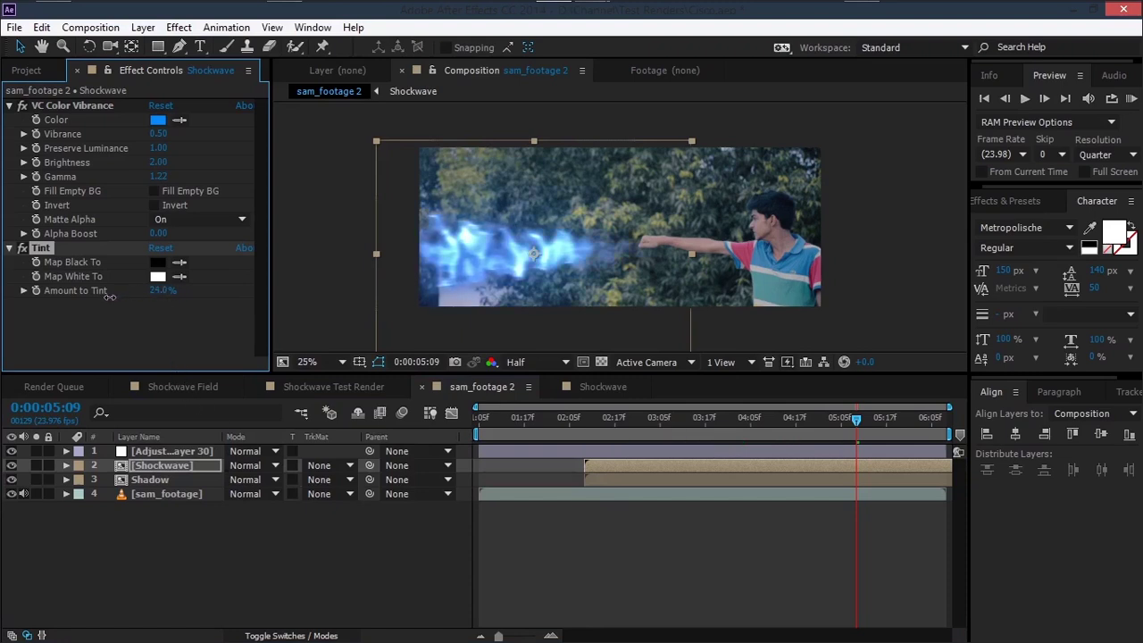
drag(668, 426, 703, 429)
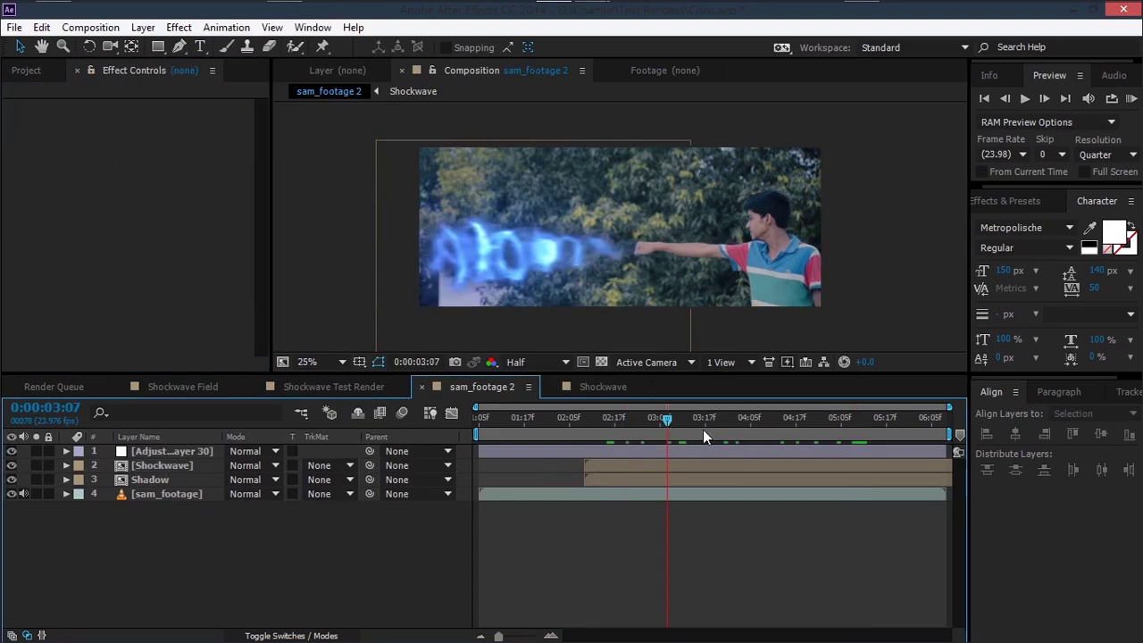
Step: In the Shockwave composition, shift the Sharp Highlights layer slightly later in time and review the motion
click(600, 387)
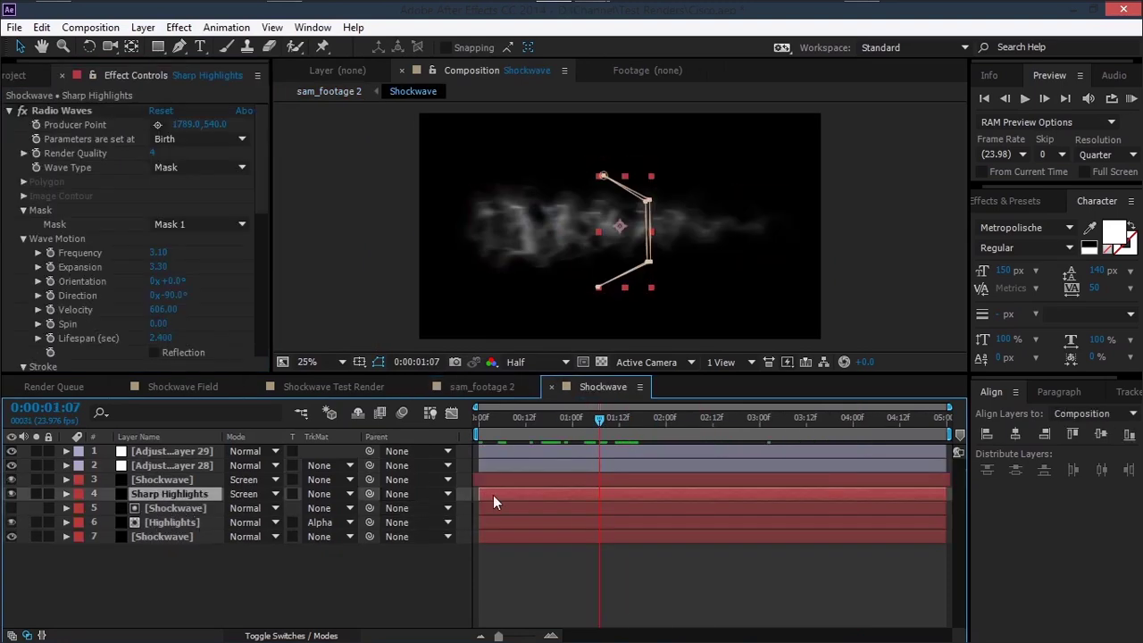
drag(491, 494, 494, 494)
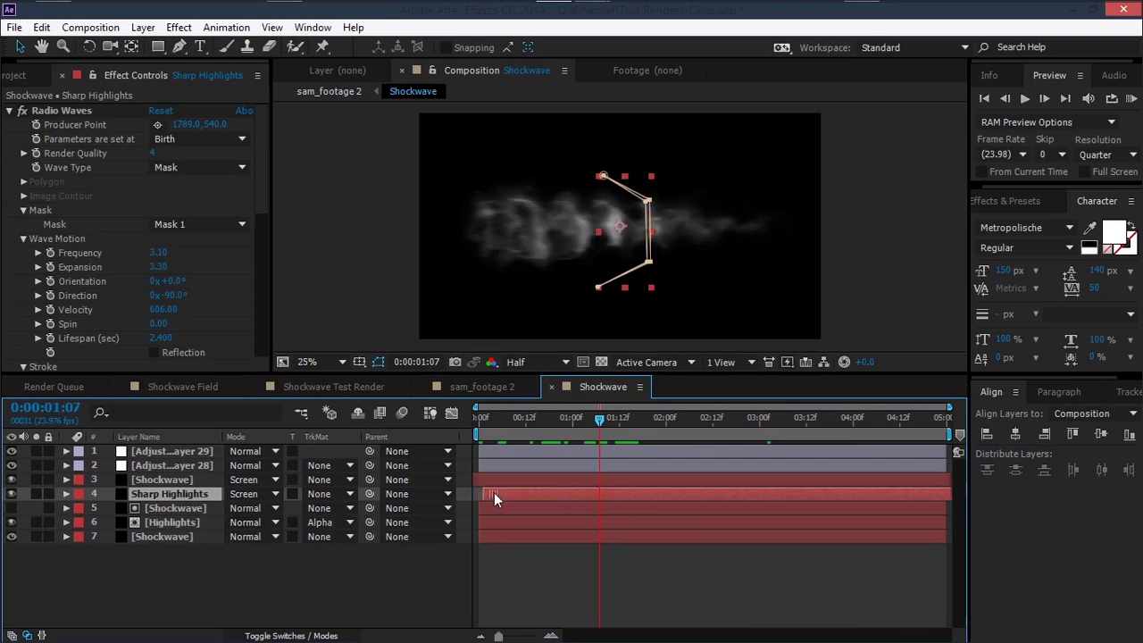
drag(560, 420, 632, 425)
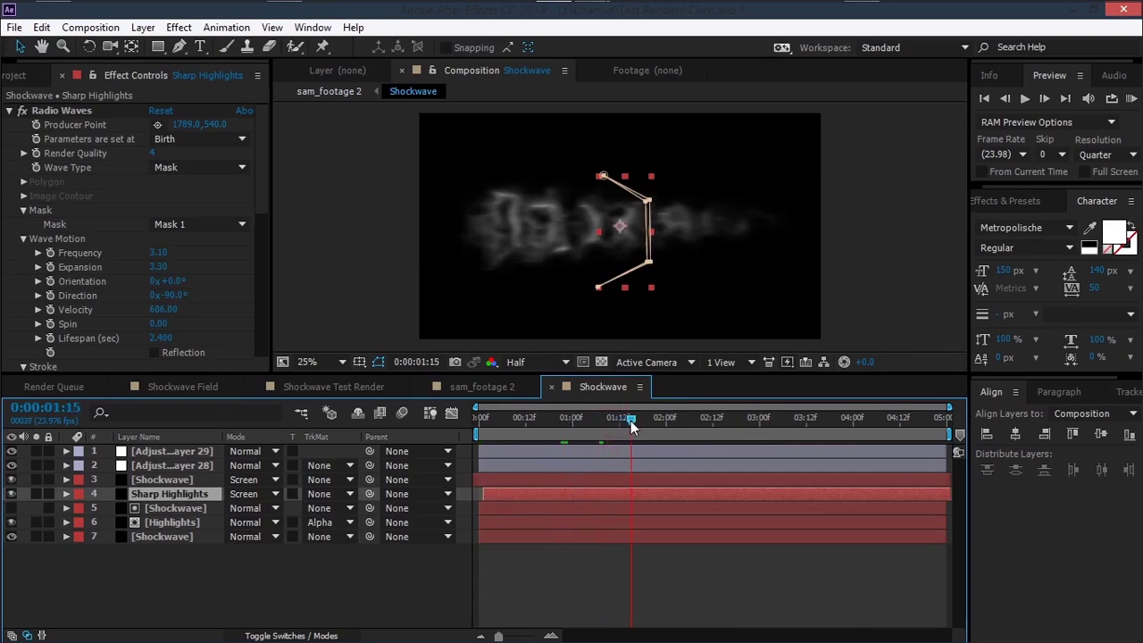
Step: Slightly lower the Opacity of the bottommost and uppermost Shockwave layers in the Shockwave composition
click(156, 536)
key(t)
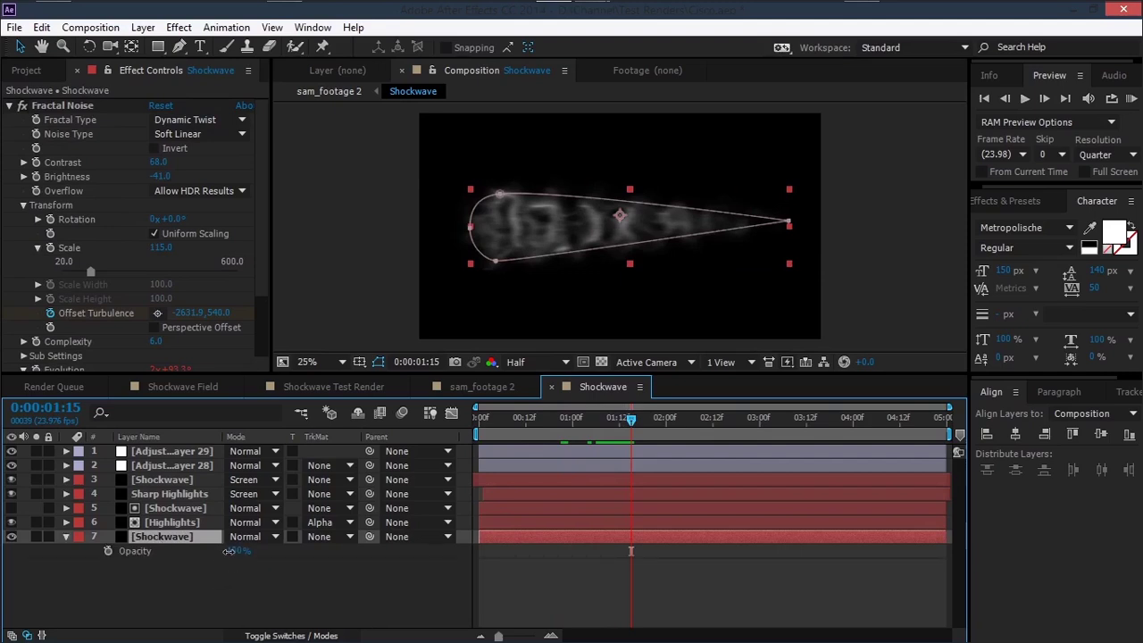
click(183, 480)
key(t)
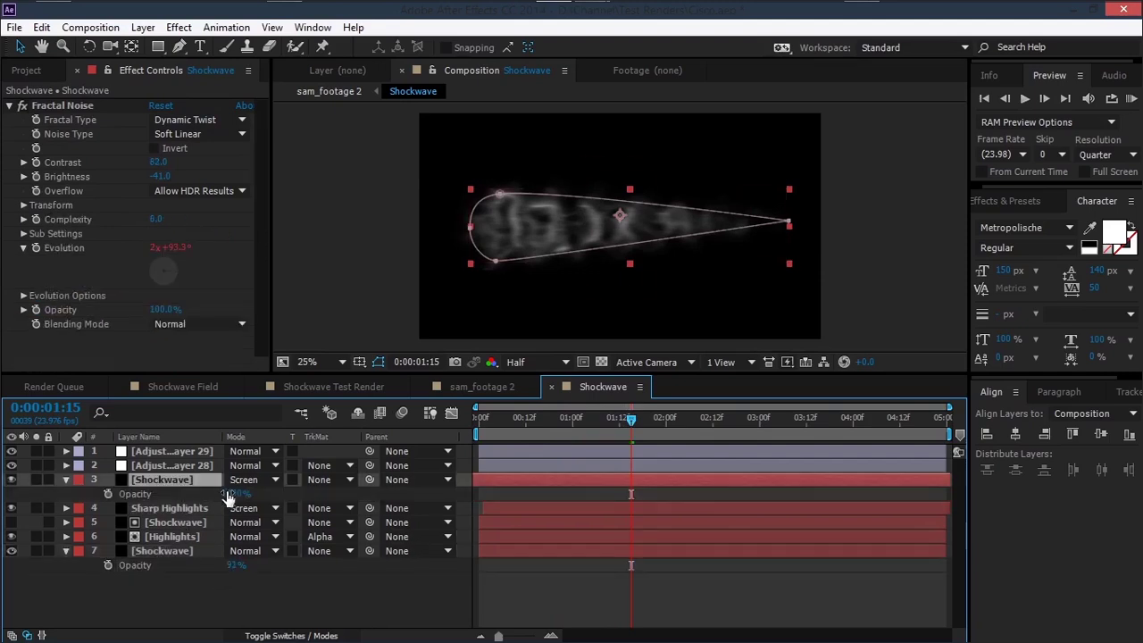
drag(231, 493, 225, 494)
click(64, 551)
click(156, 536)
Step: Back in sam_footage 2, parent Shadow to Shockwave, stretch Shockwave a little wider and move it slightly away from the fist
key(shift+Escape)
drag(298, 484, 188, 471)
drag(376, 255, 358, 259)
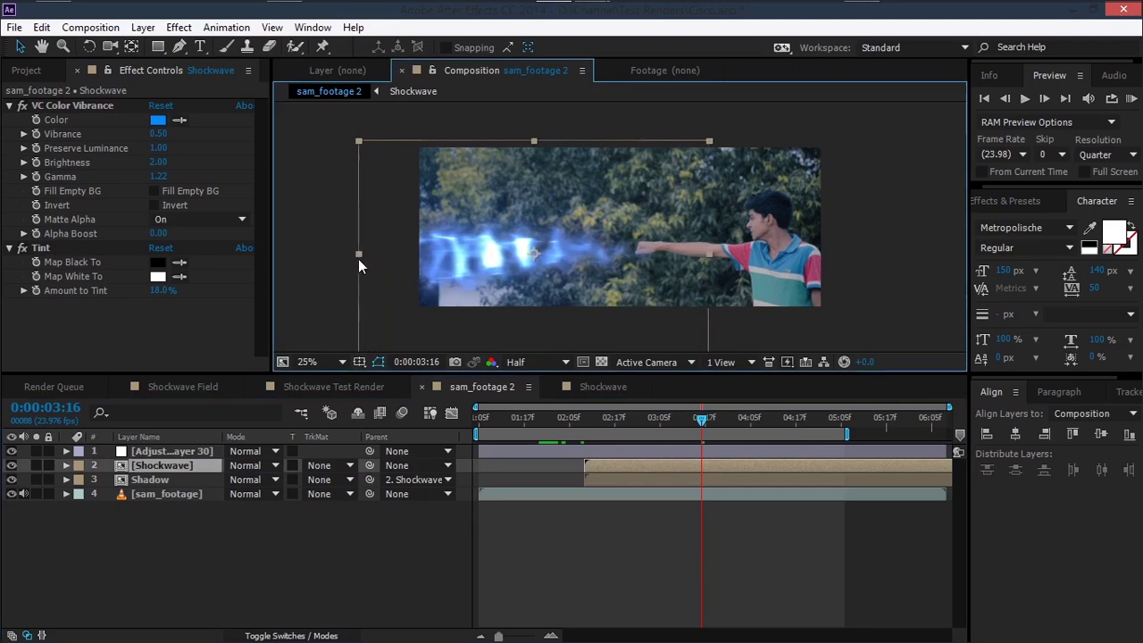
drag(487, 275, 475, 270)
drag(614, 416, 706, 431)
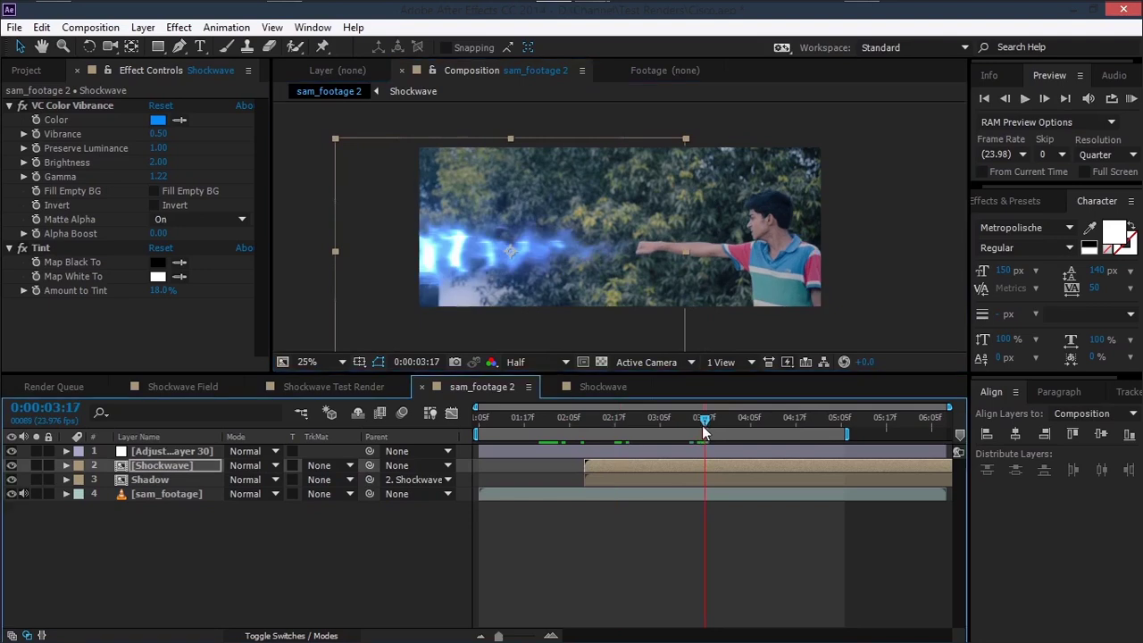
Step: Create a new adjustment layer with Hue/Saturation, setting Master Saturation to -20 and Master Lightness to about 3
click(482, 513)
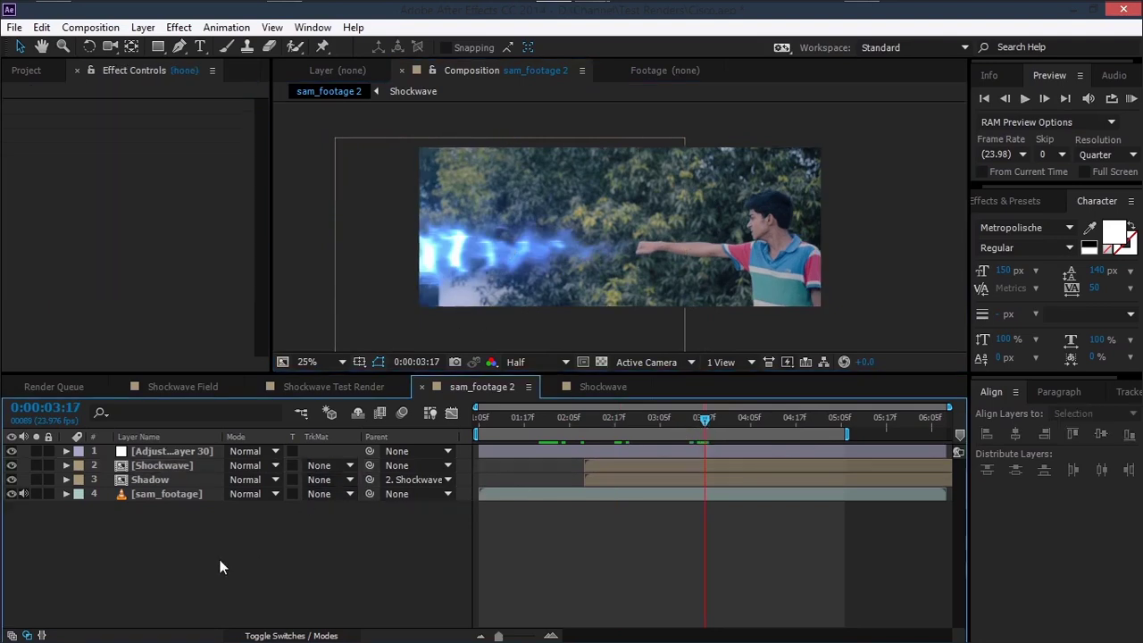
right_click(221, 567)
mouse_move(294, 381)
click(482, 509)
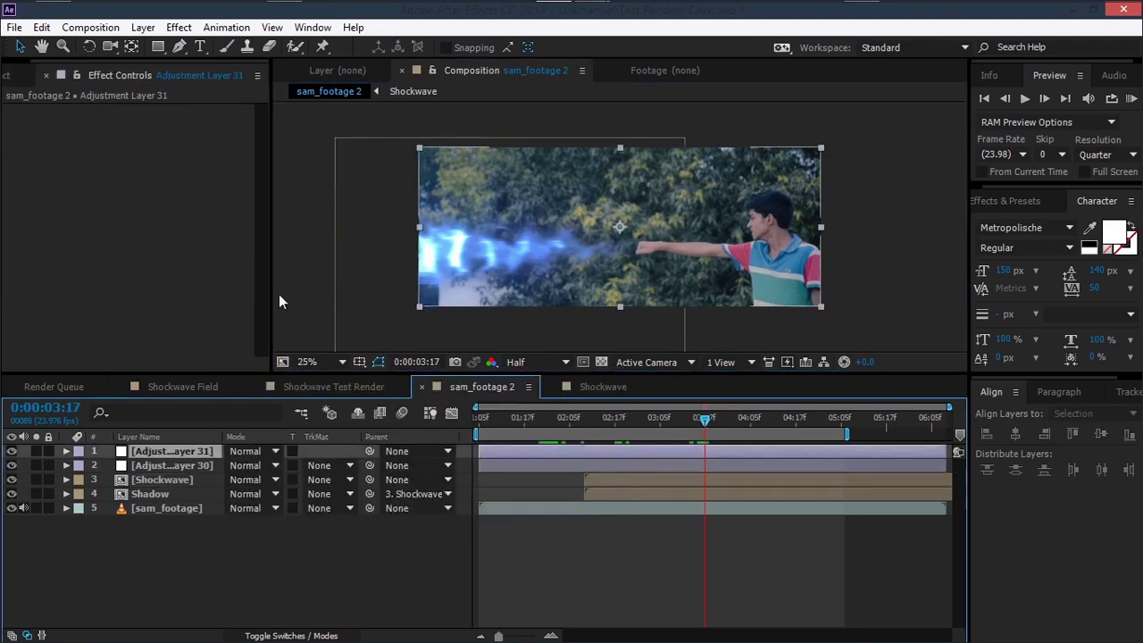
click(179, 26)
mouse_move(229, 200)
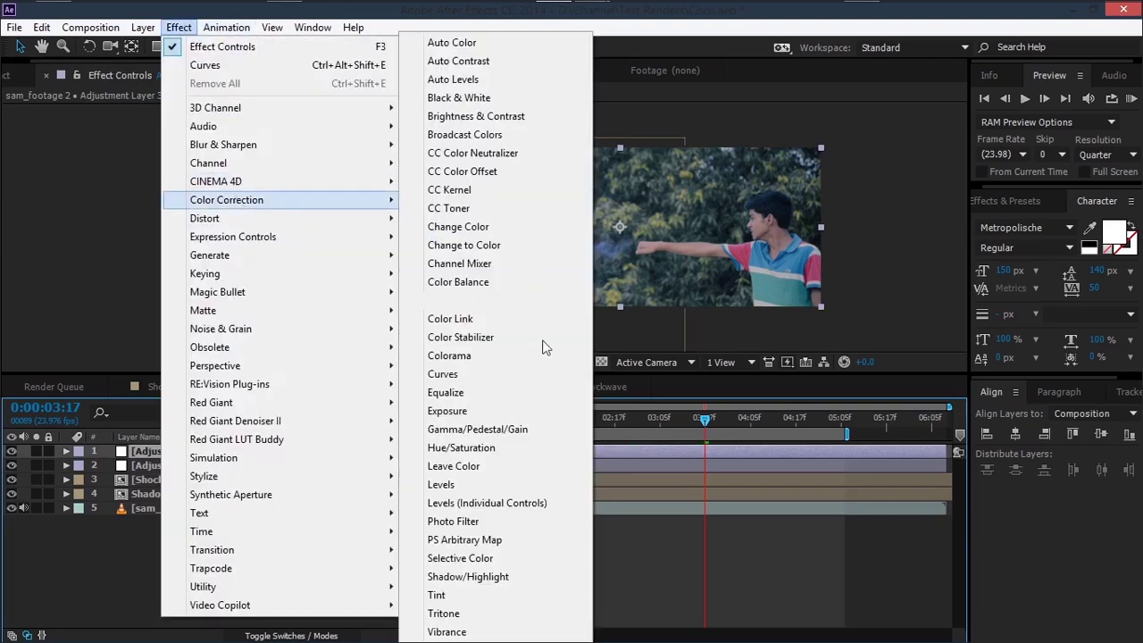
click(473, 447)
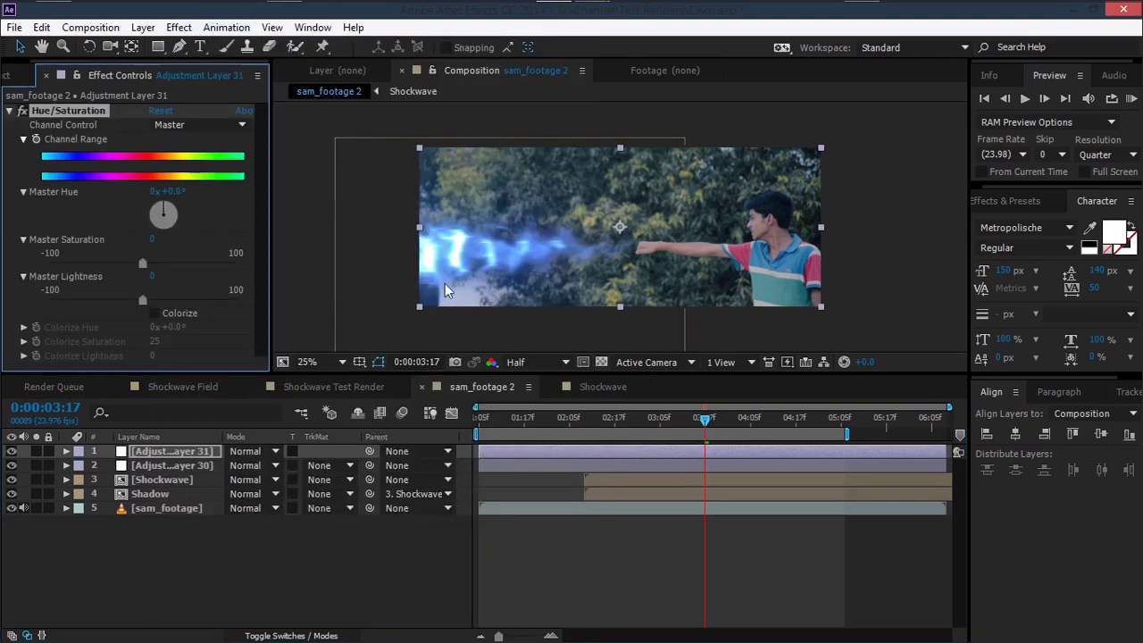
drag(153, 239, 146, 239)
drag(157, 277, 158, 278)
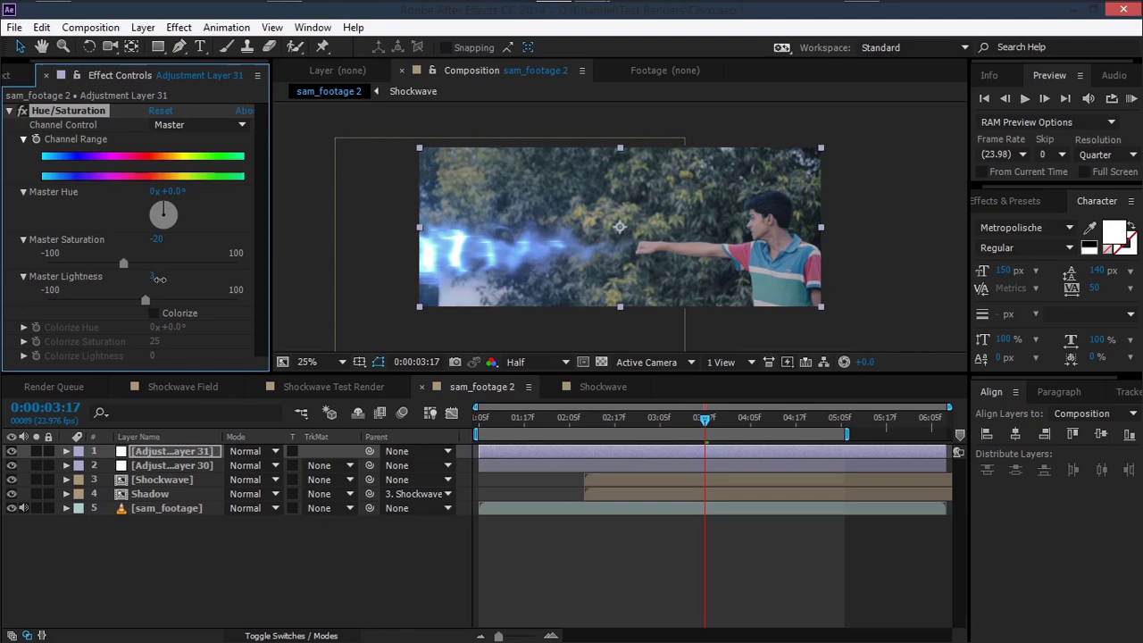
click(9, 111)
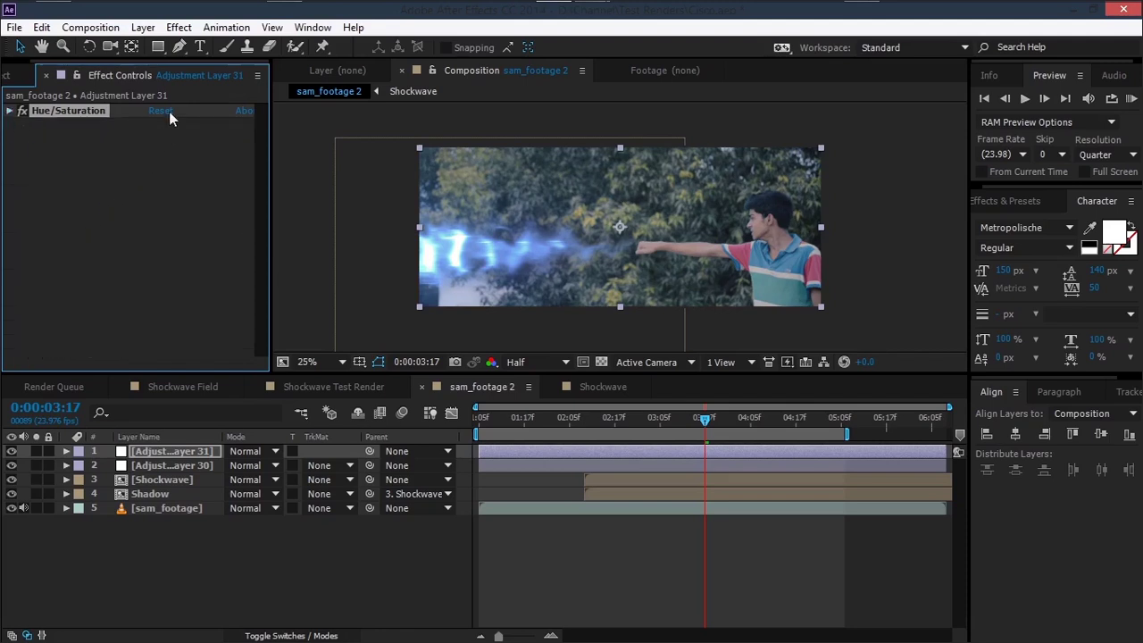
Step: Add Brightness & Contrast to the new adjustment layer and set Contrast to 50
click(179, 28)
mouse_move(231, 205)
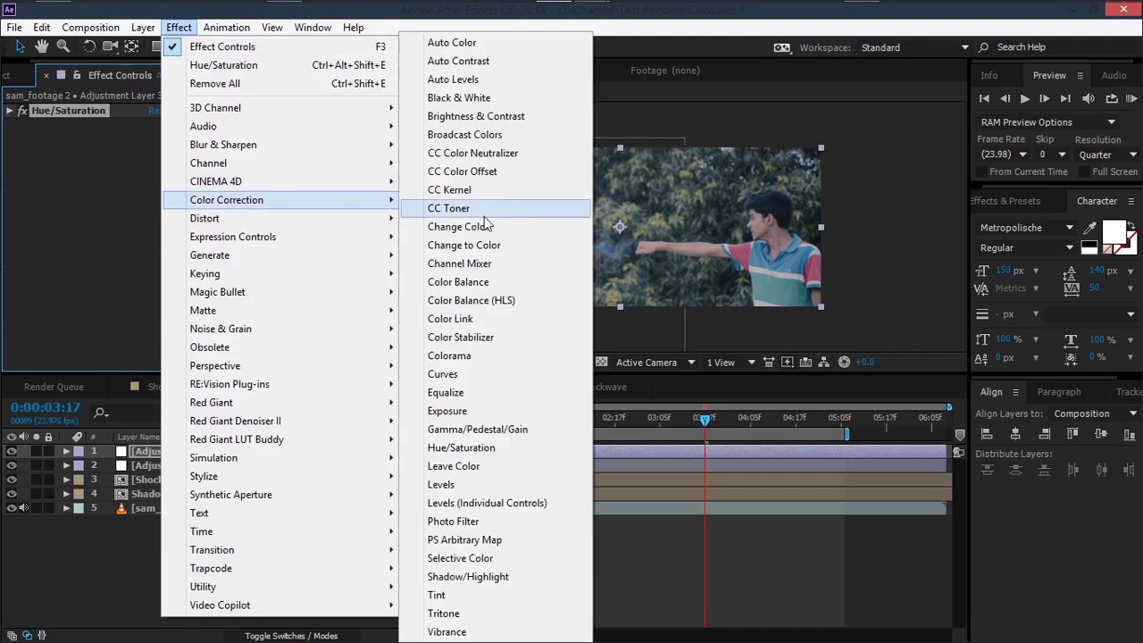
click(509, 117)
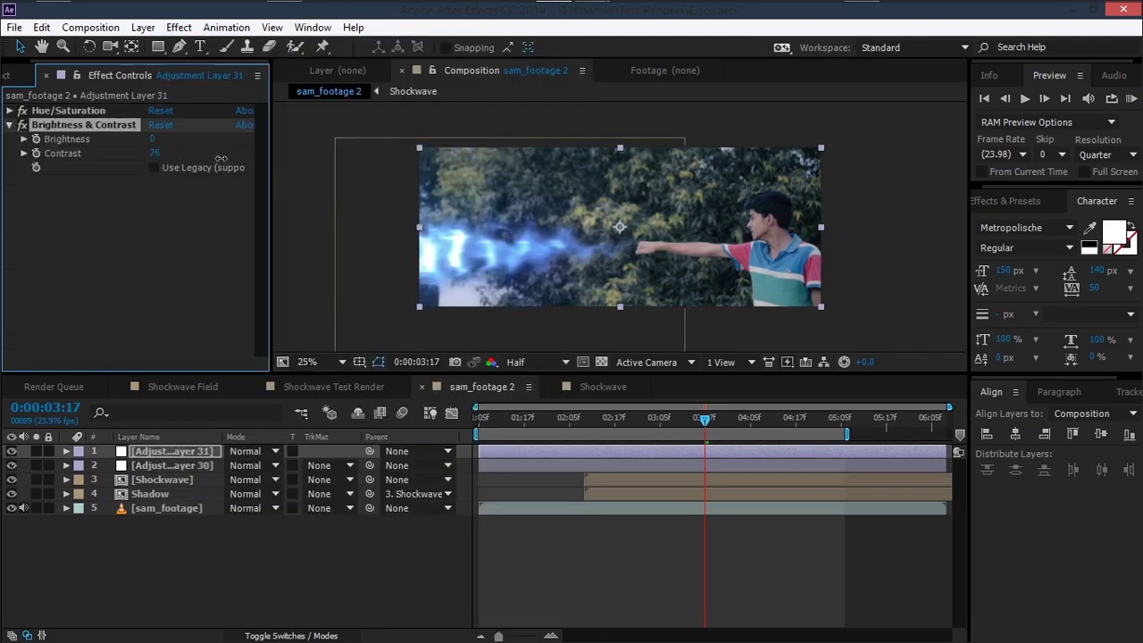
click(159, 154)
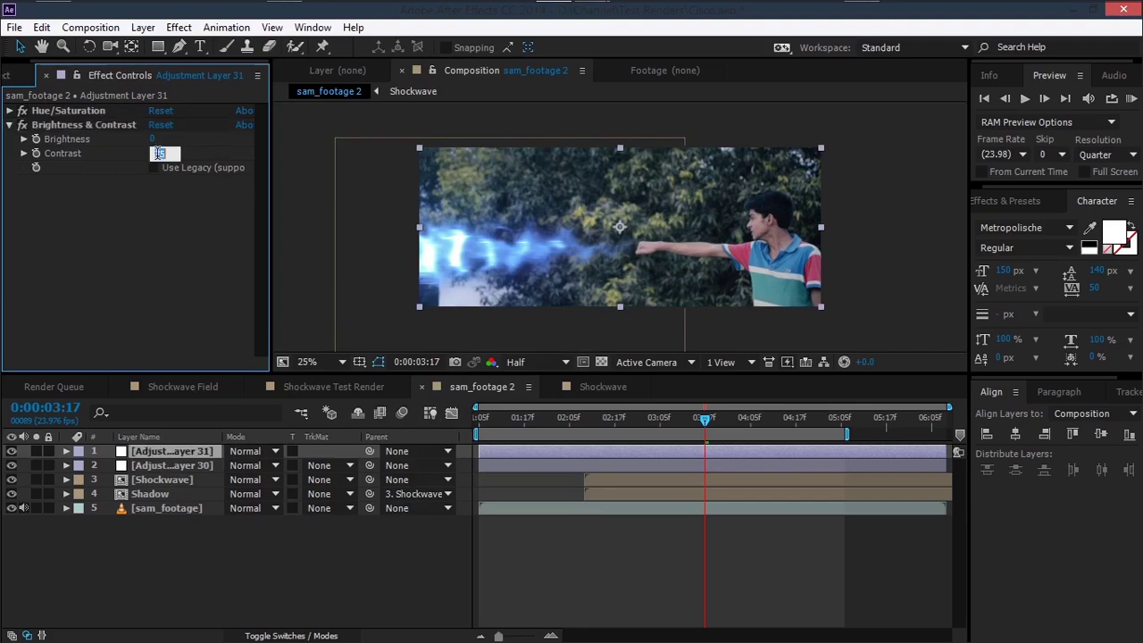
key(Return)
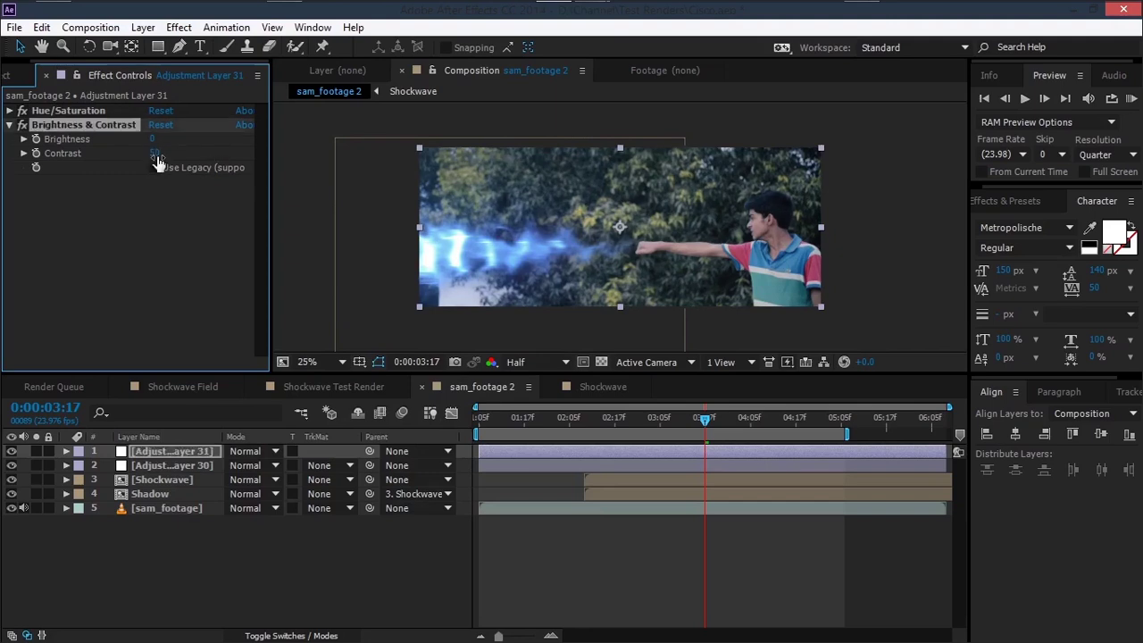
Step: Add a Sharpen effect to the same adjustment layer with a Sharpen Amount of 15
click(179, 27)
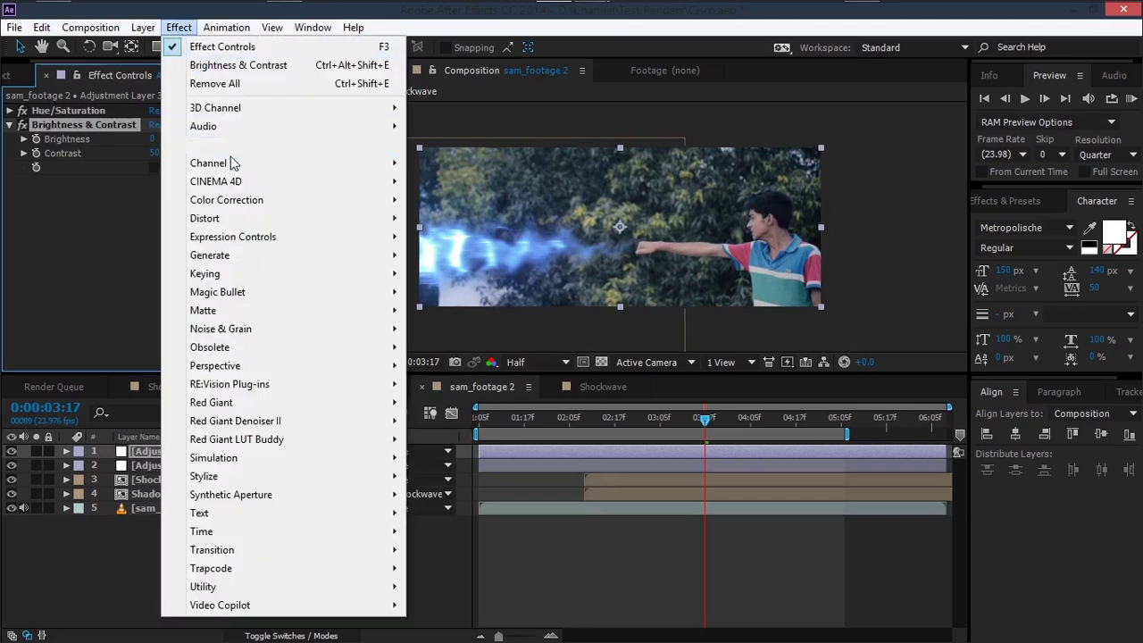
mouse_move(239, 147)
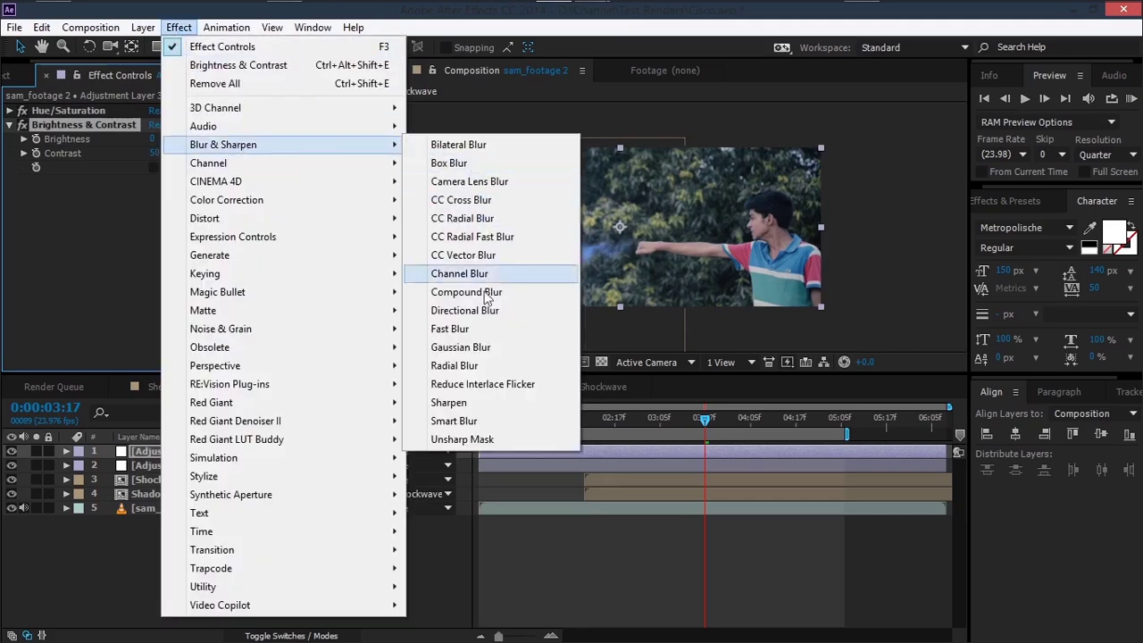
click(450, 403)
drag(161, 196, 163, 197)
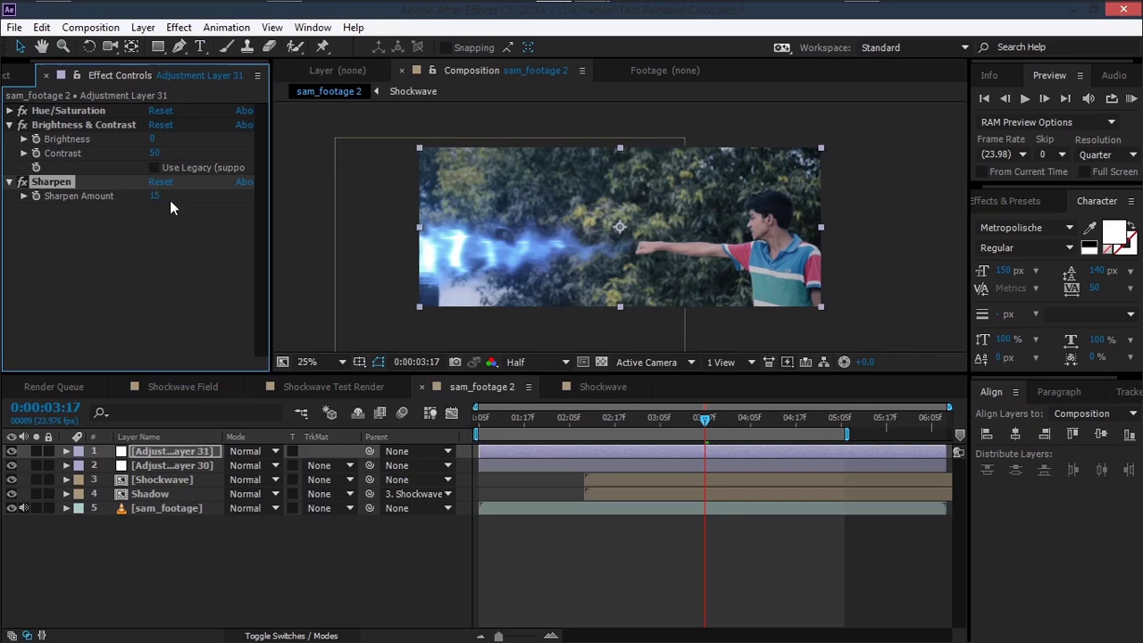
Step: Create another adjustment layer with a Curves effect and bend the RGB curve slightly down through the upper midtones and shadows
right_click(168, 551)
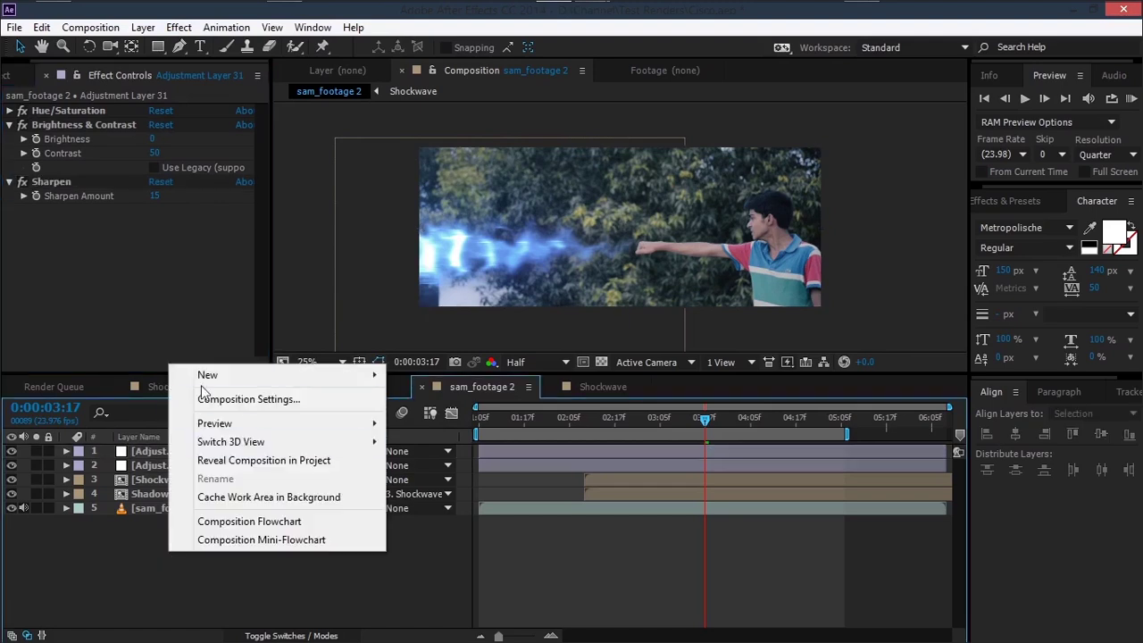
mouse_move(205, 375)
click(449, 509)
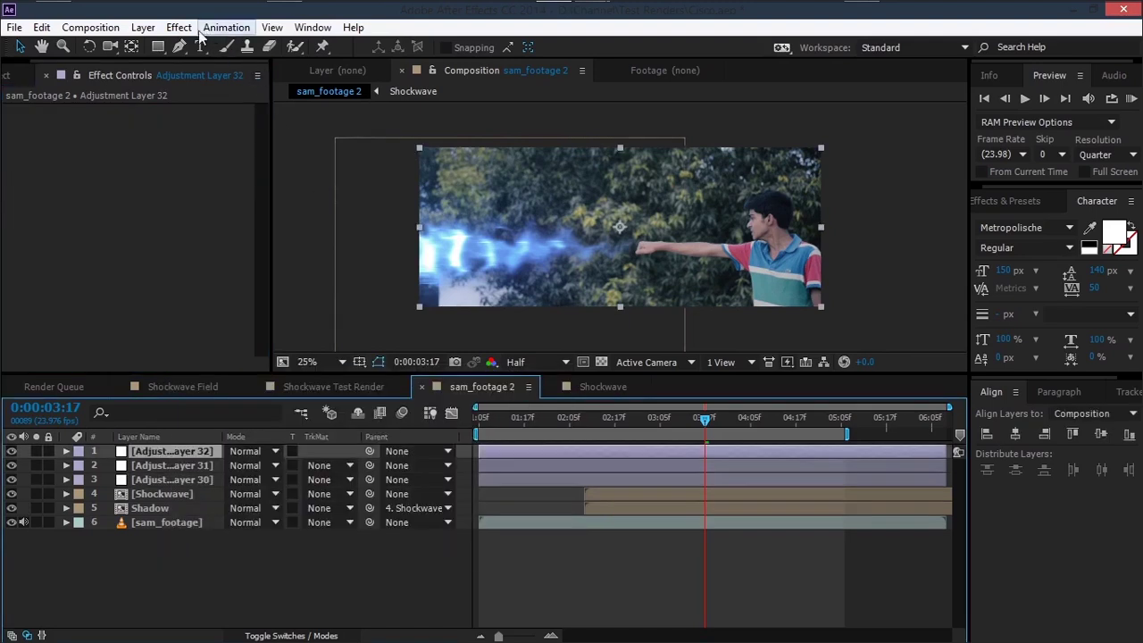
click(178, 27)
mouse_move(226, 200)
click(516, 381)
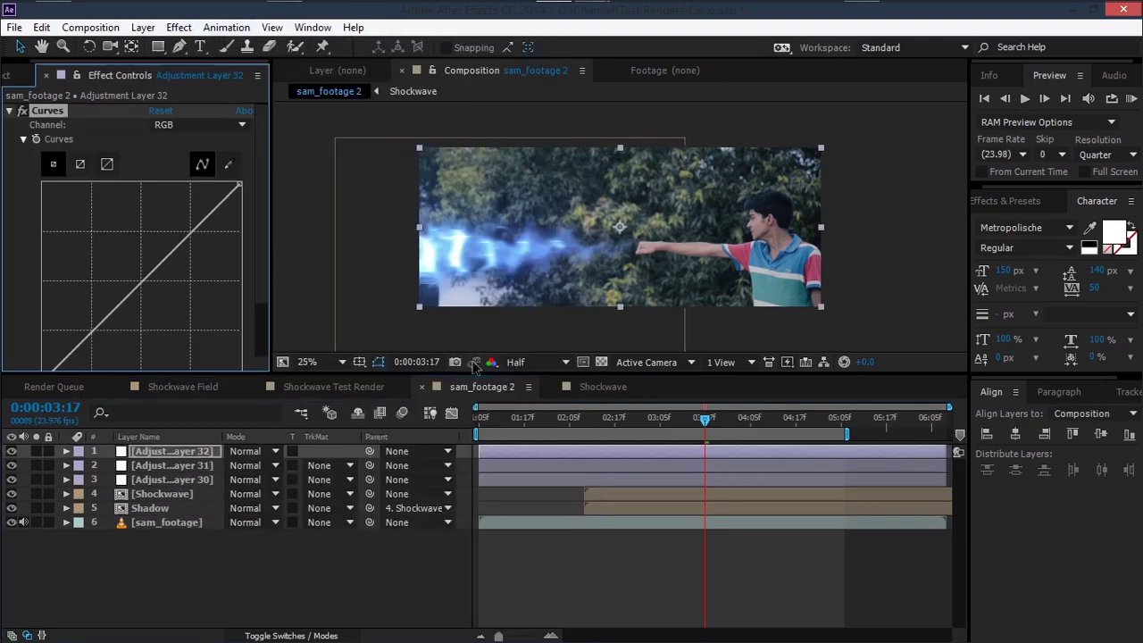
scroll(154, 247, down, 2)
drag(184, 202, 188, 226)
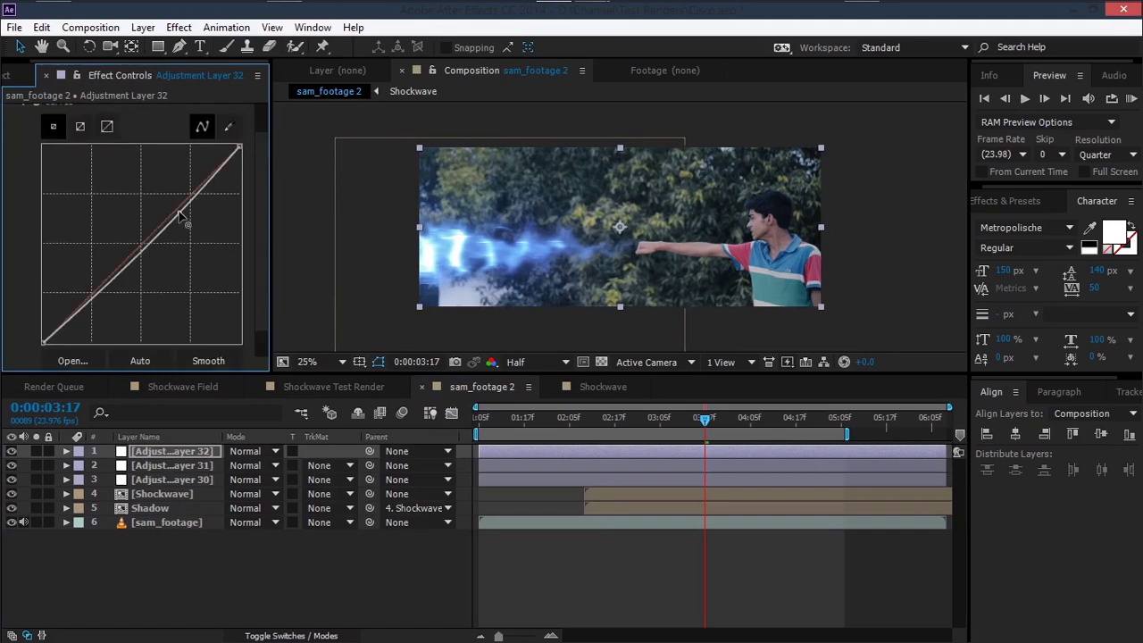
drag(114, 282, 108, 286)
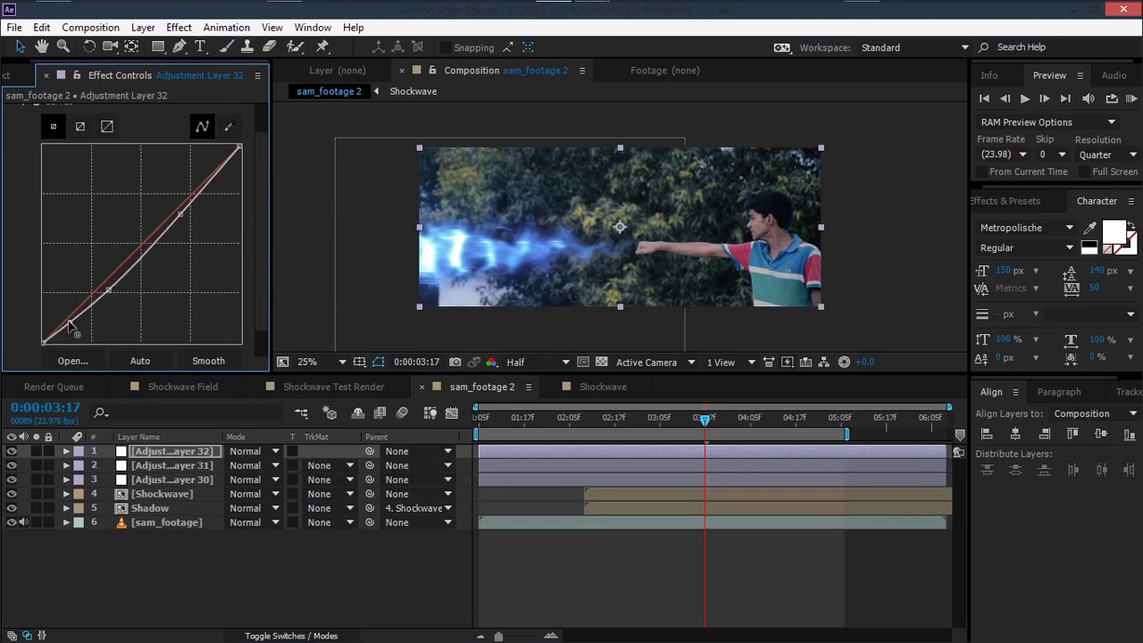
Step: Color-grade the individual Curves channels, raising red slightly in the upper midtones and pulling green slightly down
scroll(143, 232, up, 1)
click(191, 124)
click(186, 162)
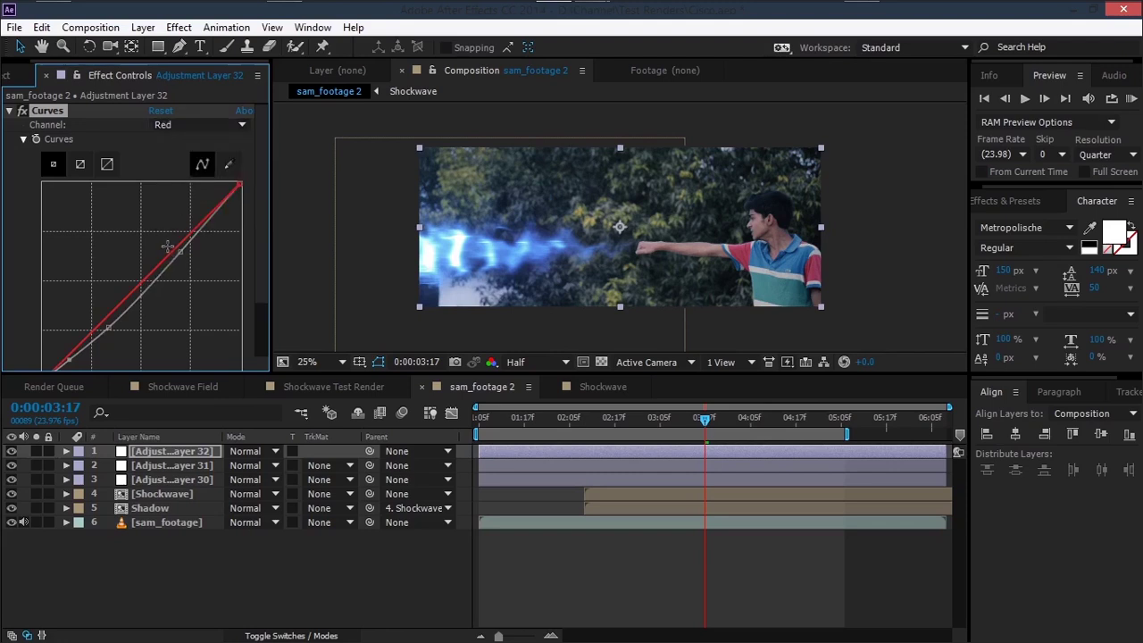
key(Up)
key(Down)
key(Down)
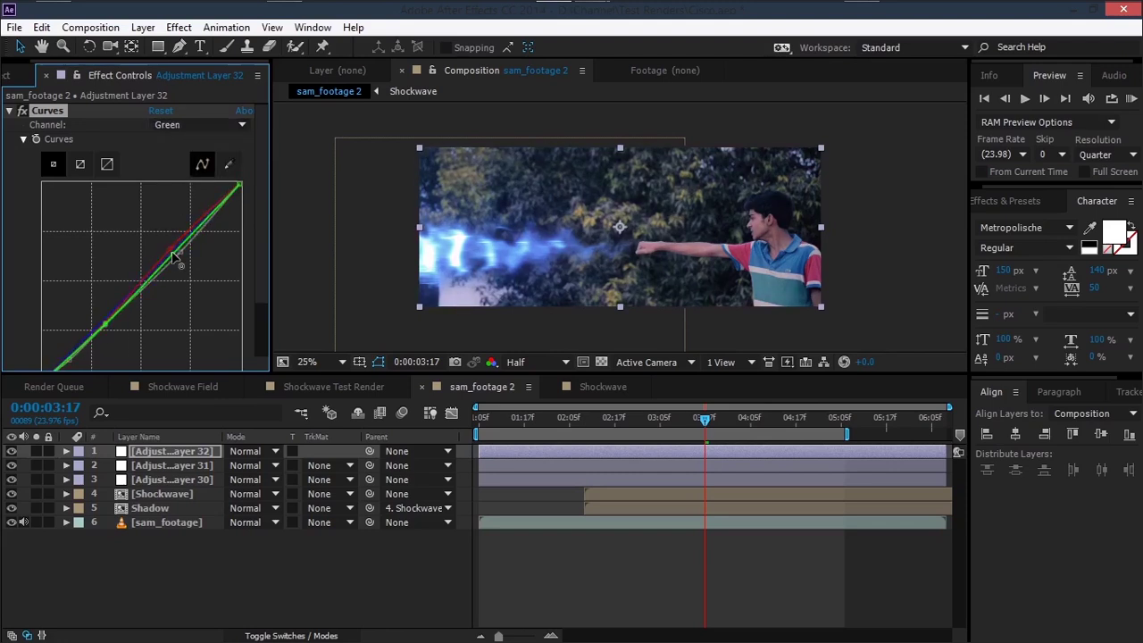
click(441, 342)
Step: At 0:00:04:09, set the Shockwave layer's VC Color Vibrance Brightness to 1.81 and Gamma to 1.16
drag(571, 416, 765, 416)
click(175, 490)
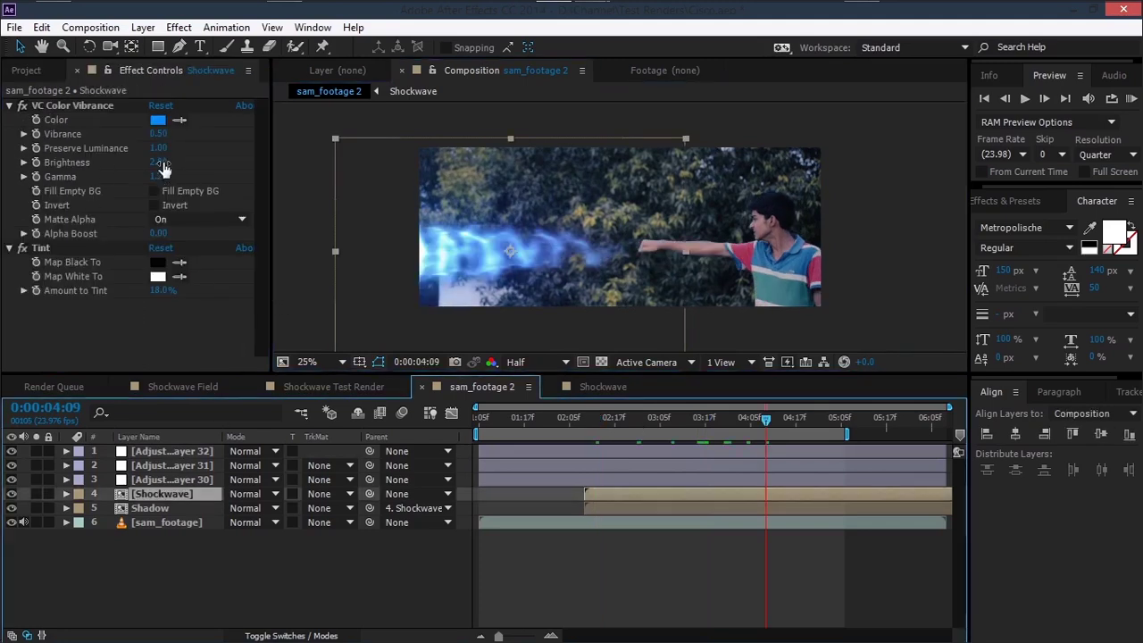
drag(159, 176, 150, 164)
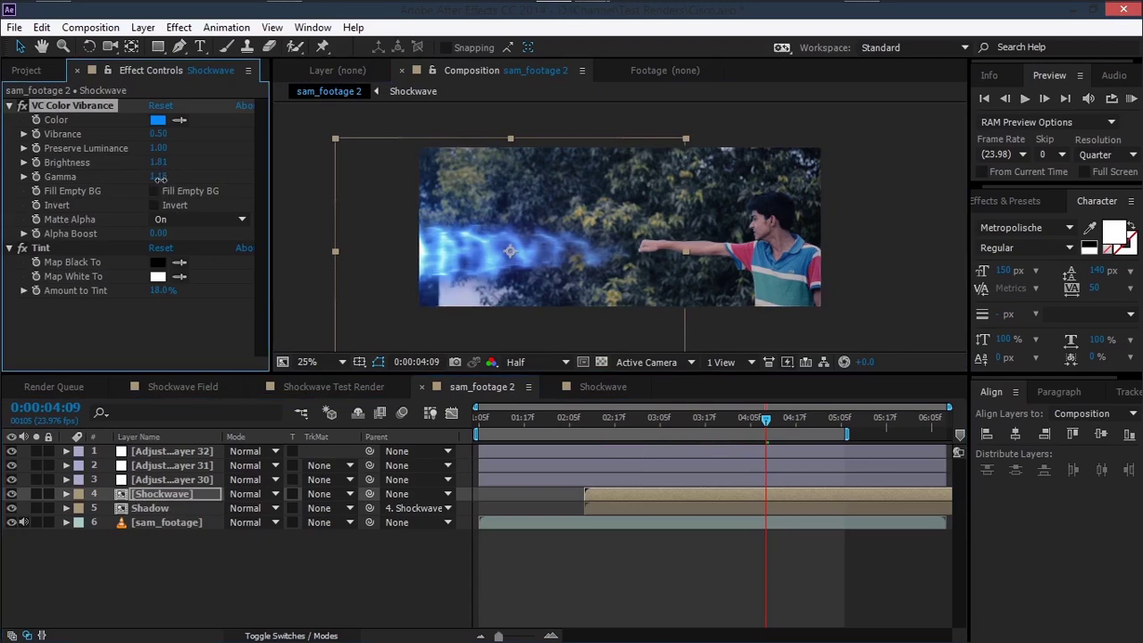
click(325, 542)
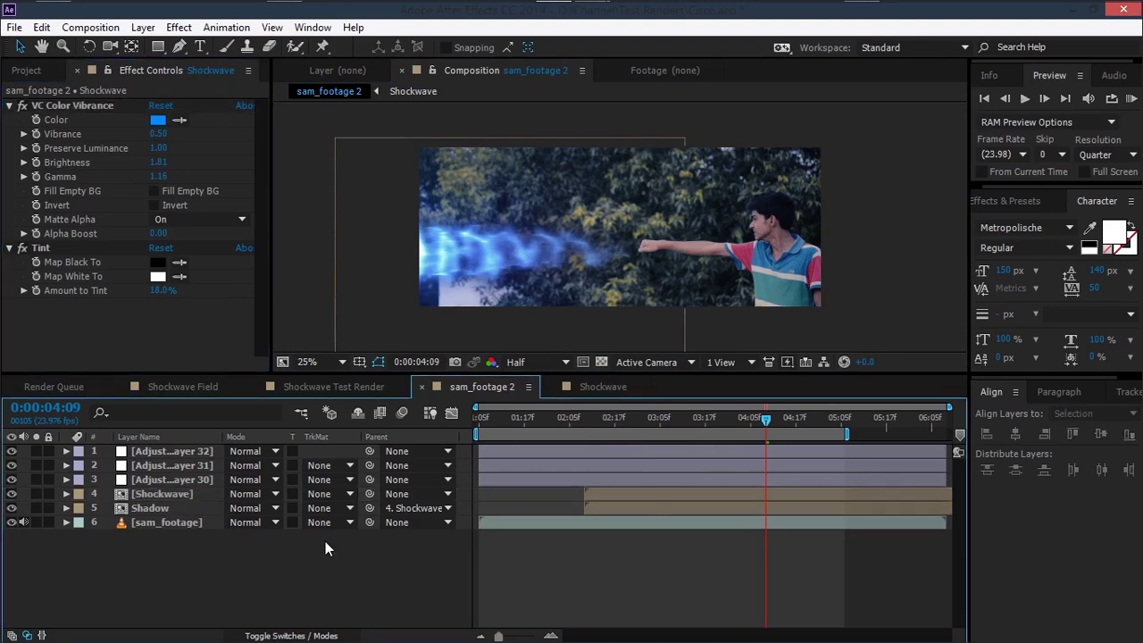
Step: Open the Shockwave precomp and hide its two adjustment layers, Adjustment Layer 29 and Adjustment Layer 28
double_click(168, 496)
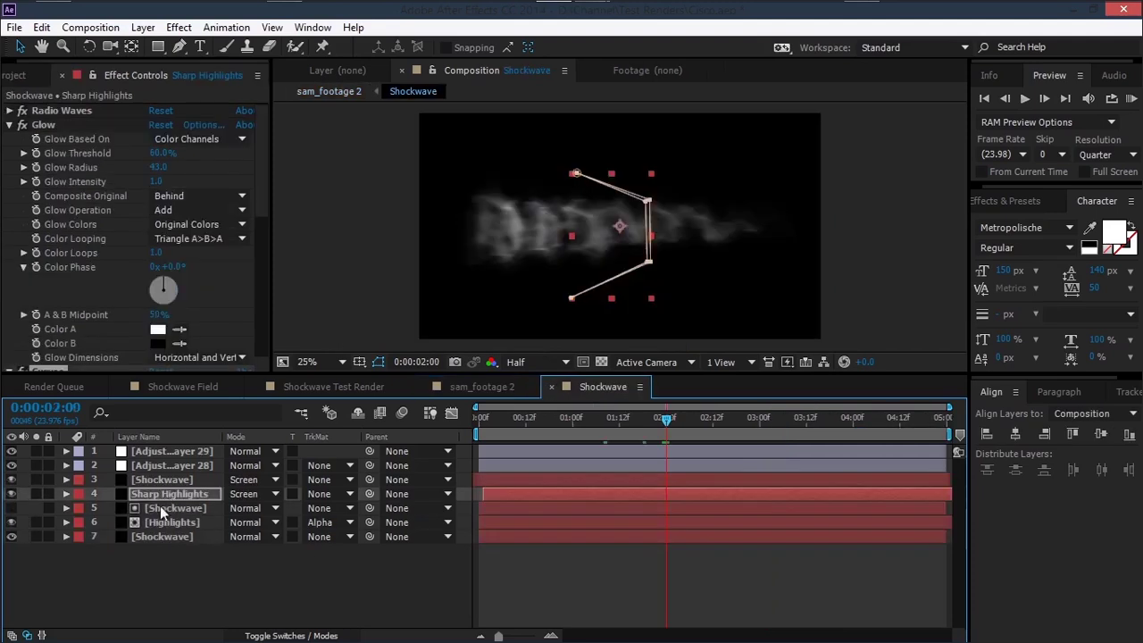
click(142, 555)
click(157, 511)
click(170, 451)
drag(10, 451, 10, 465)
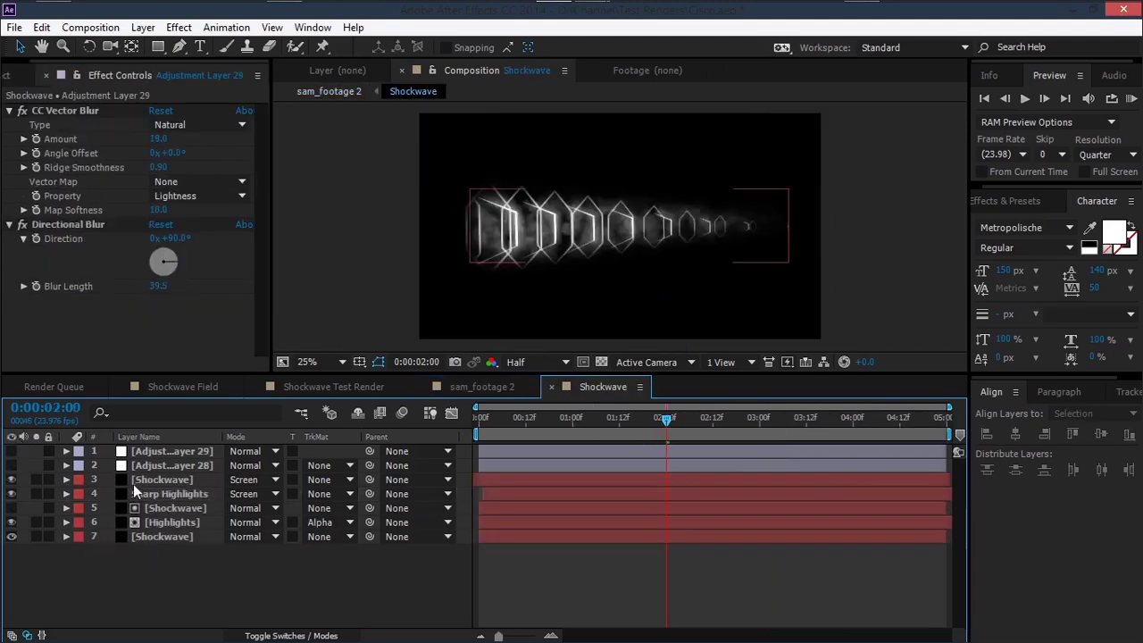
Step: Set the Radio Waves Wave Type on the Sharp Highlights layer to Polygon
click(141, 479)
click(167, 493)
click(23, 109)
click(174, 168)
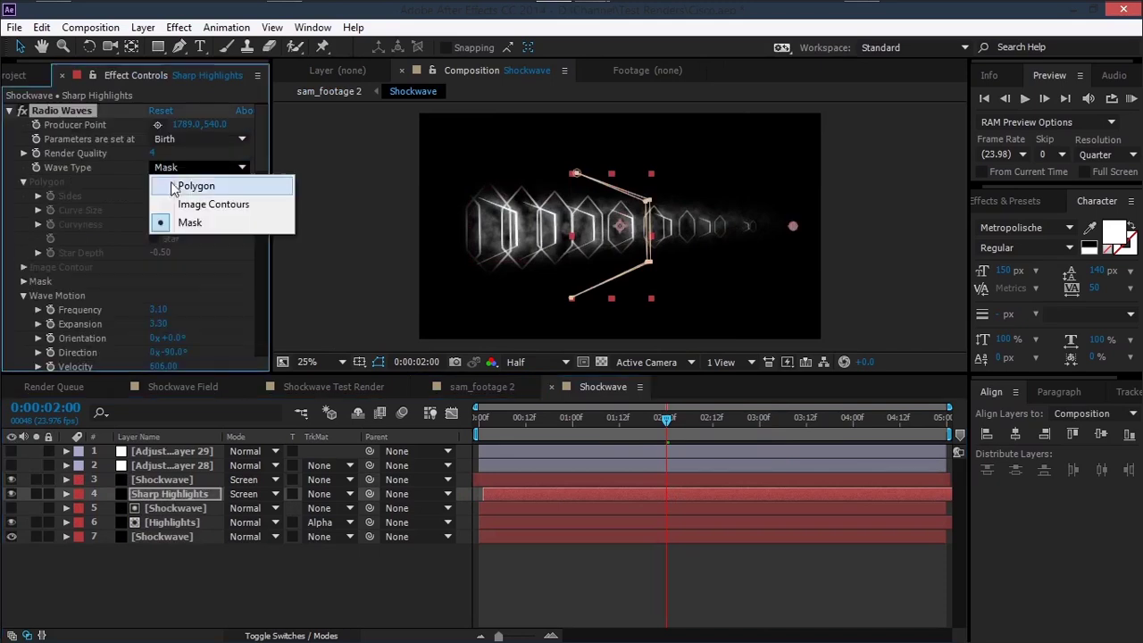
click(187, 185)
Step: Add a new adjustment layer above all layers with a Fast Blur effect and a Blurriness of 18
click(134, 560)
key(ctrl+alt+y)
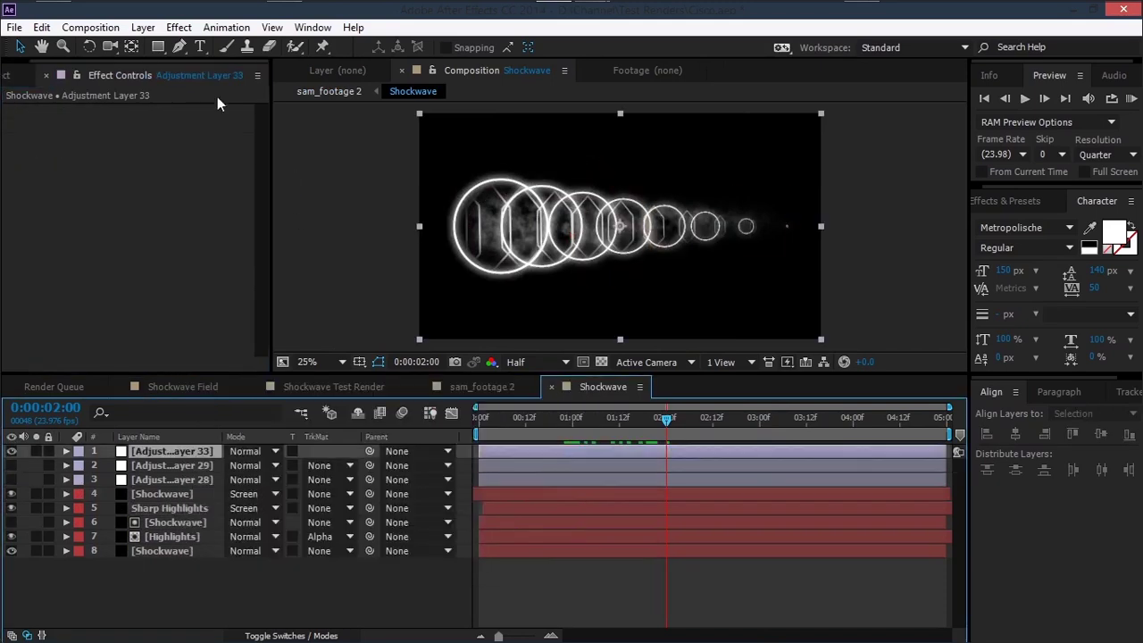
click(178, 27)
mouse_move(232, 144)
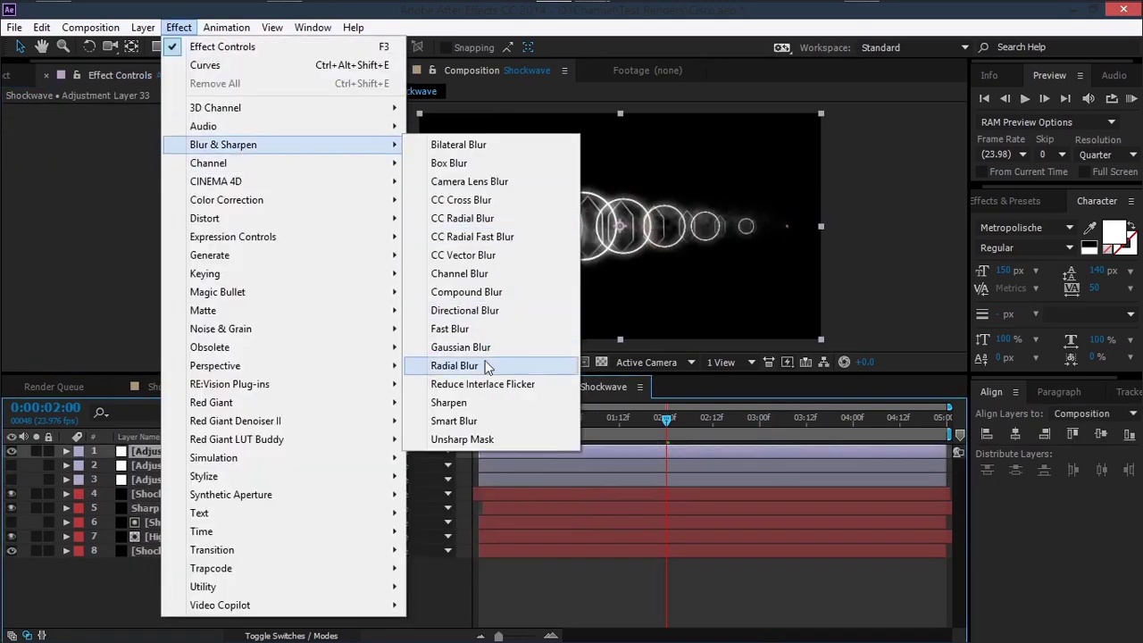
click(439, 327)
drag(156, 124, 165, 122)
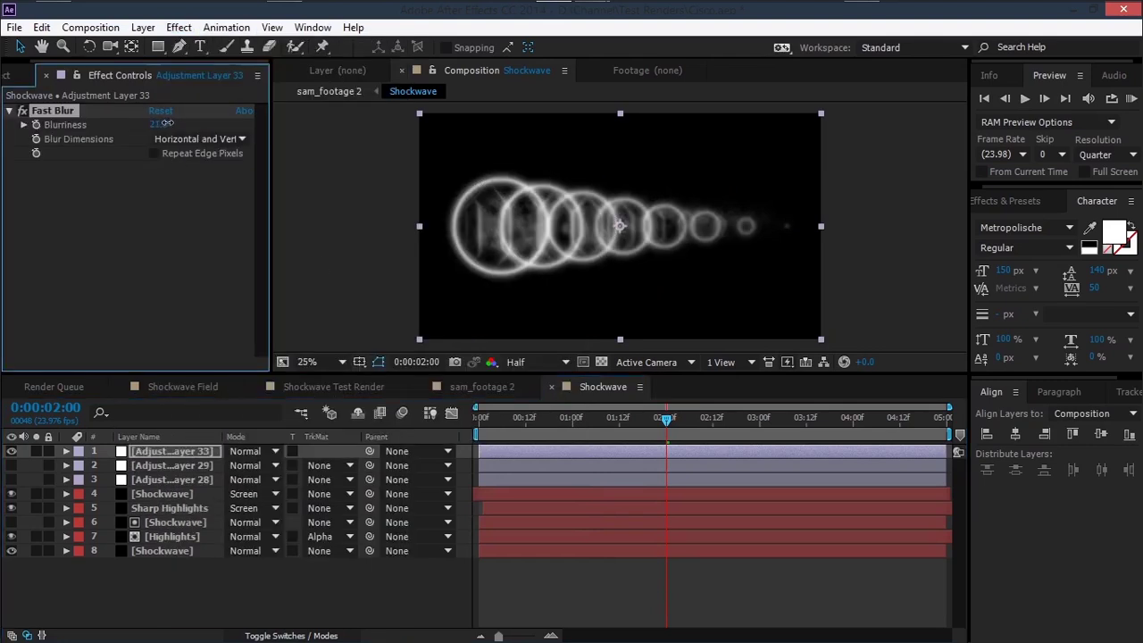
Step: Check the circular shockwave variation in the sam_footage 2 composition by scrubbing to 0:00:03:05
click(482, 386)
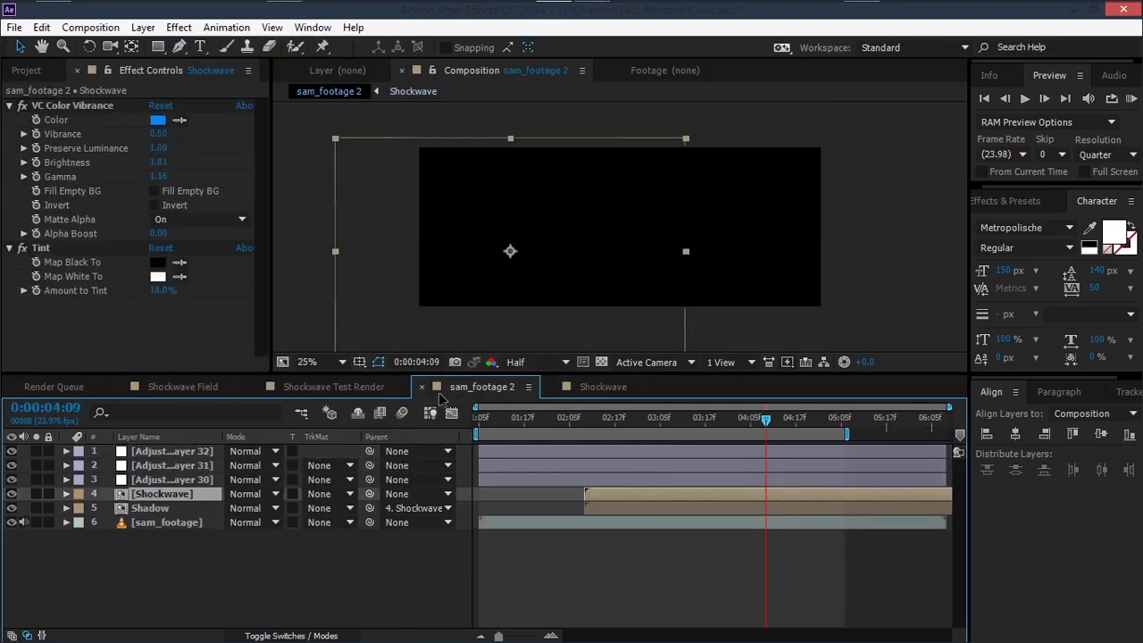
drag(618, 417, 659, 420)
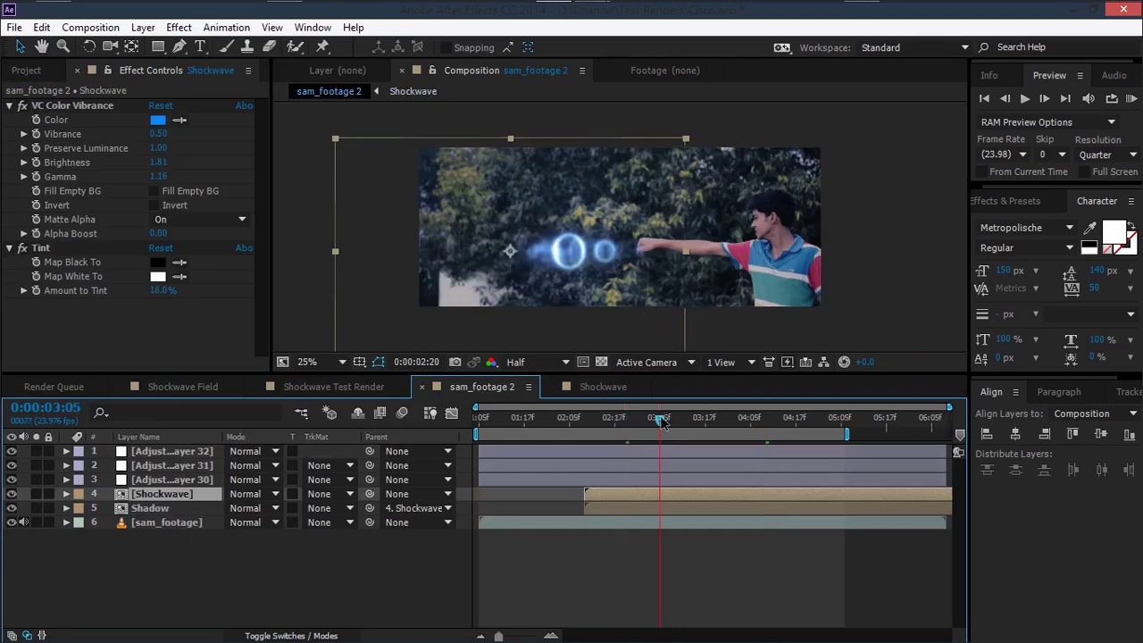
Step: Delete the Fast Blur adjustment layer from the Shockwave comp and show the two original adjustment layers again
click(575, 385)
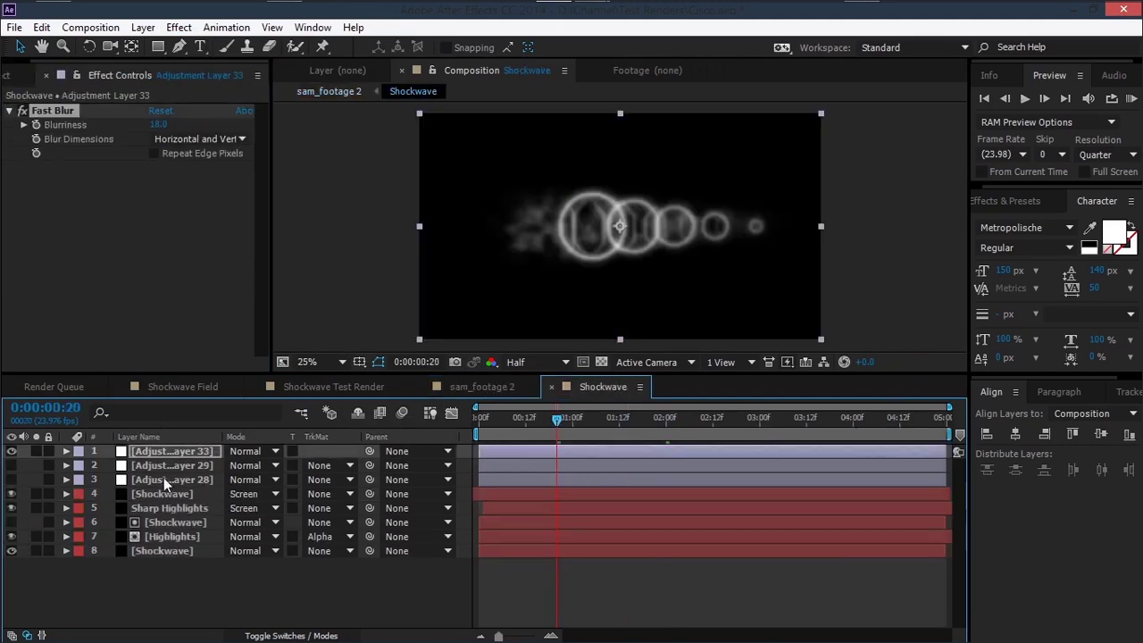
key(Delete)
drag(11, 451, 10, 465)
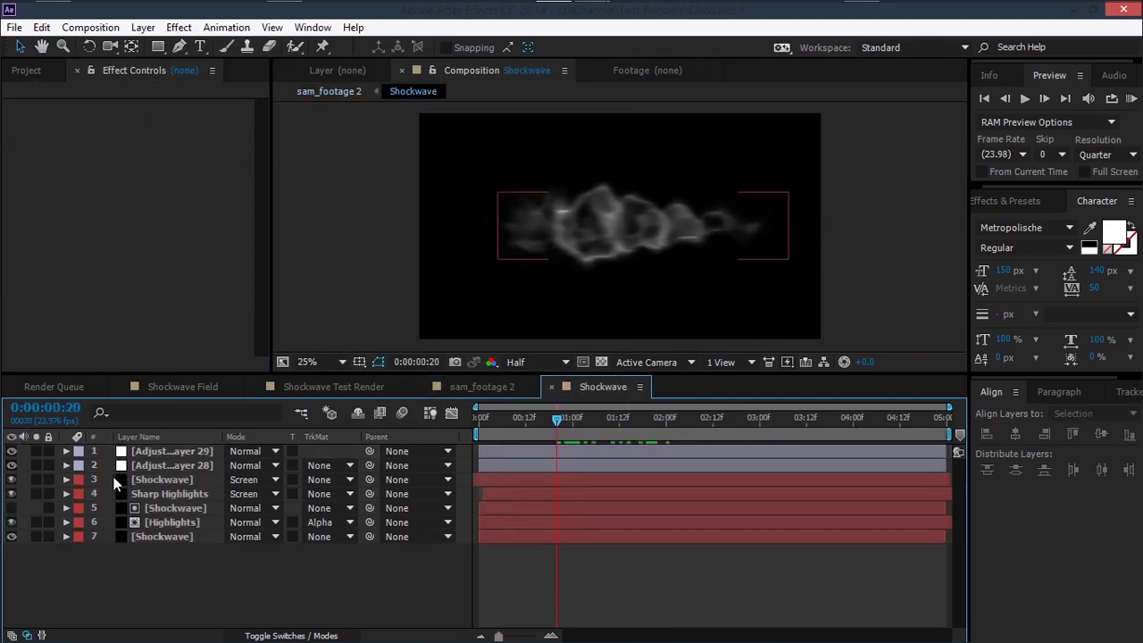
Step: Set the Radio Waves Wave Type on the Sharp Highlights layer back to Mask
click(149, 493)
click(178, 169)
click(190, 223)
Step: Return to the sam_footage 2 composition and preview the graded punch shot with the shockwave
click(448, 389)
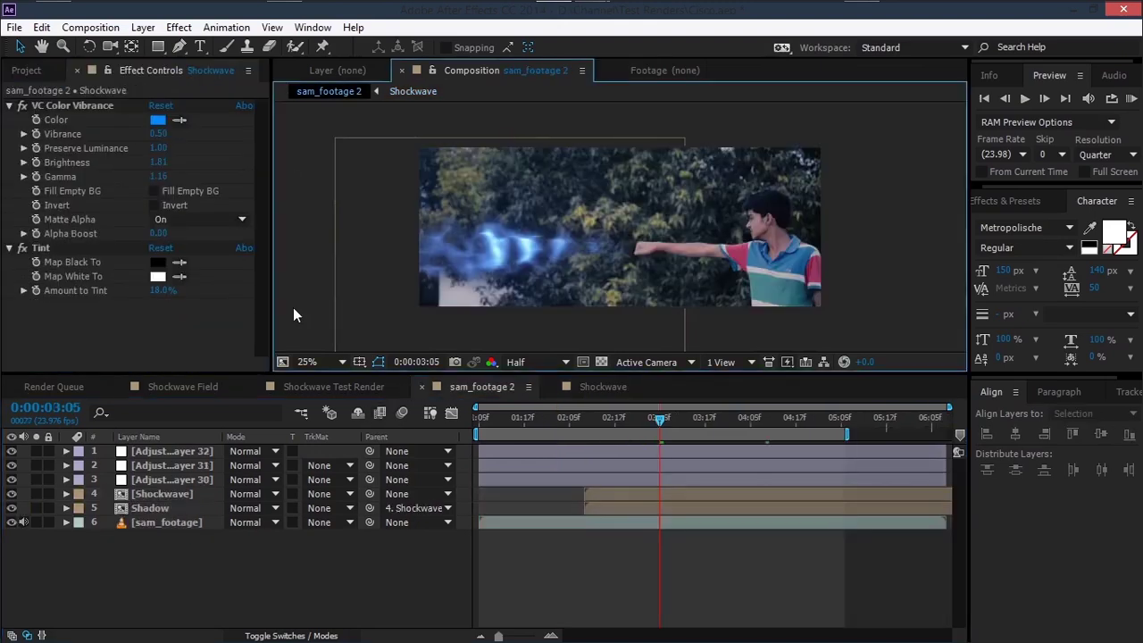
key(space)
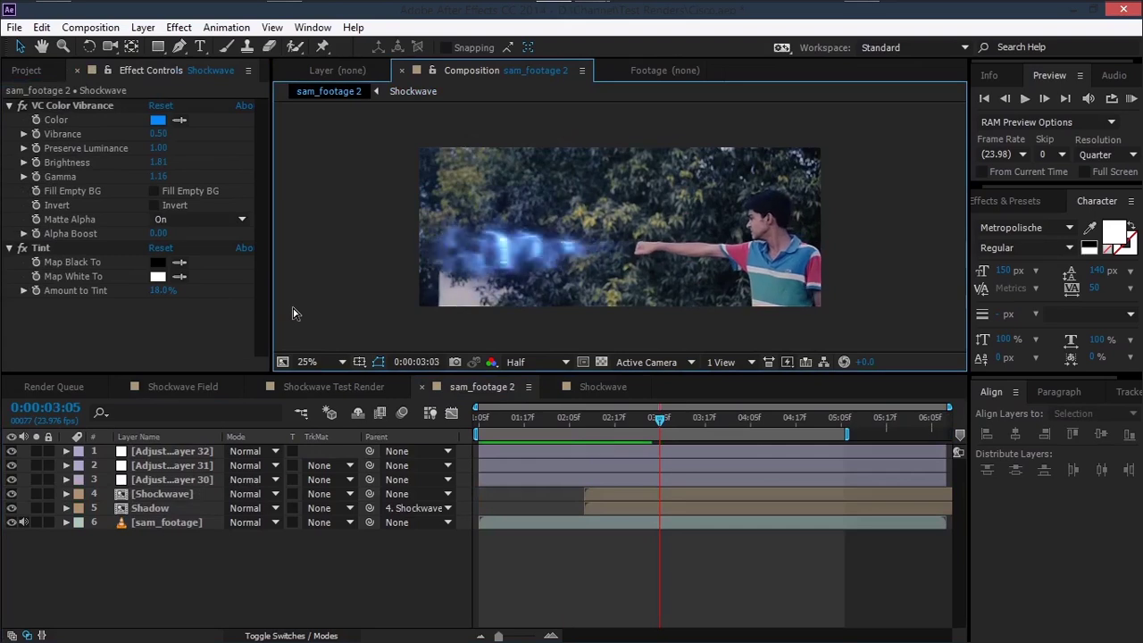